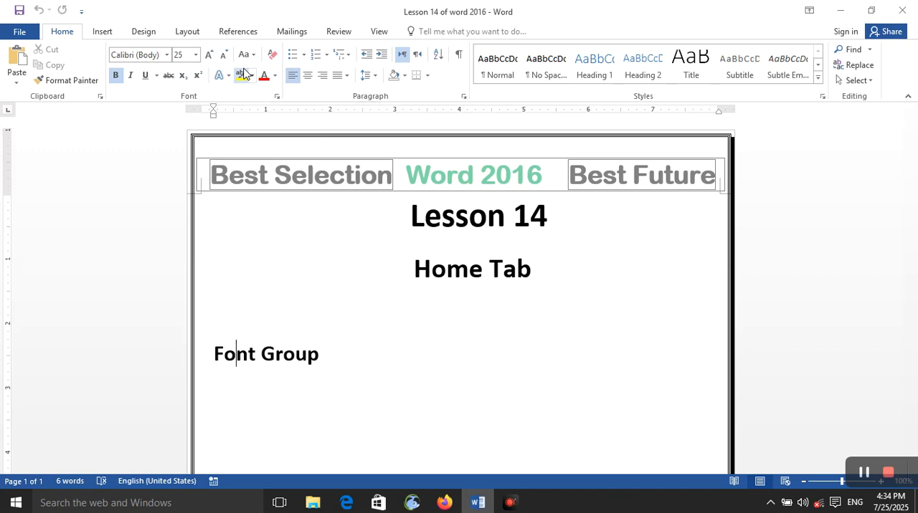
- Close the lesson document and create a new blank document with the cursor at the start of the page
key("ctrl+w")
key("ctrl+n")
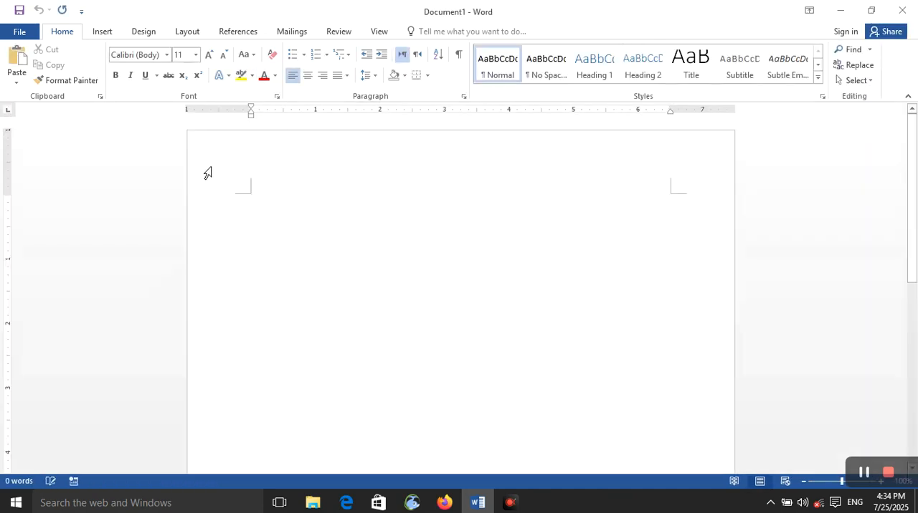
left_click(263, 207)
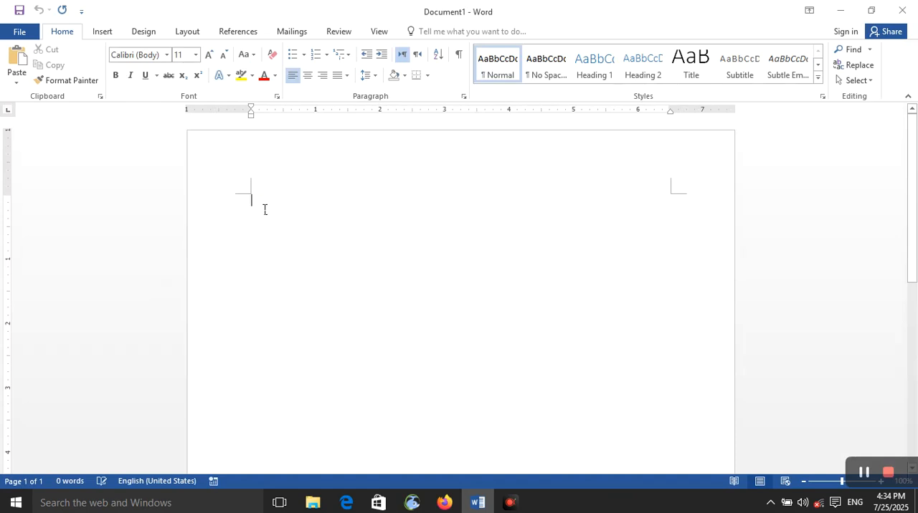
left_click(162, 58)
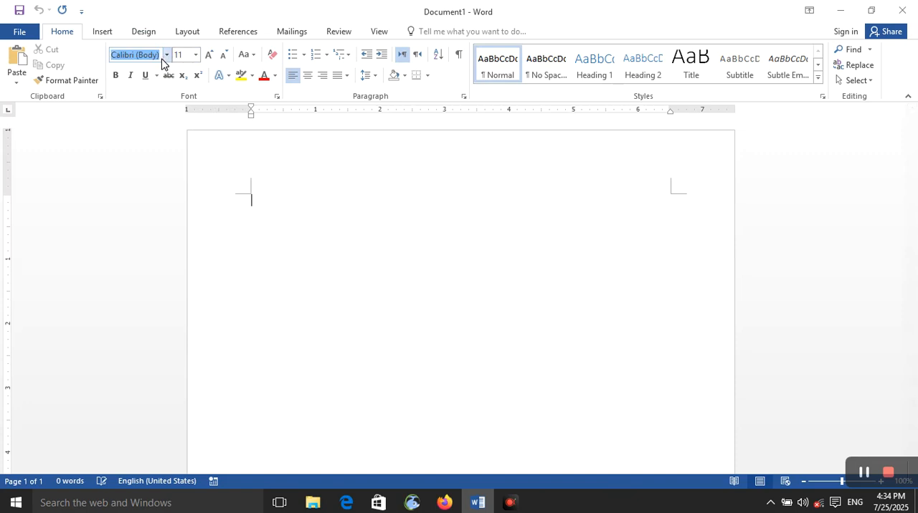
left_click(167, 56)
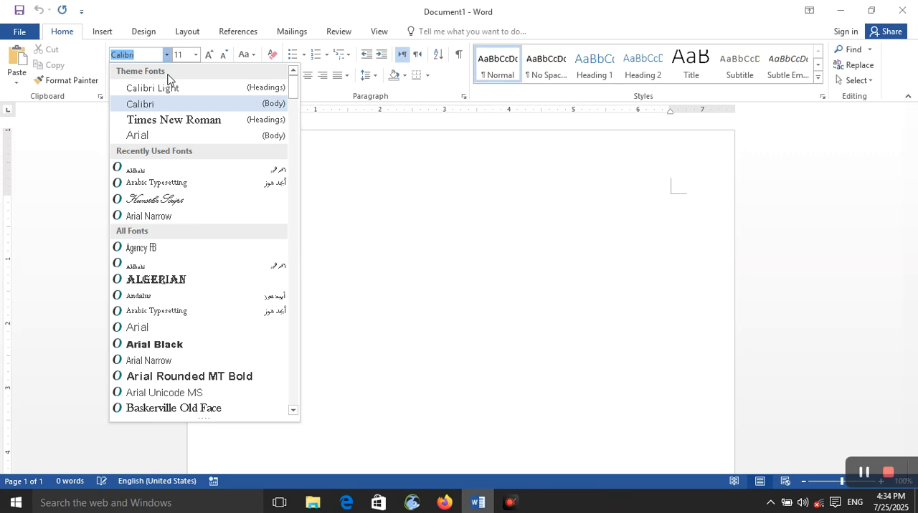
left_click(520, 327)
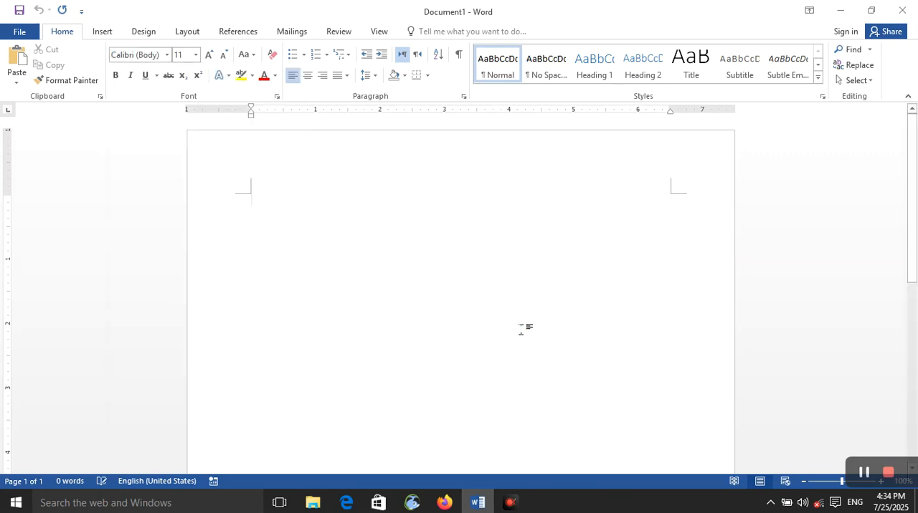
- Write the title "font" on the first line, apply the Heading 1 style and centre it
type("font")
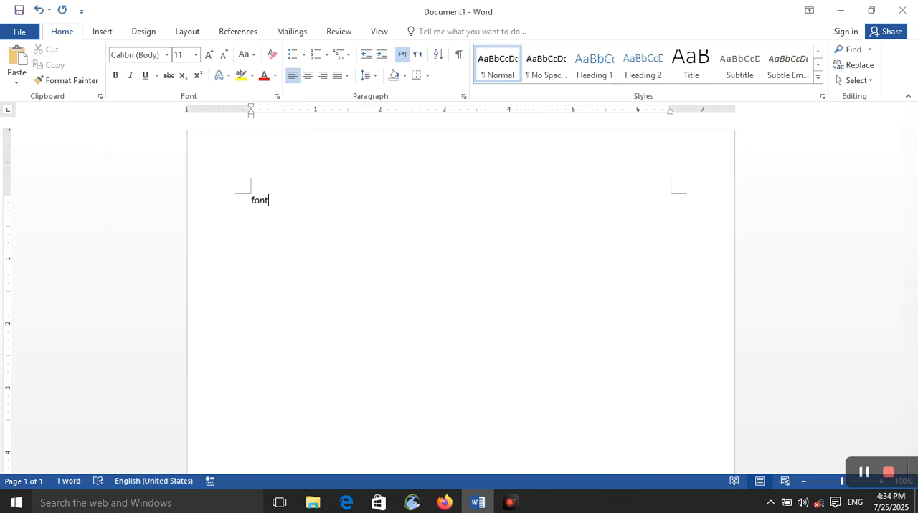
key("ctrl+alt+1")
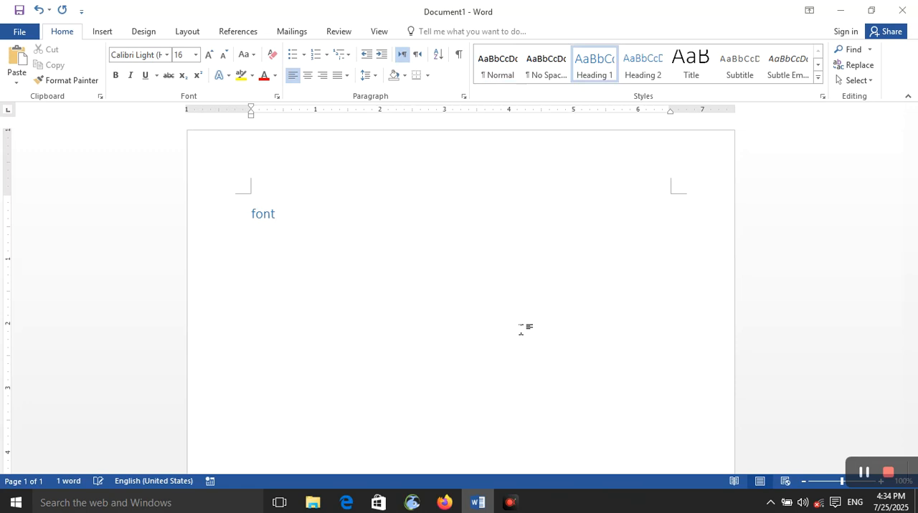
key("ctrl+e")
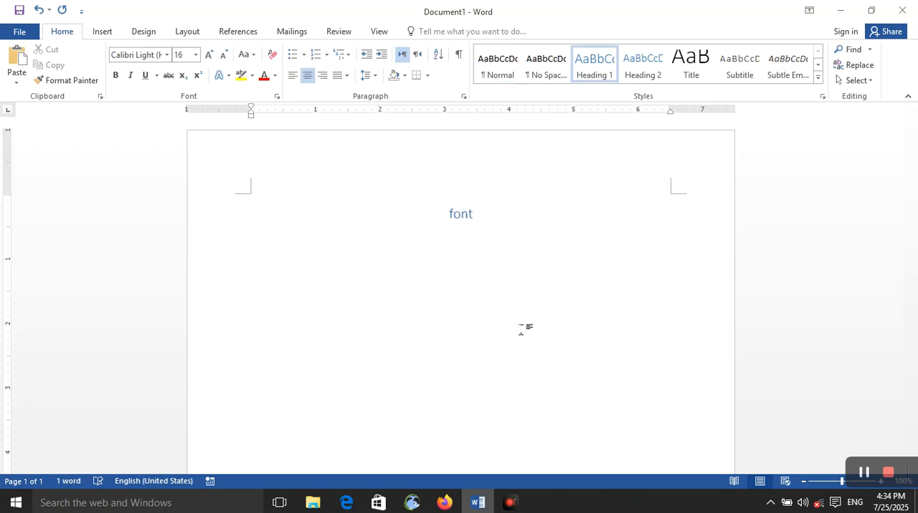
- Generate sample paragraphs on the line below the heading with =rand()
key("Return")
type("=rand")
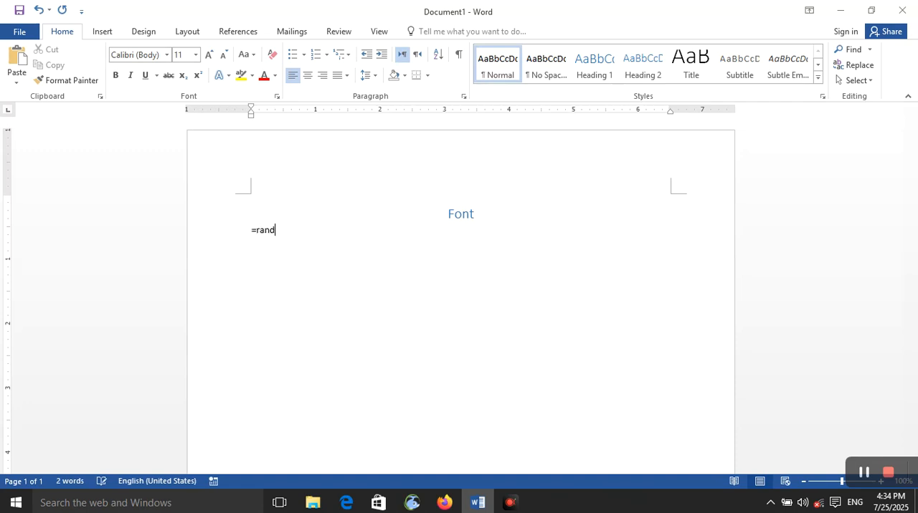
type("()")
key("Return")
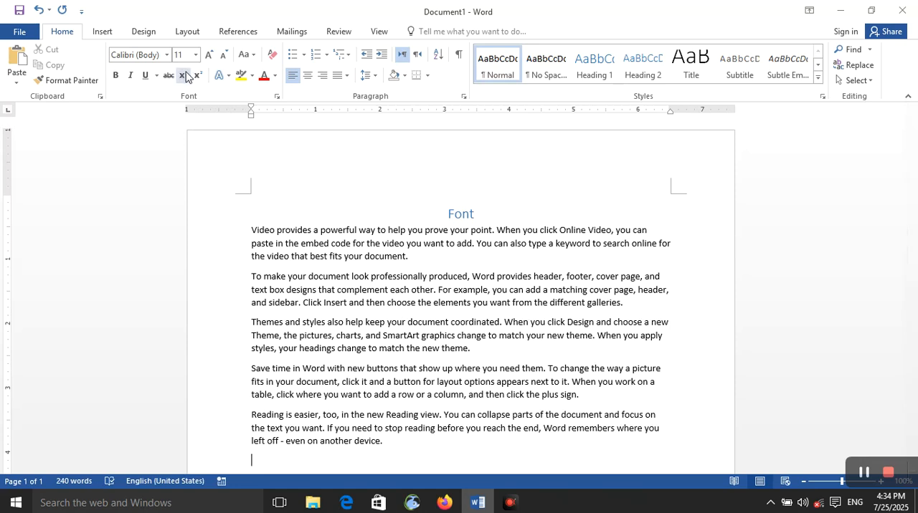
left_click(165, 56)
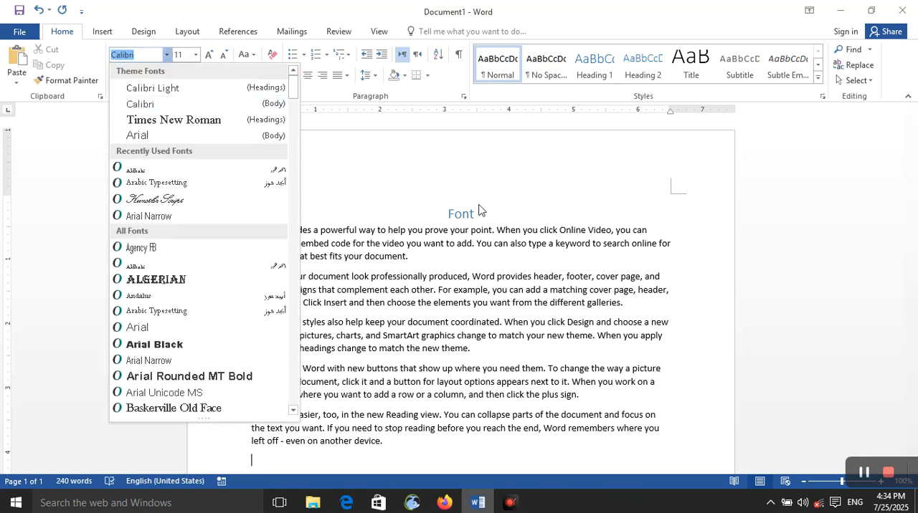
left_click(479, 232)
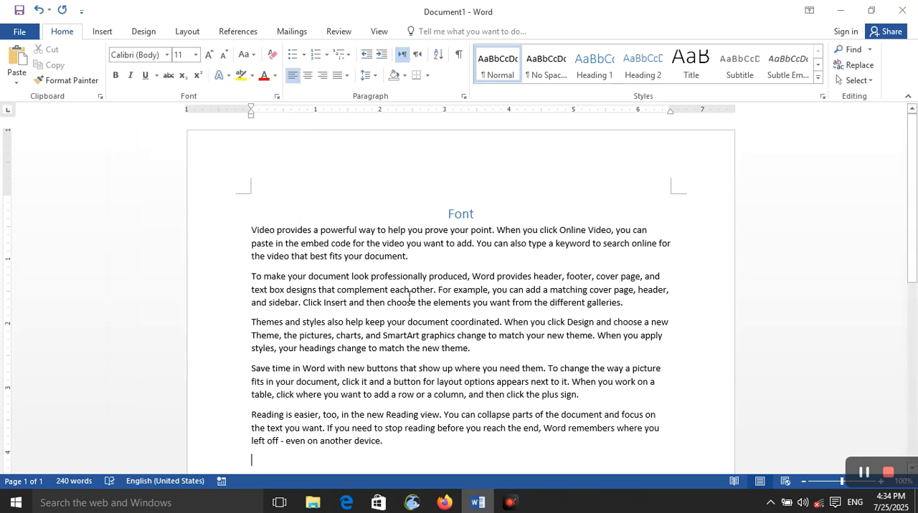
double_click(458, 217)
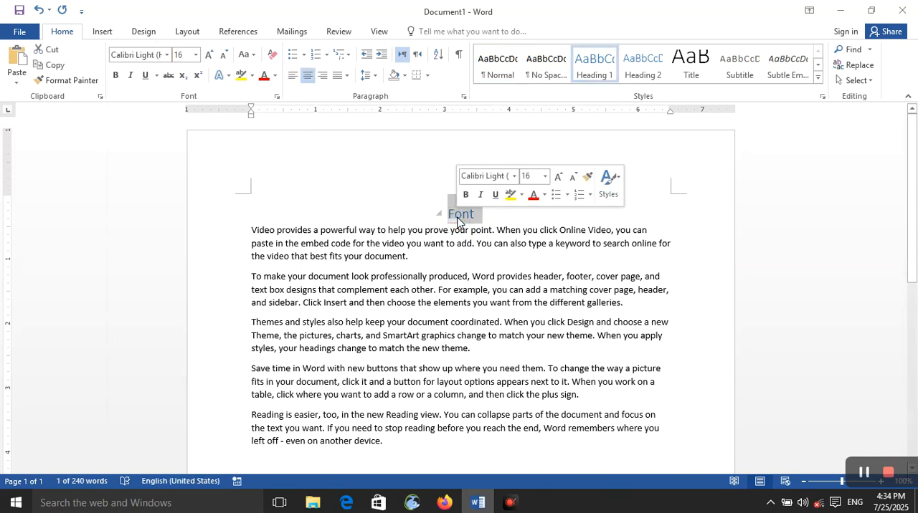
left_click(454, 216)
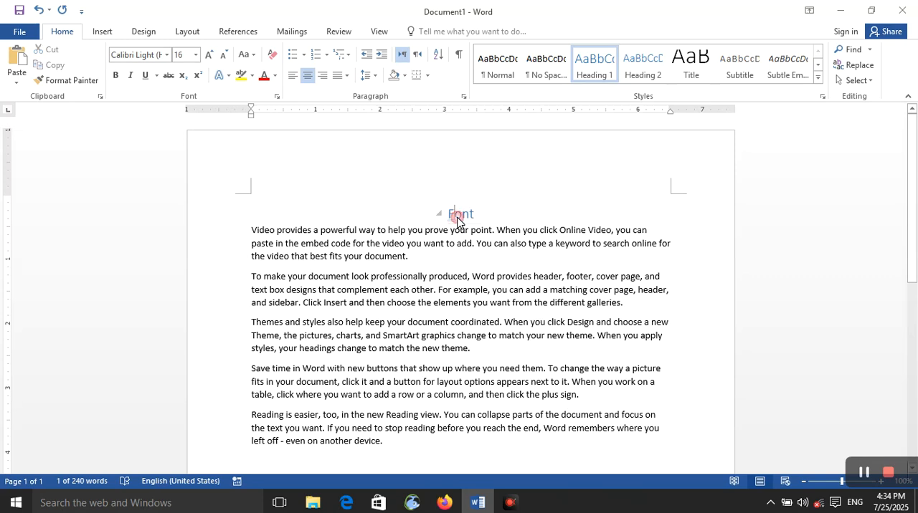
triple_click(310, 244)
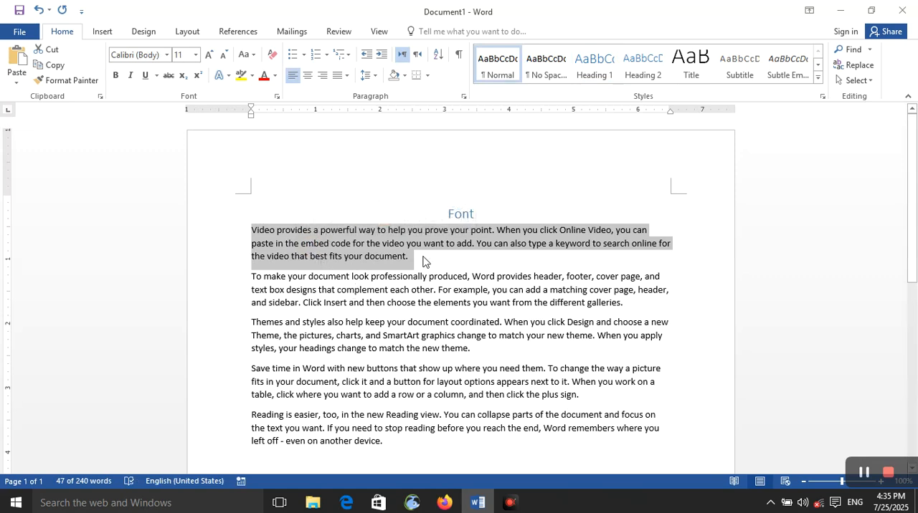
- Collapse the text under the Font heading and expand it again
left_click(439, 213)
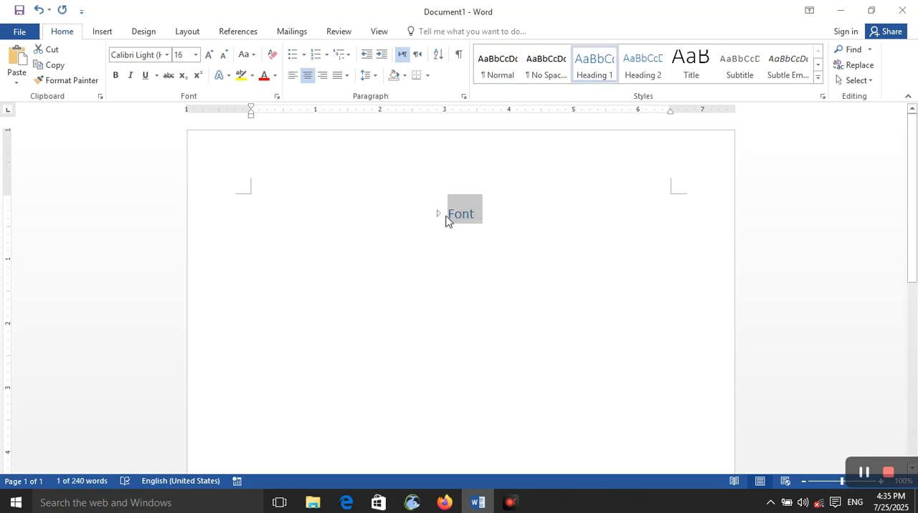
left_click(438, 213)
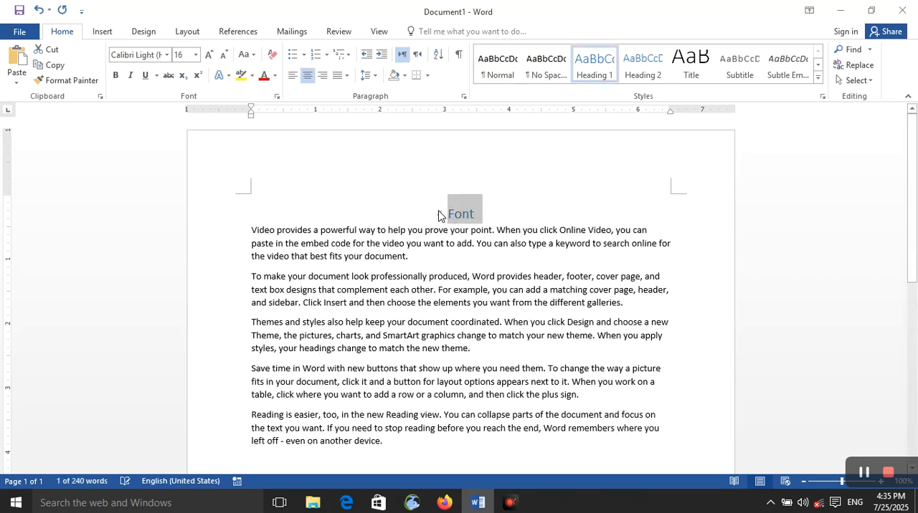
left_click(430, 314)
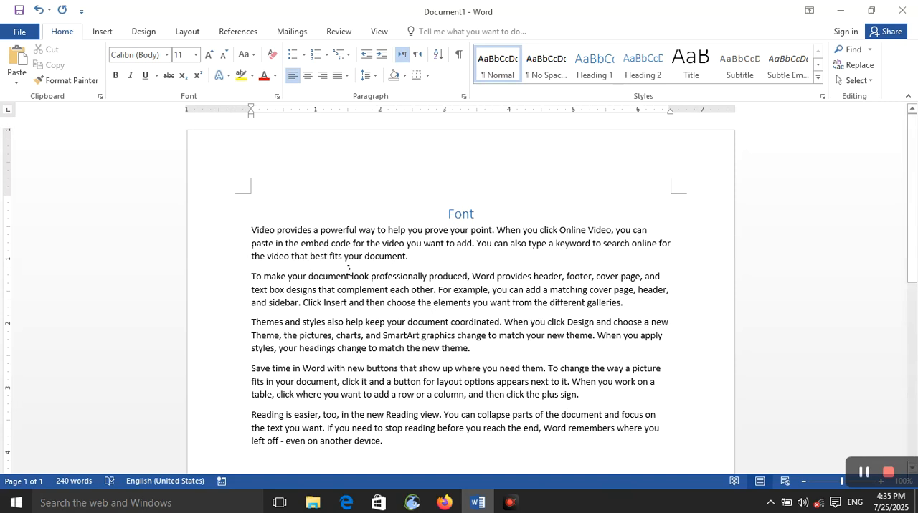
- Browse the full list of fonts and preview various ones on the selected Font heading without applying any
double_click(470, 214)
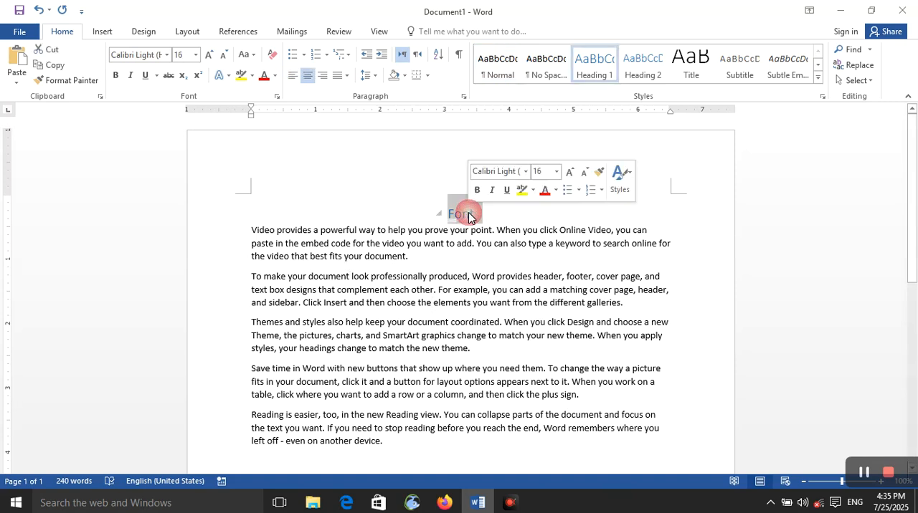
left_click(166, 55)
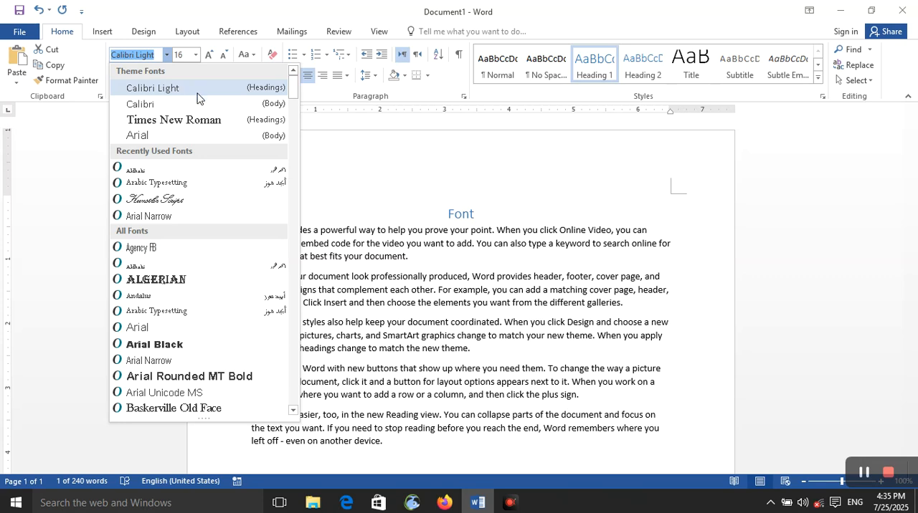
scroll(227, 276, "down", 20)
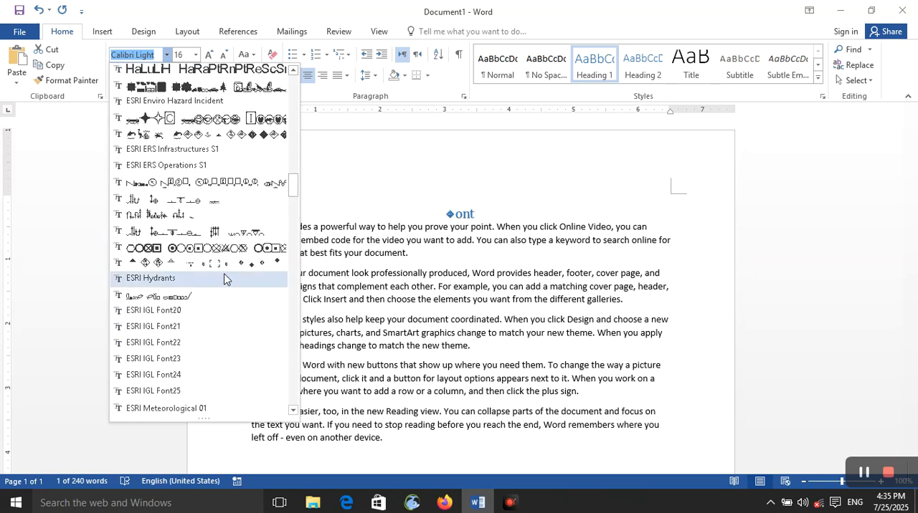
scroll(215, 261, "up", 20)
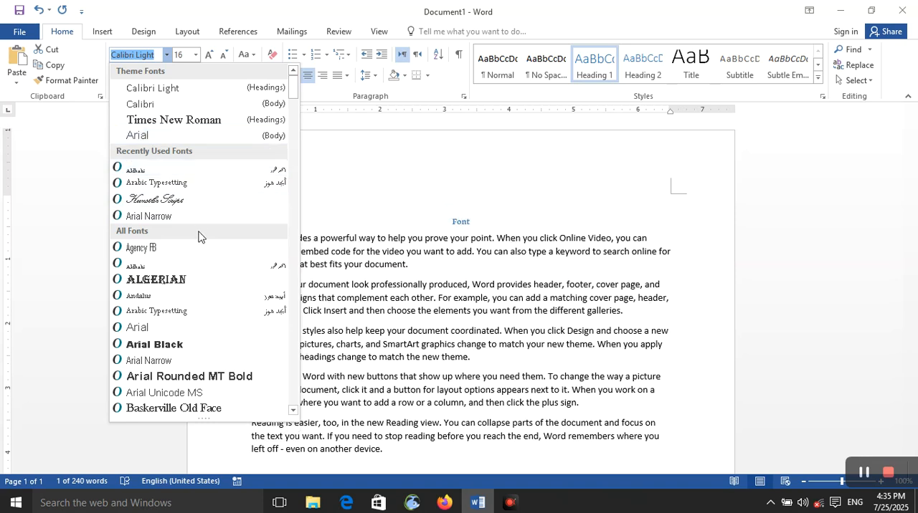
scroll(210, 327, "down", 8)
scroll(210, 327, "down", 10)
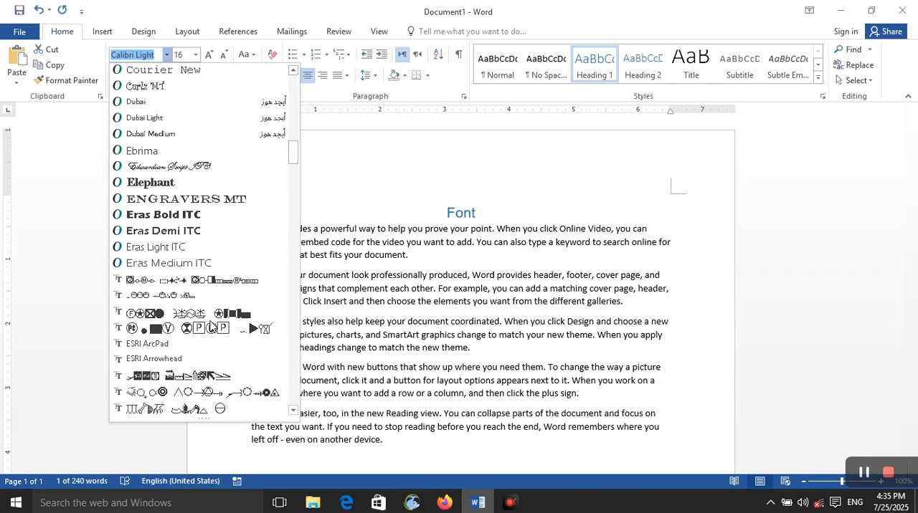
scroll(210, 327, "down", 15)
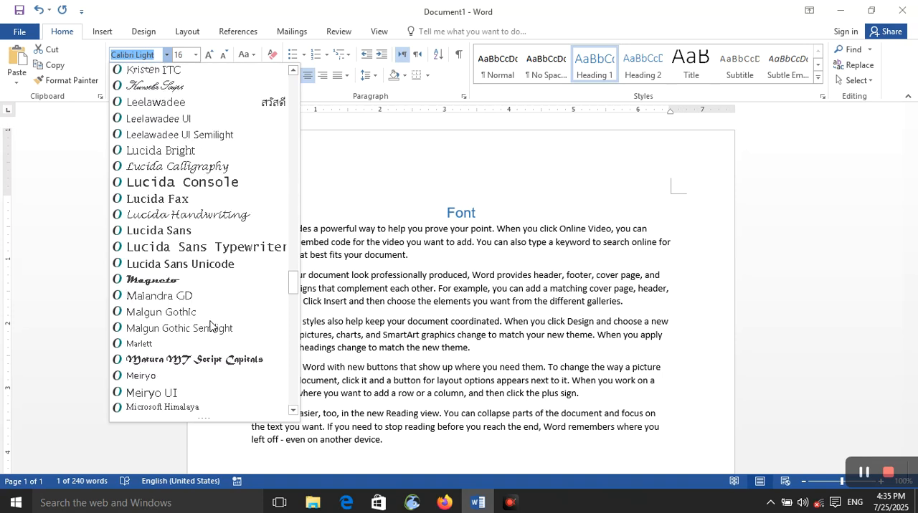
scroll(210, 327, "down", 10)
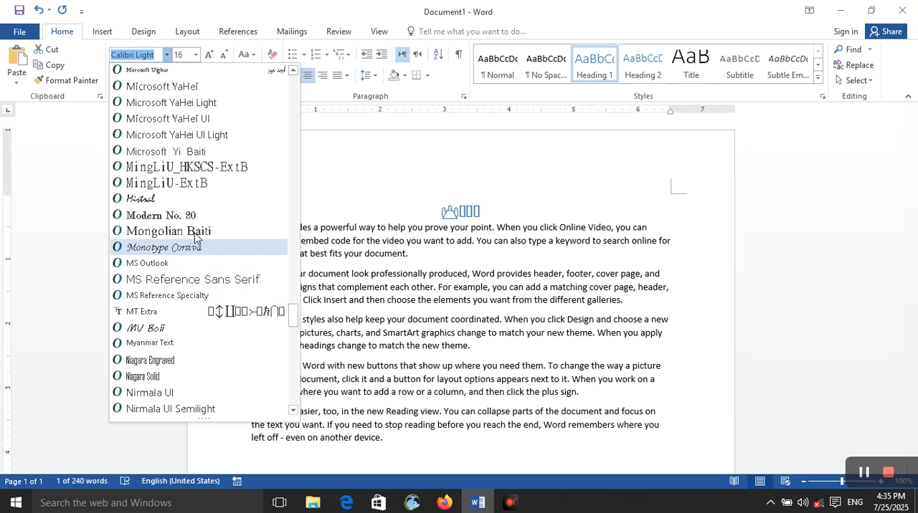
scroll(199, 208, "up", 10)
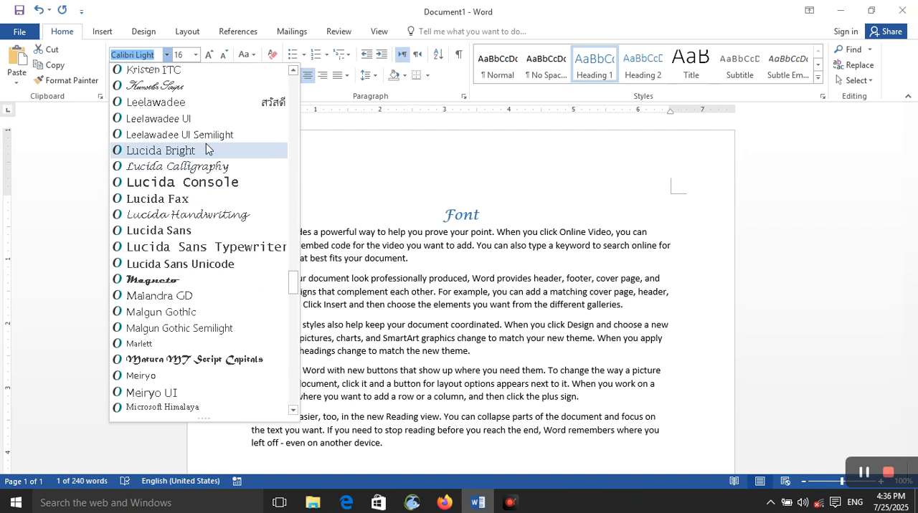
scroll(215, 215, "down", 15)
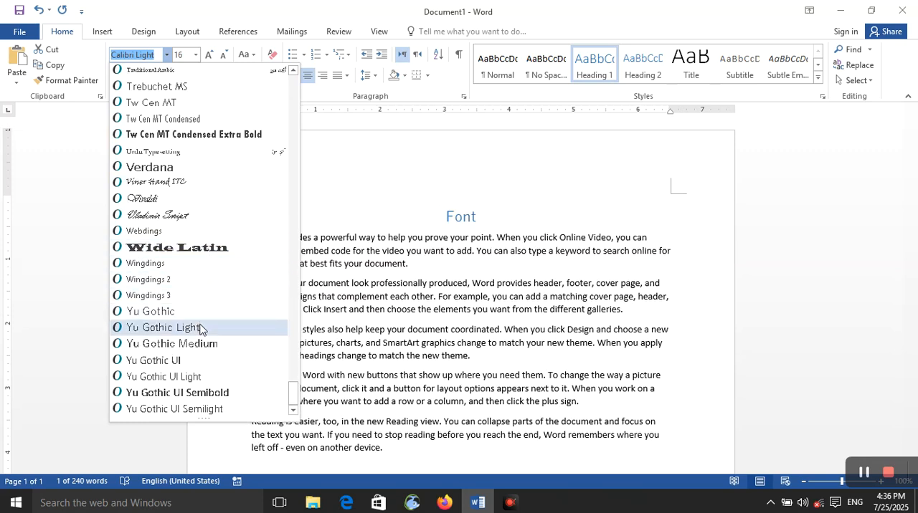
scroll(243, 239, "up", 10)
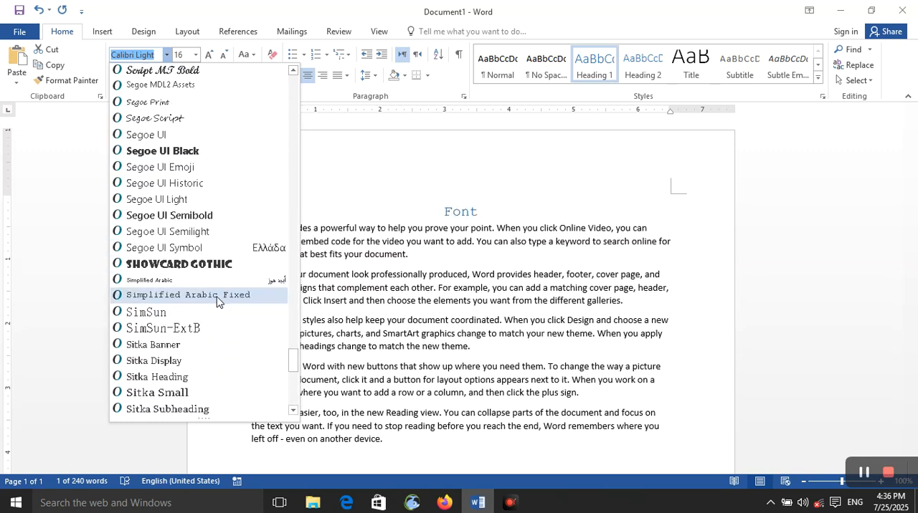
scroll(211, 317, "down", 10)
scroll(209, 319, "up", 18)
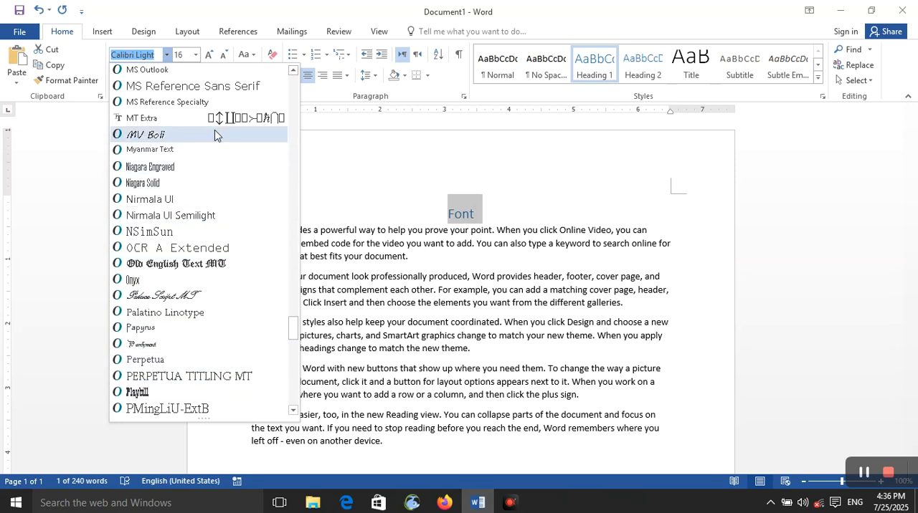
scroll(208, 151, "up", 10)
scroll(207, 173, "up", 10)
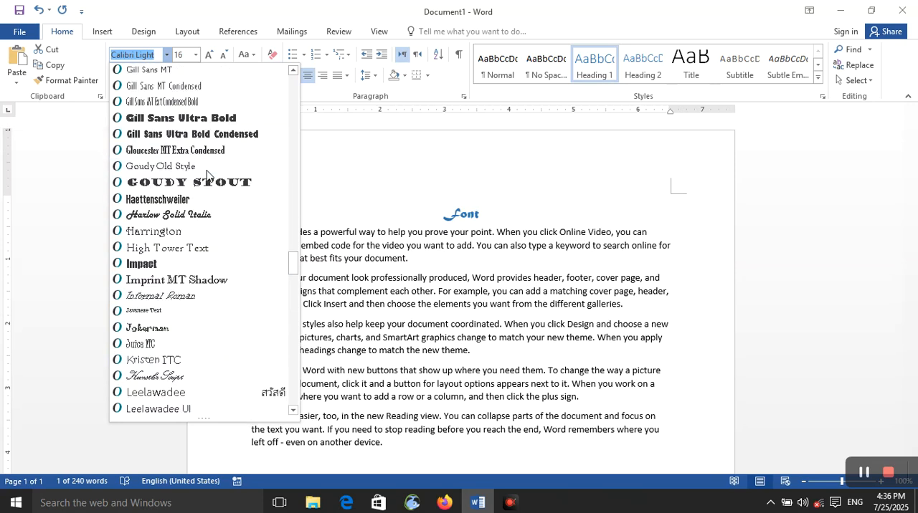
scroll(212, 161, "up", 8)
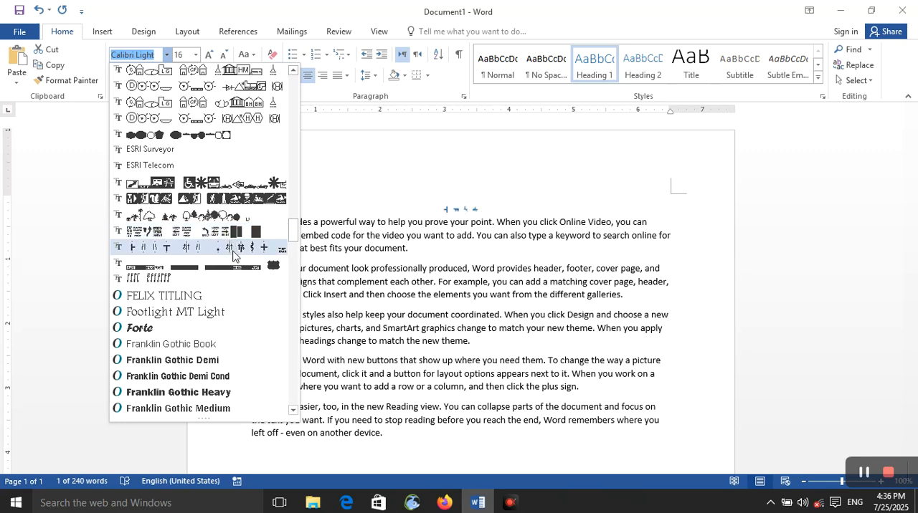
scroll(226, 151, "up", 20)
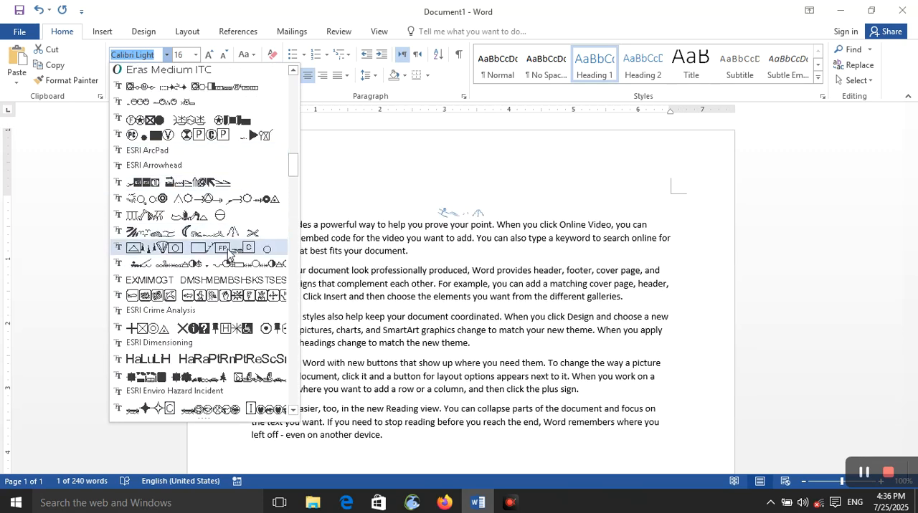
scroll(244, 208, "up", 4)
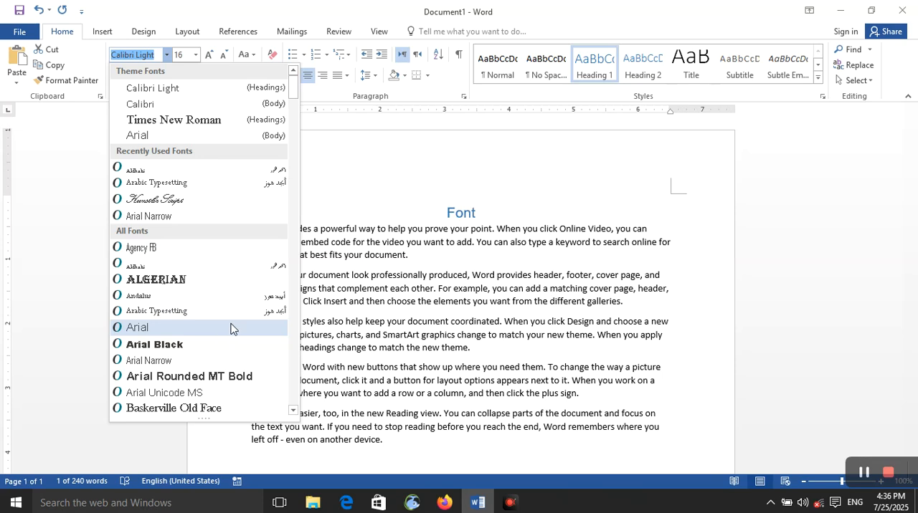
left_click(464, 250)
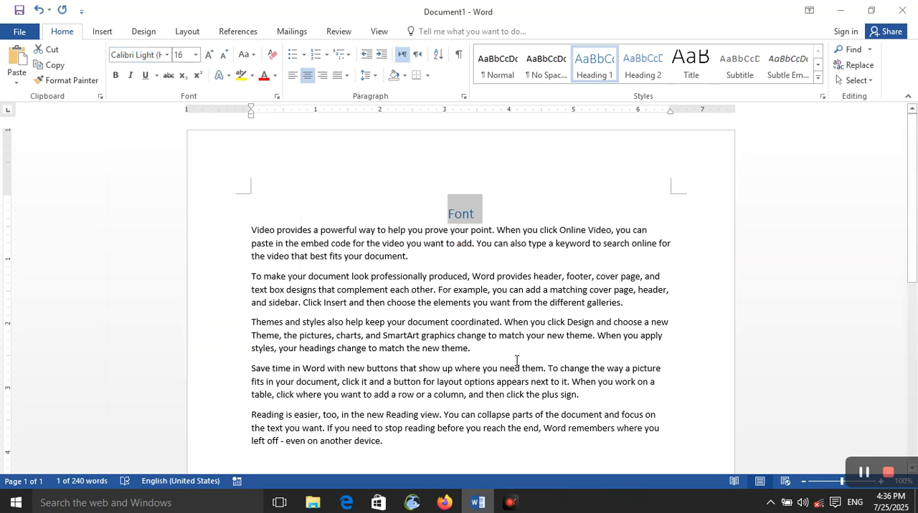
- Select the first body paragraph and apply the Calibri font, followed by the Algerian font
triple_click(366, 241)
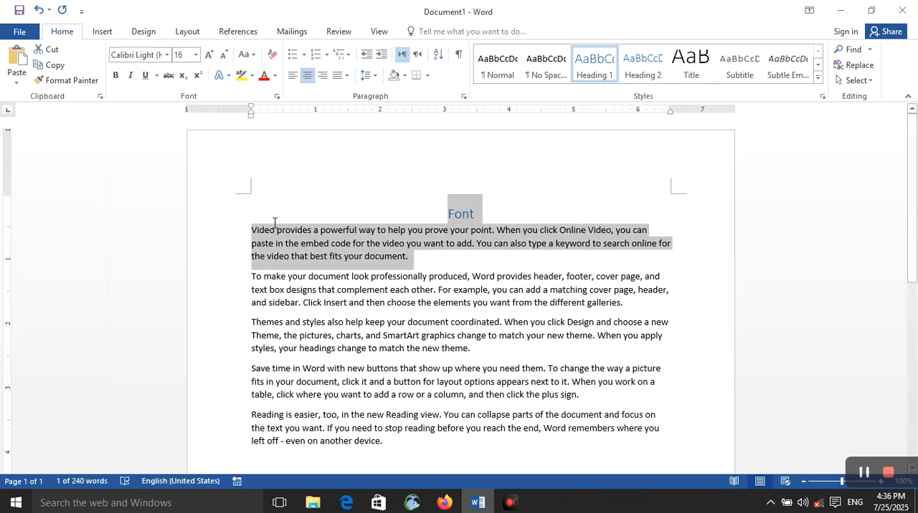
left_click(276, 231)
left_click_drag(249, 222, 409, 259)
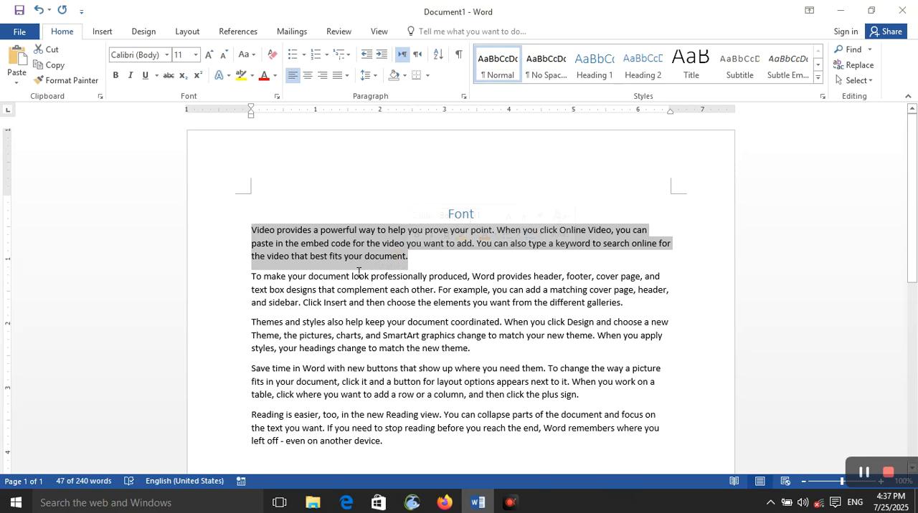
left_click(166, 56)
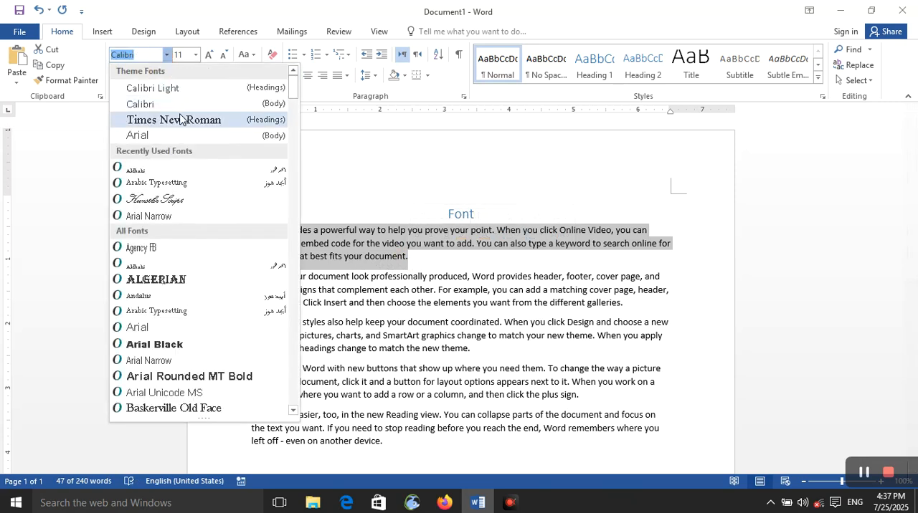
left_click(143, 104)
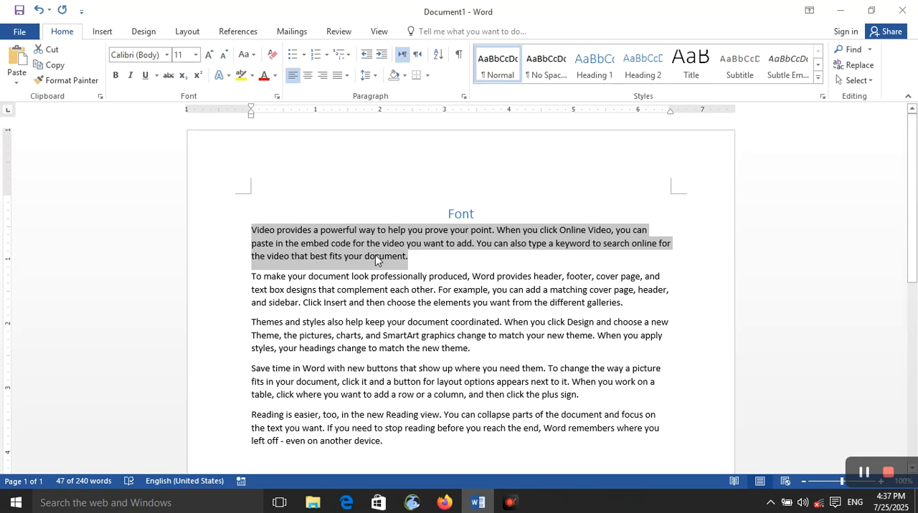
left_click(167, 55)
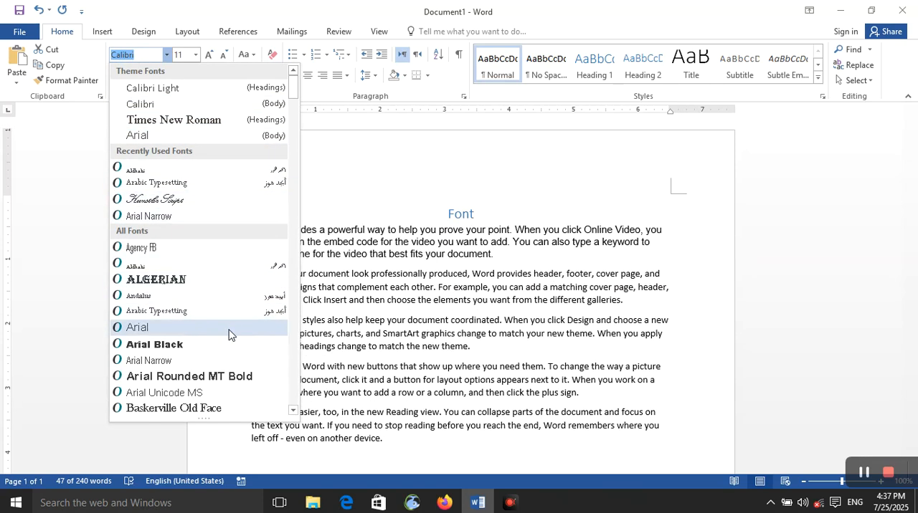
left_click(237, 279)
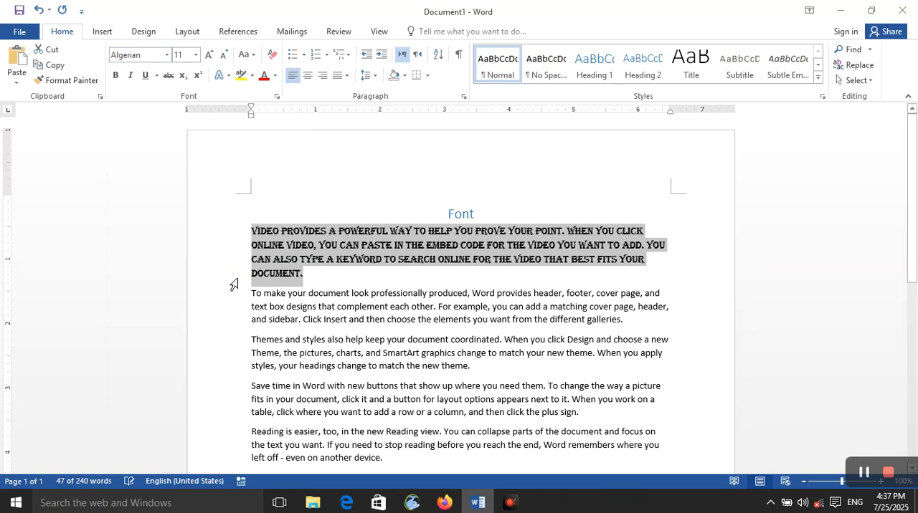
- Change the first body paragraph's font to Monotype Corsiva
left_click(167, 55)
scroll(179, 229, "down", 15)
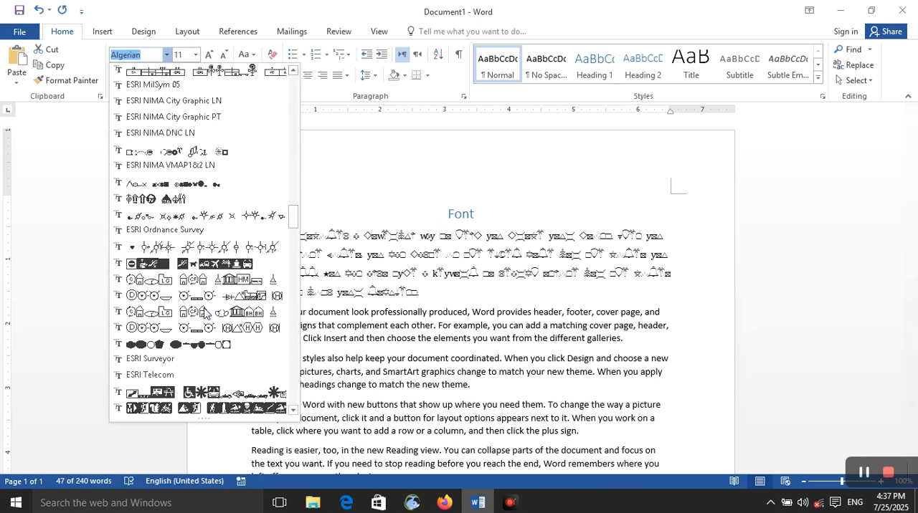
scroll(190, 237, "down", 20)
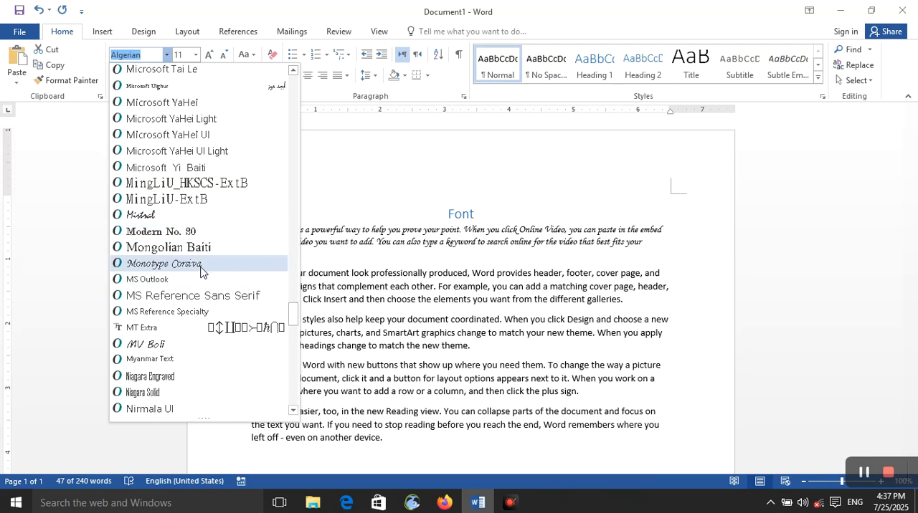
left_click(206, 264)
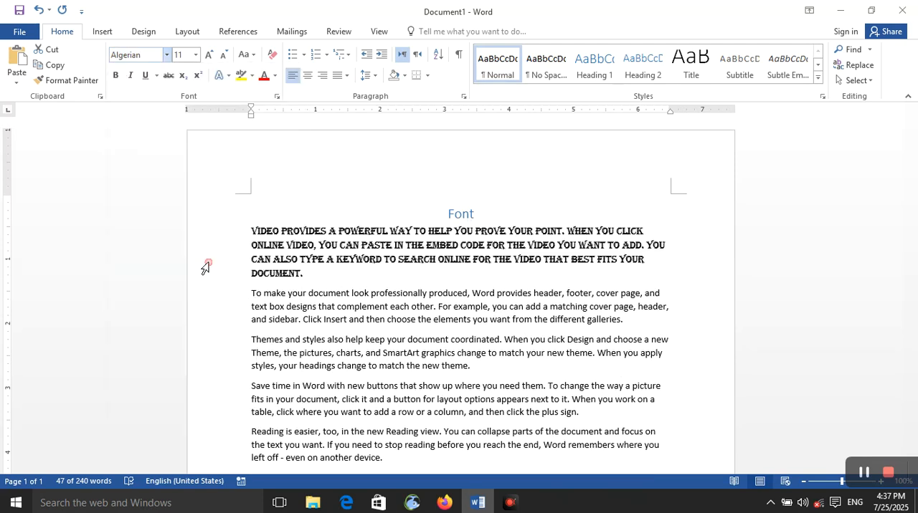
- Try to give the first body paragraph a font size above the allowed maximum, and look through the preset sizes
left_click(188, 55)
left_click(196, 55)
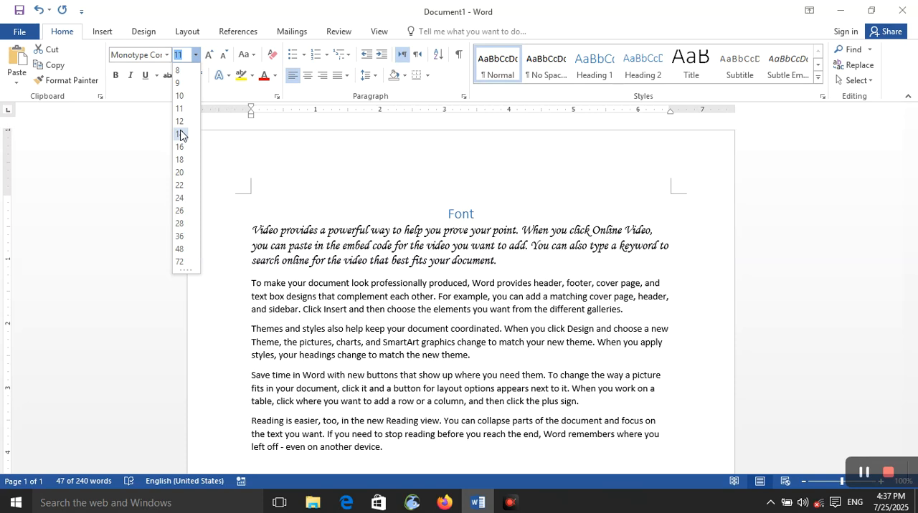
left_click(181, 57)
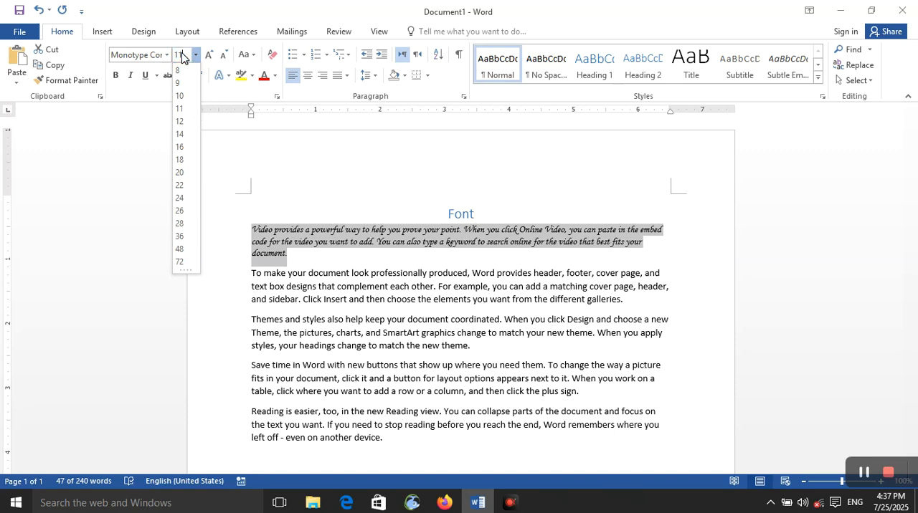
type("11")
left_click(265, 155)
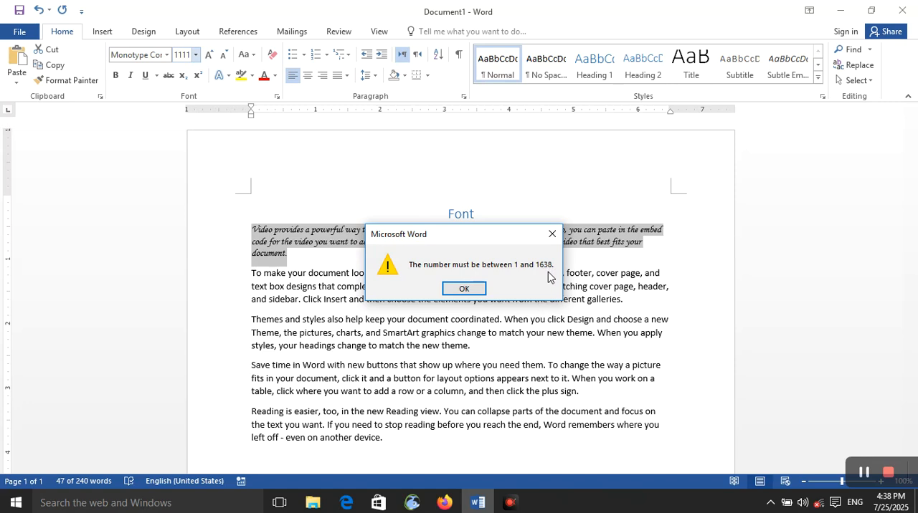
left_click(464, 288)
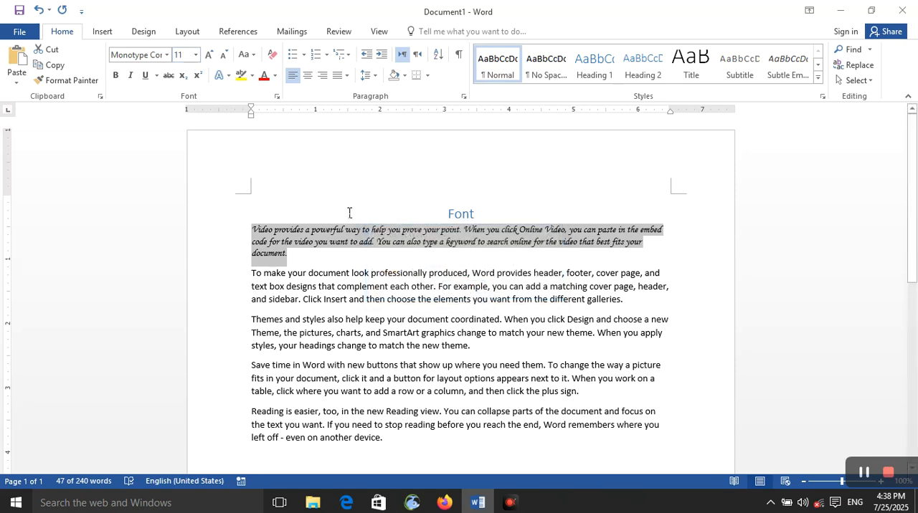
left_click(195, 55)
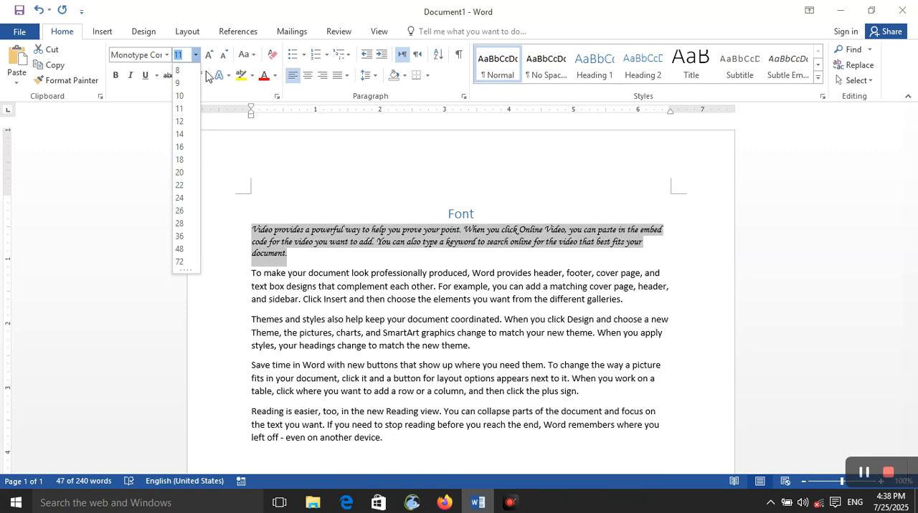
left_click(185, 56)
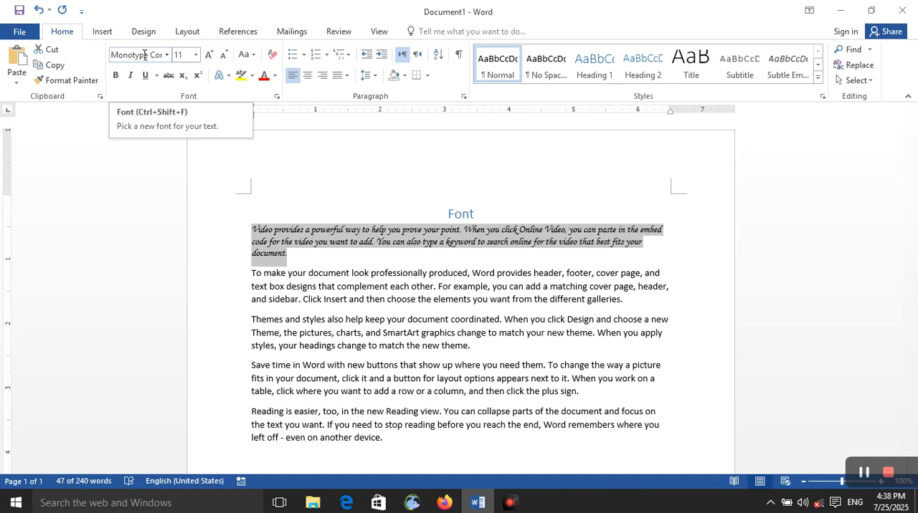
- Enlarge the first body paragraph's font stepwise to size 22, and shrink it again to below 16
left_click(208, 55)
left_click(209, 55)
left_click(208, 55)
left_click(209, 56)
left_click(209, 55)
left_click(208, 55)
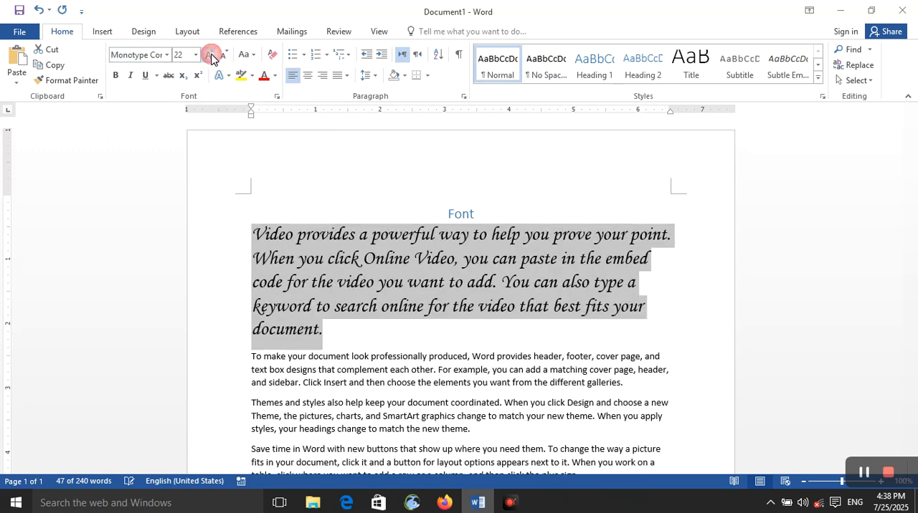
left_click(223, 56)
left_click(223, 56)
left_click(223, 55)
left_click(223, 56)
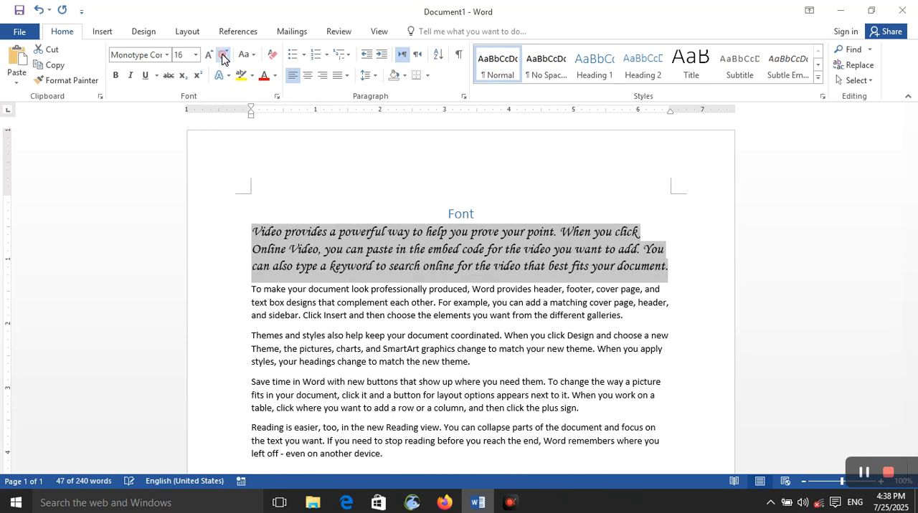
left_click(223, 56)
- Select the Font heading and increase its font size stepwise to 220
double_click(465, 213)
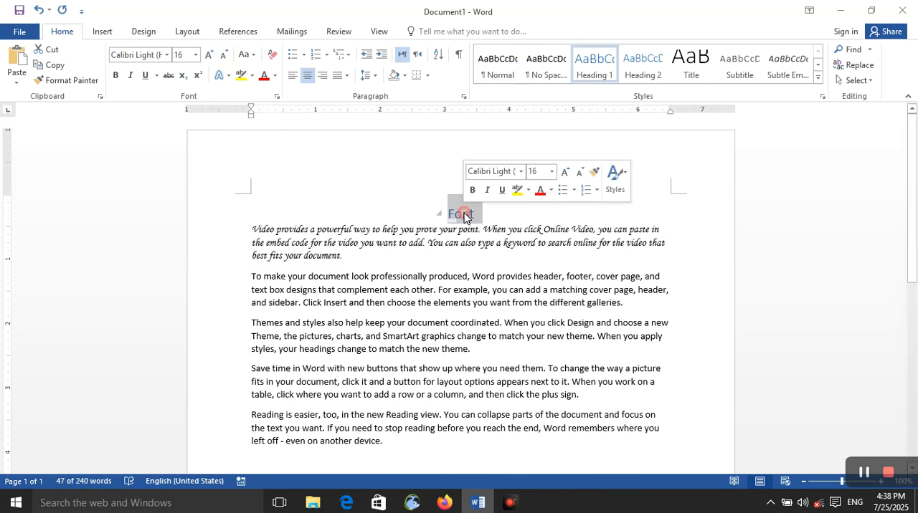
left_click(195, 55)
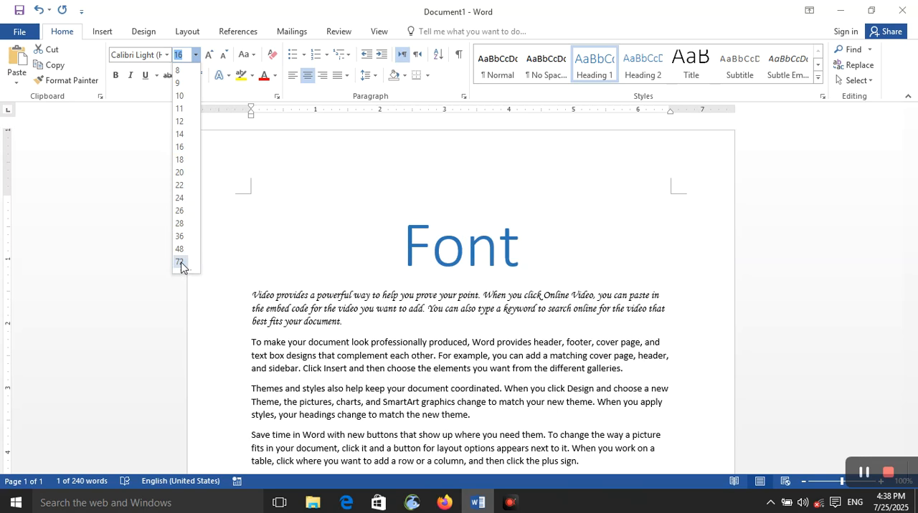
left_click(209, 58)
left_click(210, 59)
left_click(209, 61)
double_click(209, 58)
left_click(209, 58)
double_click(209, 58)
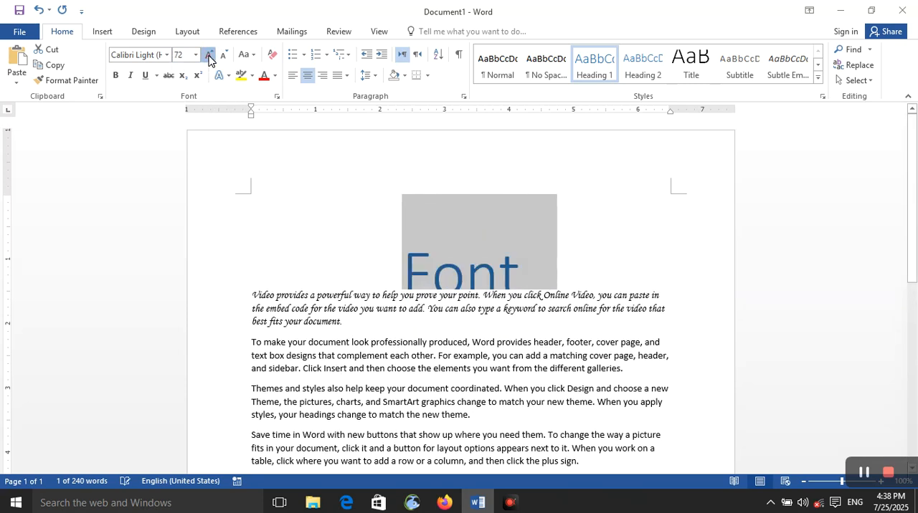
double_click(210, 58)
double_click(210, 58)
left_click(209, 58)
double_click(210, 58)
left_click(210, 59)
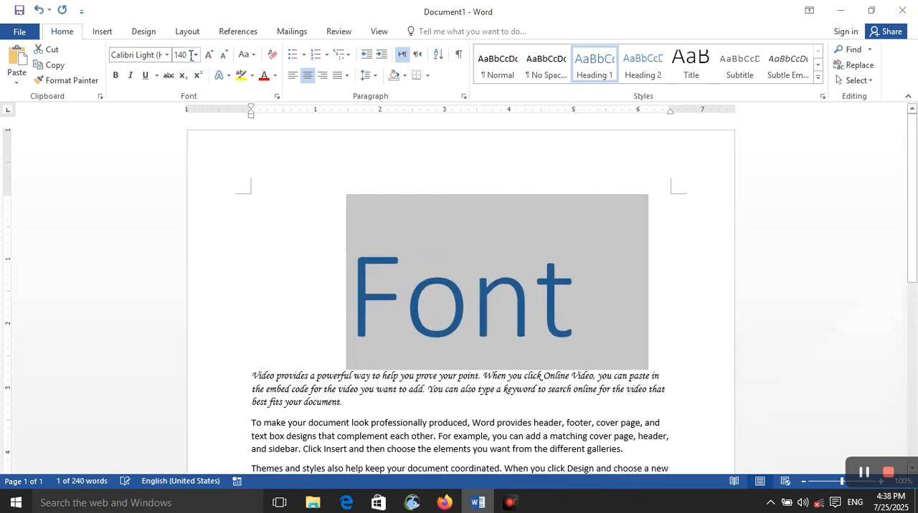
left_click(210, 59)
left_click(210, 60)
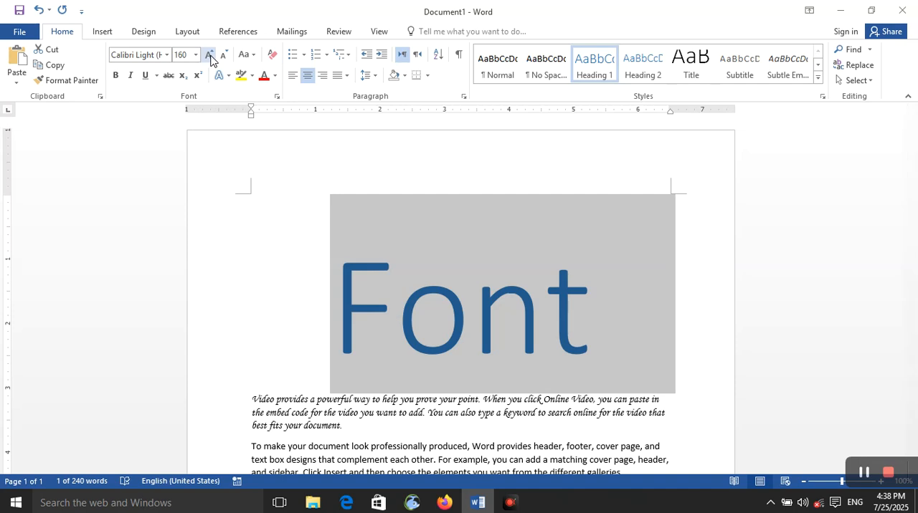
left_click(210, 59)
left_click(210, 59)
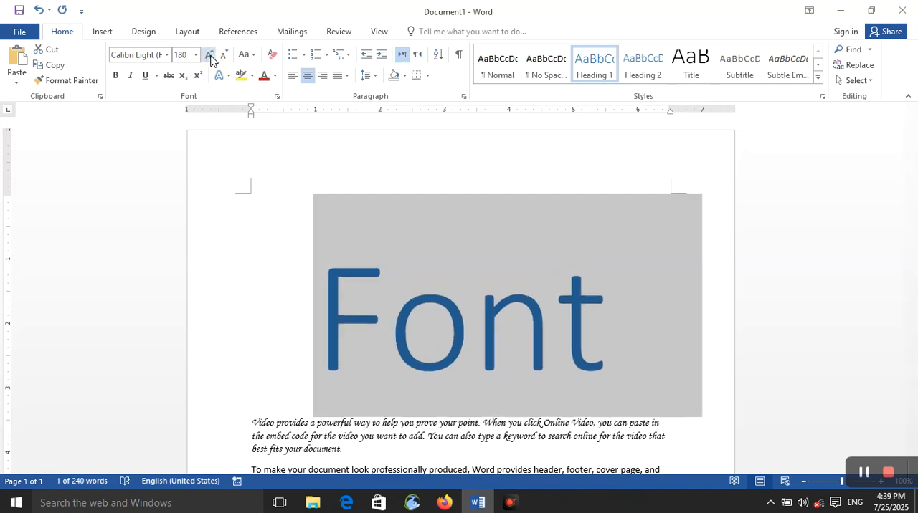
left_click(210, 59)
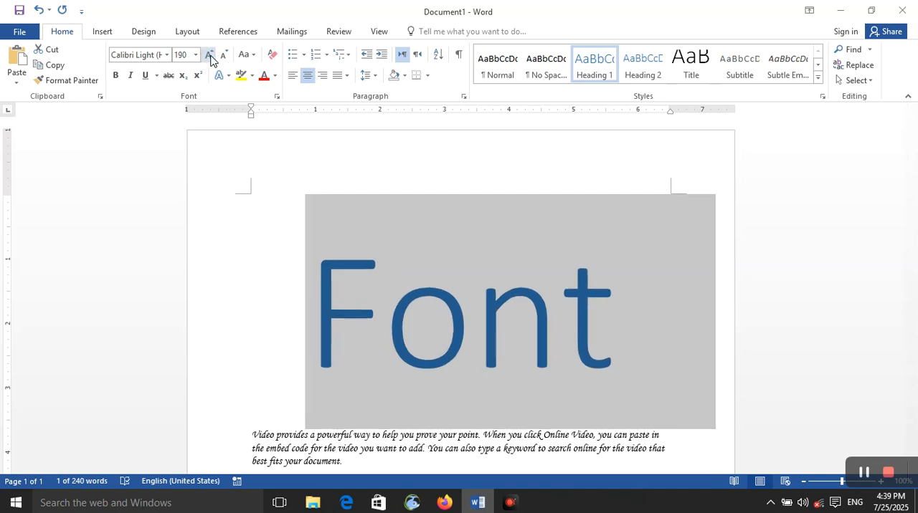
left_click(211, 59)
left_click(211, 60)
left_click(211, 59)
- Decrease the Font heading's font size stepwise to 36
left_click(238, 56)
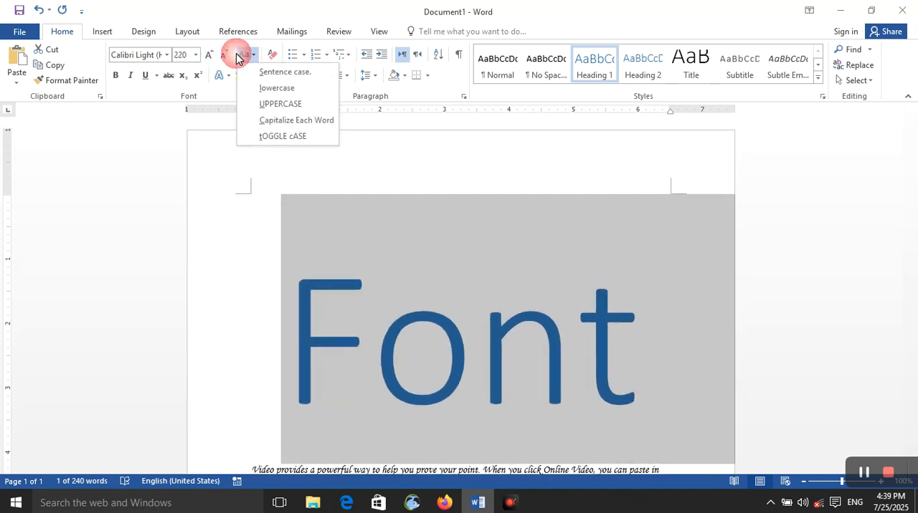
left_click(225, 57)
left_click(225, 57)
left_click(225, 57)
left_click(225, 57)
left_click(225, 57)
left_click(225, 57)
left_click(225, 57)
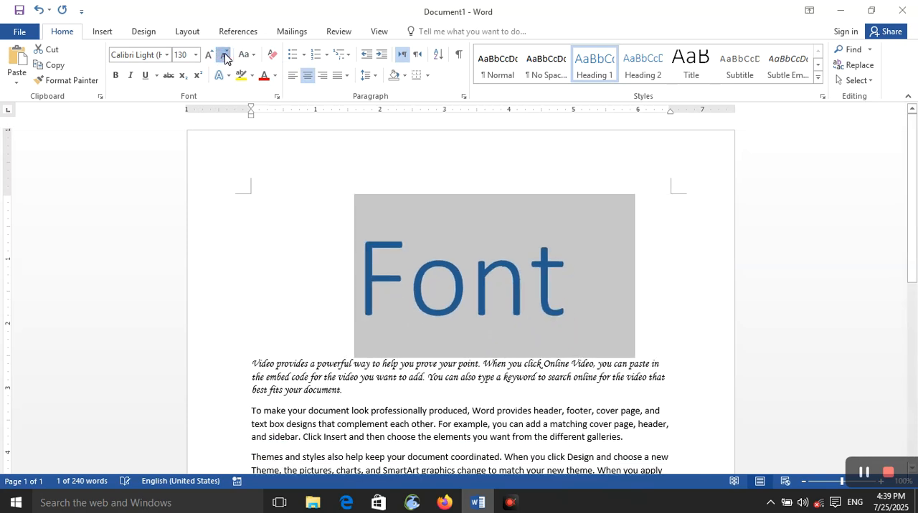
left_click(225, 57)
left_click(225, 58)
left_click(225, 58)
left_click(225, 57)
left_click(225, 57)
left_click(225, 58)
left_click(225, 58)
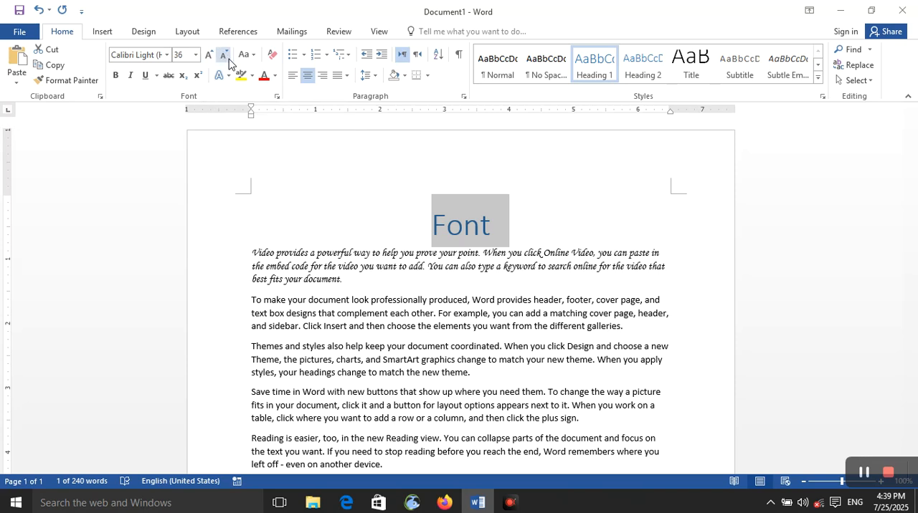
- Select the second body paragraph and increase its font size to 16
left_click(258, 62)
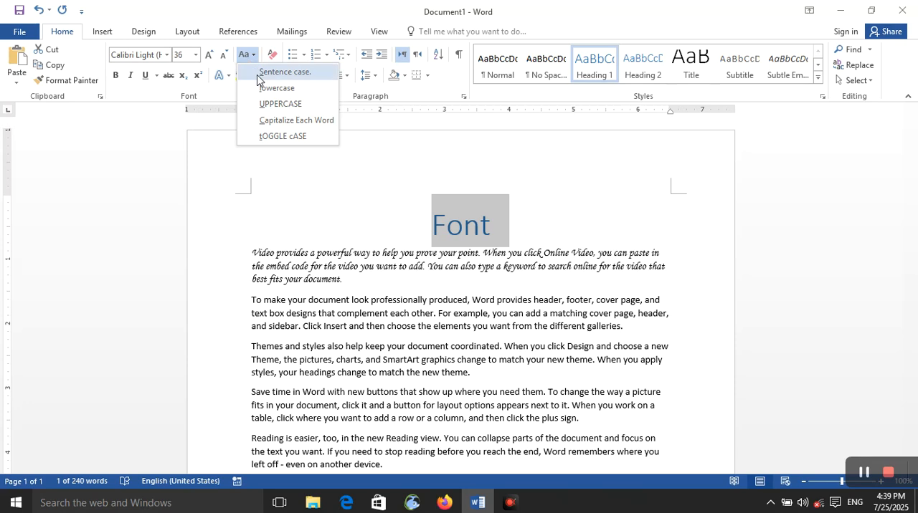
left_click(304, 315)
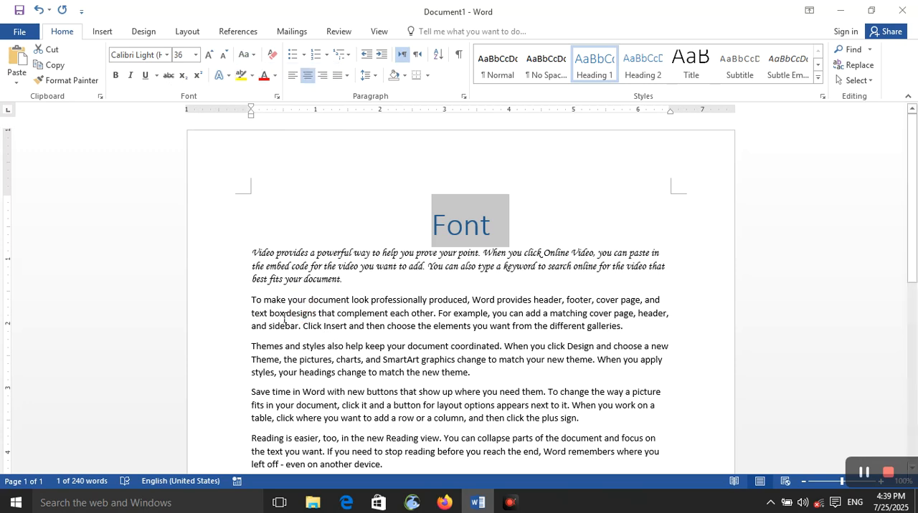
left_click_drag(252, 300, 621, 328)
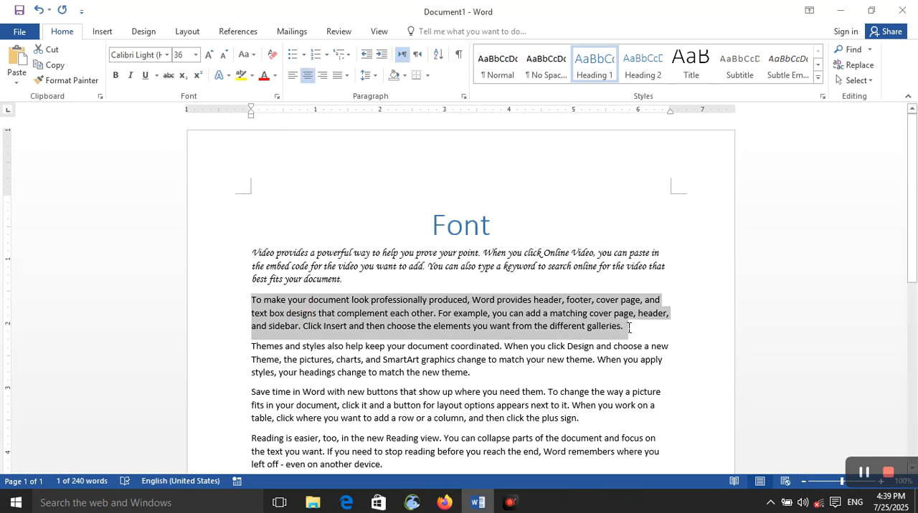
left_click(246, 55)
left_click(263, 75)
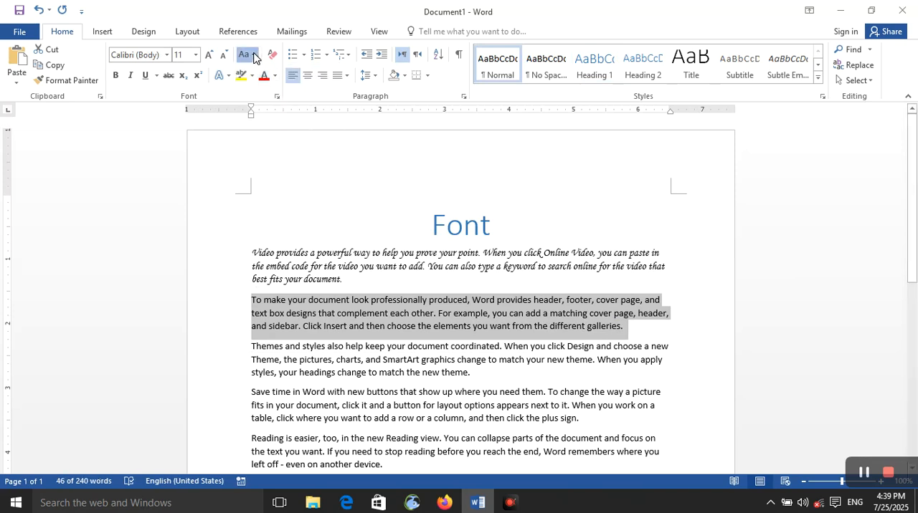
left_click(246, 55)
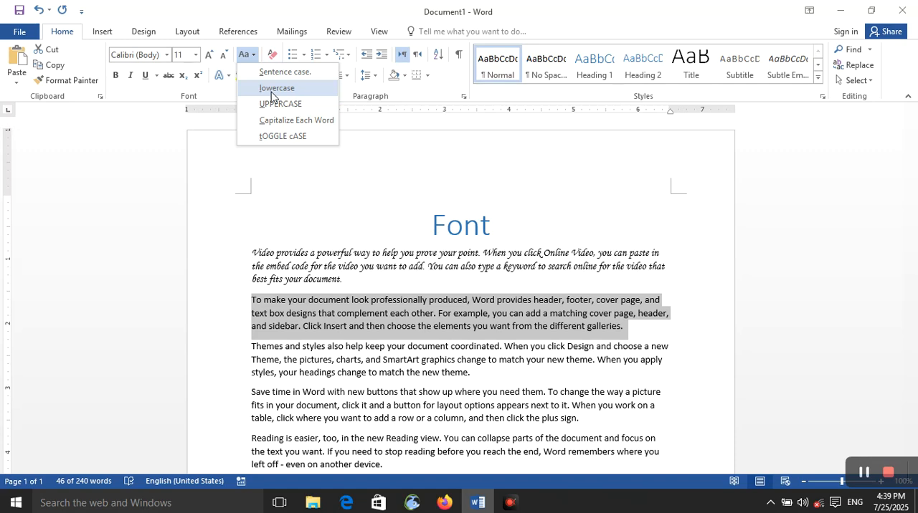
left_click(209, 57)
left_click(209, 56)
left_click(210, 57)
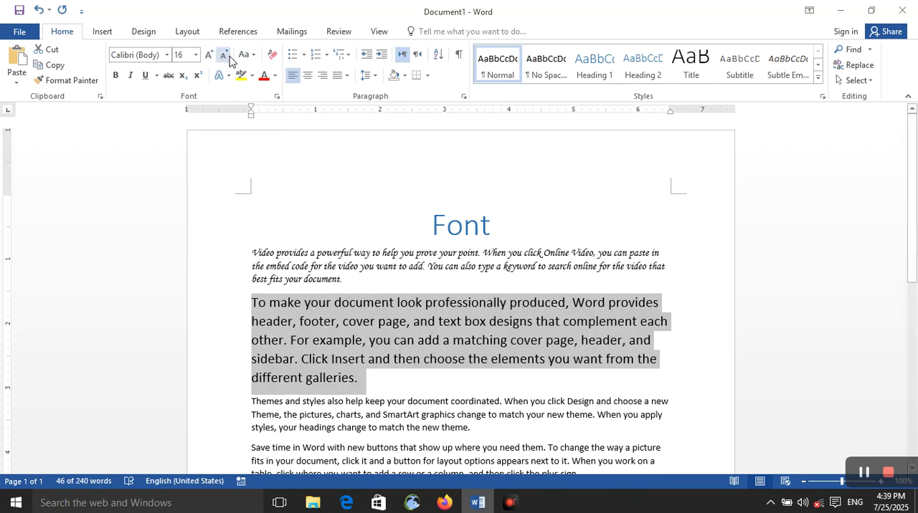
- Convert the second body paragraph's text to lowercase
left_click(245, 55)
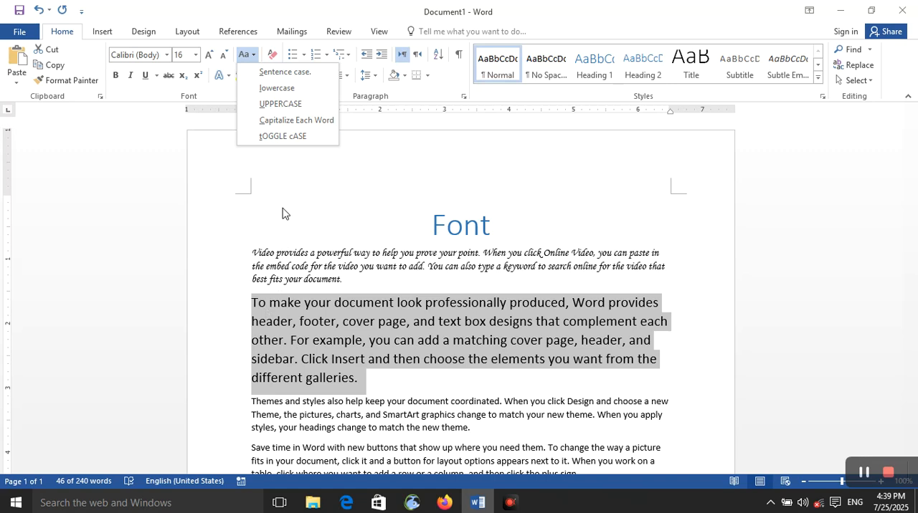
left_click(277, 88)
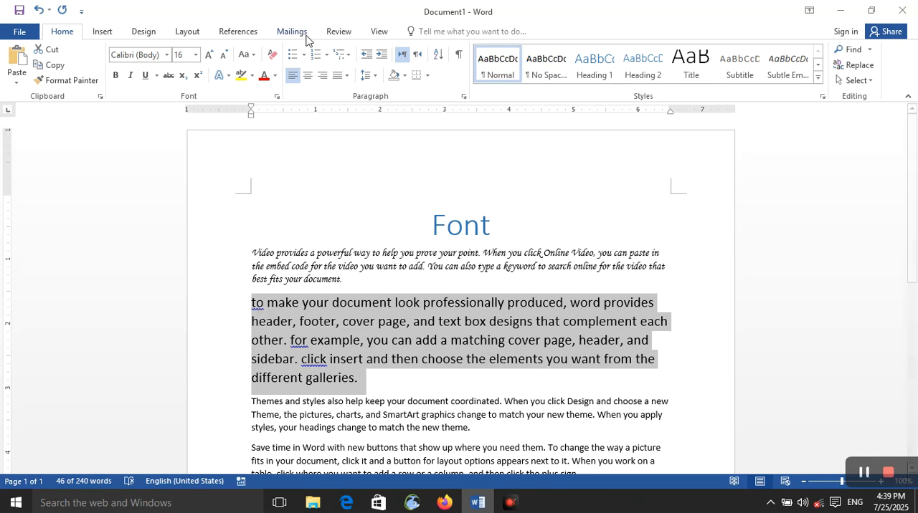
- Convert the second body paragraph to UPPERCASE, and change its case to Capitalize Each Word
left_click(253, 56)
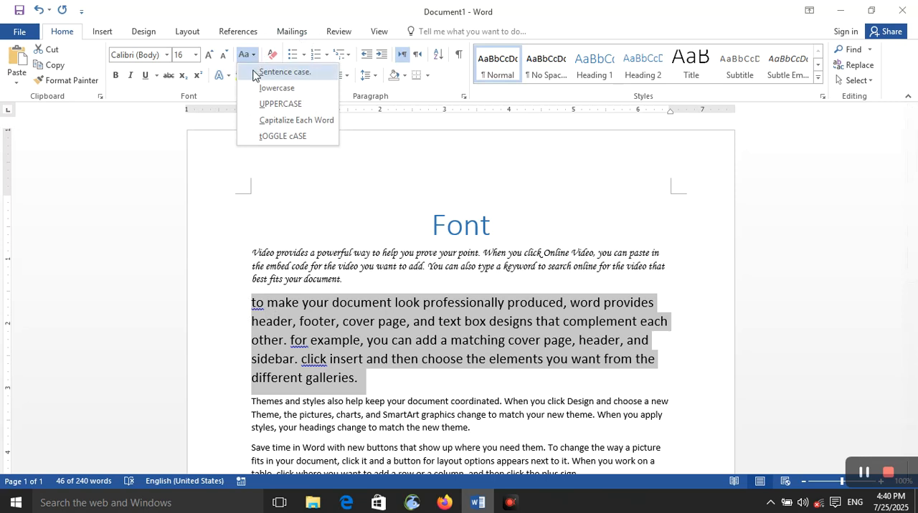
left_click(269, 105)
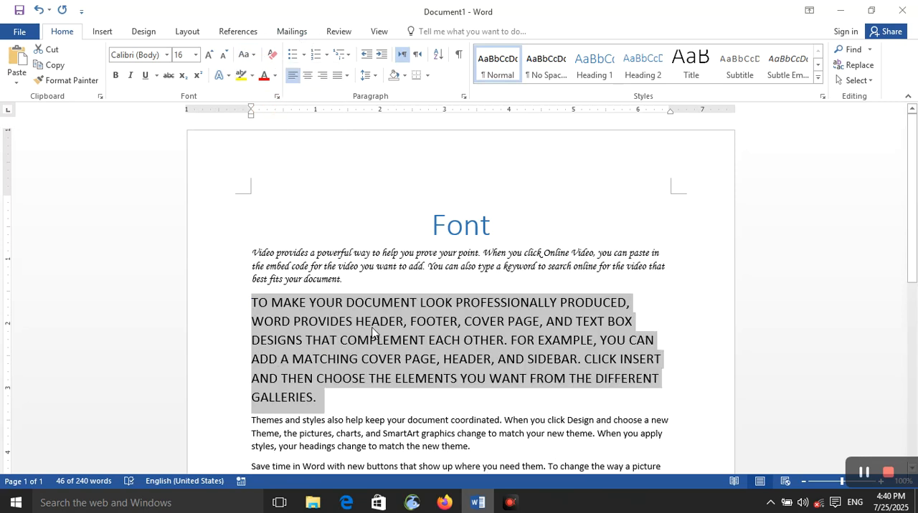
left_click(251, 58)
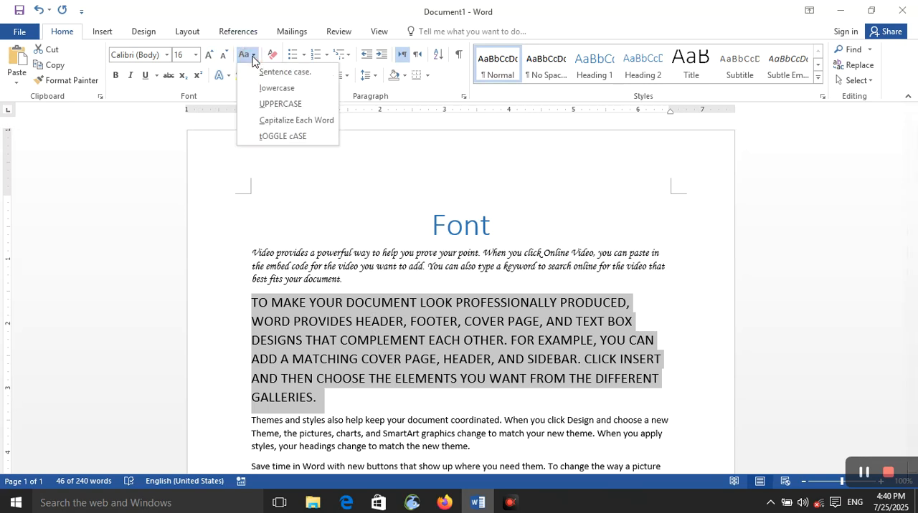
left_click(273, 122)
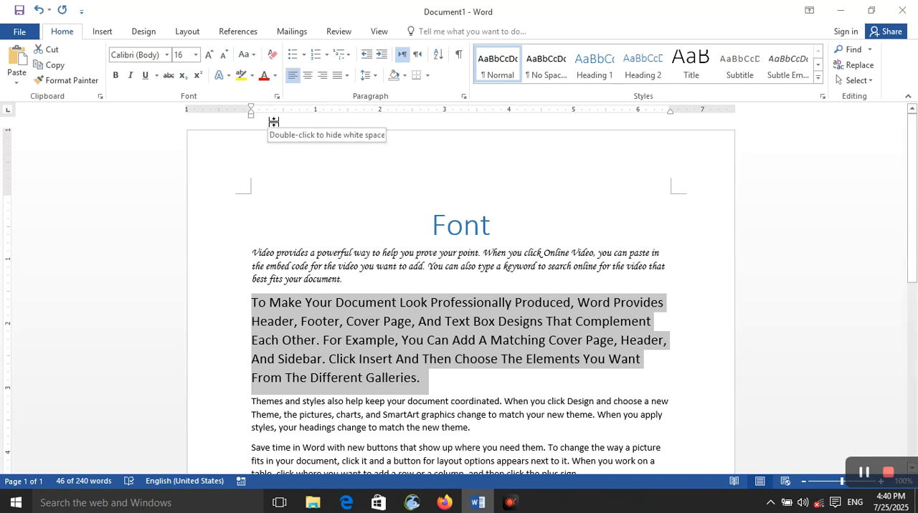
- Apply tOGGLE cASE to the second body paragraph's text
left_click(246, 55)
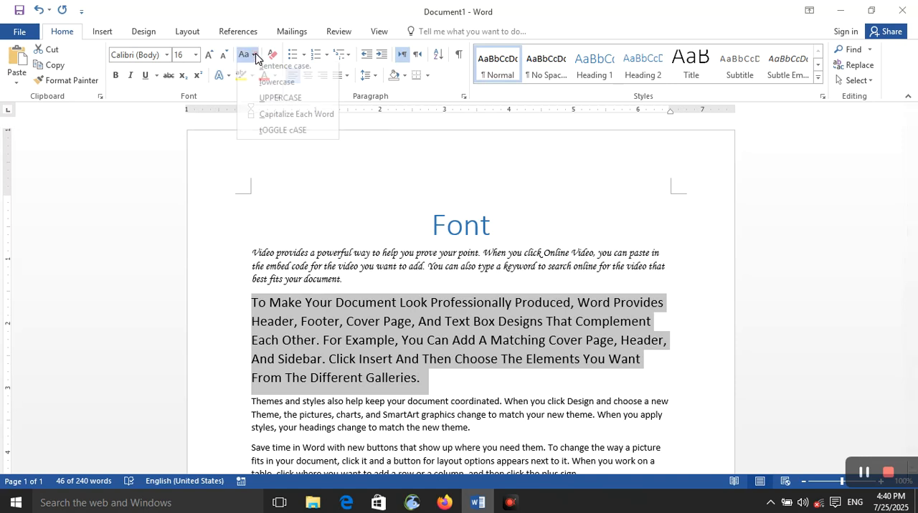
left_click(282, 138)
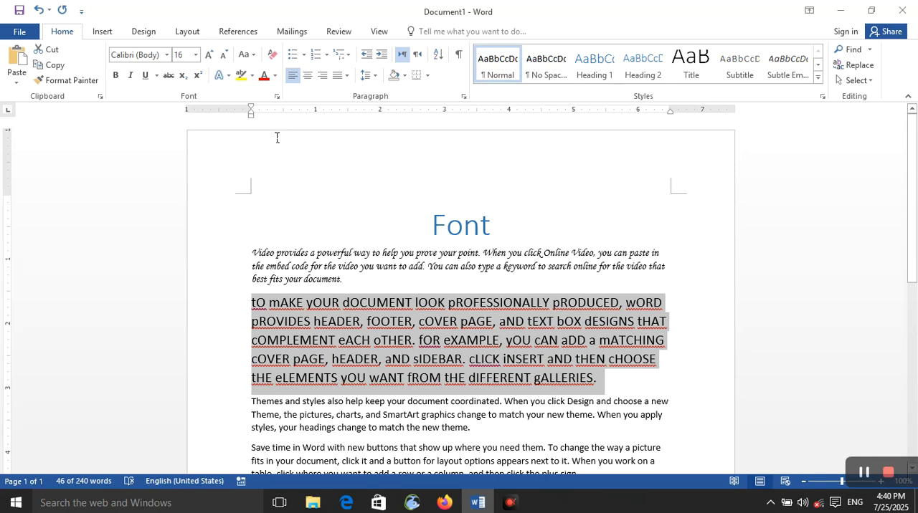
left_click(246, 54)
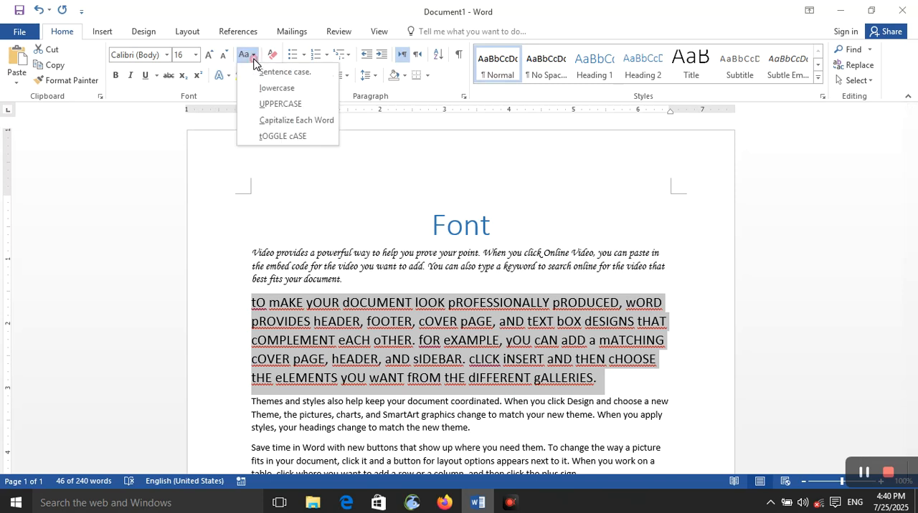
left_click(391, 150)
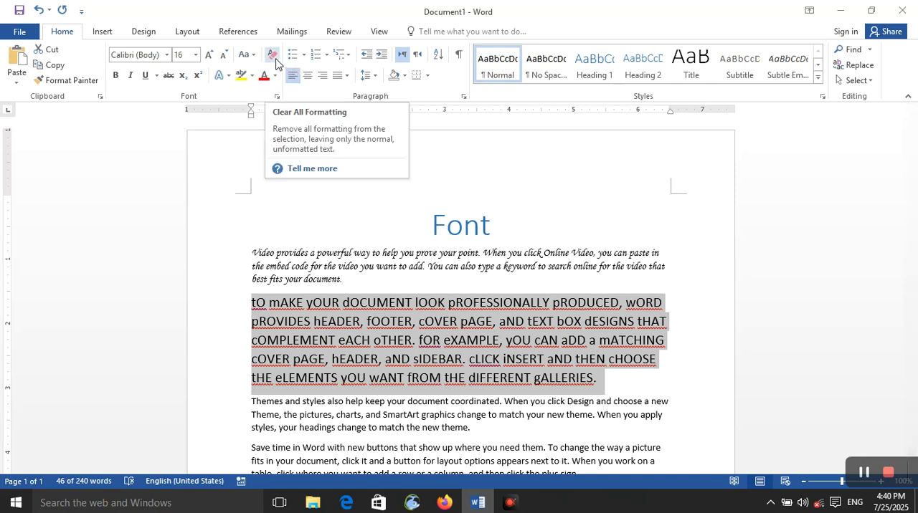
- Reselect the second body paragraph and convert its text to sentence case
left_click(354, 341)
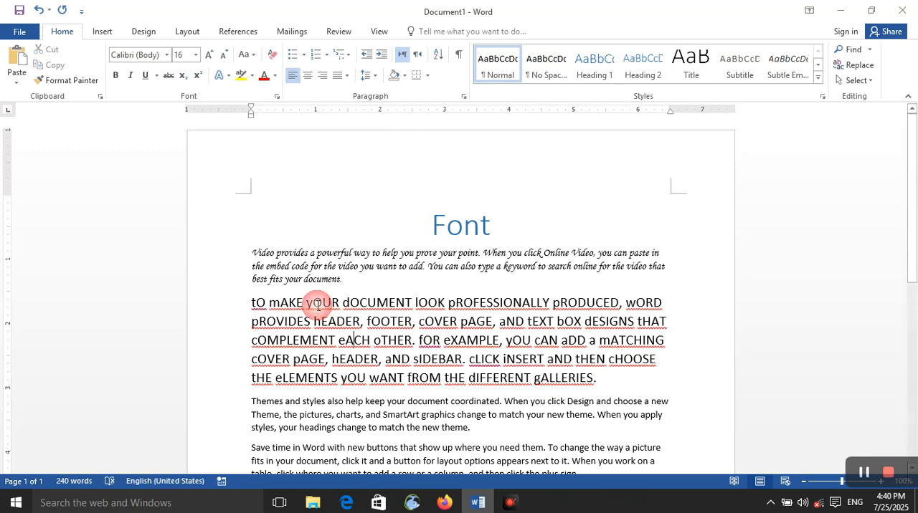
triple_click(272, 301)
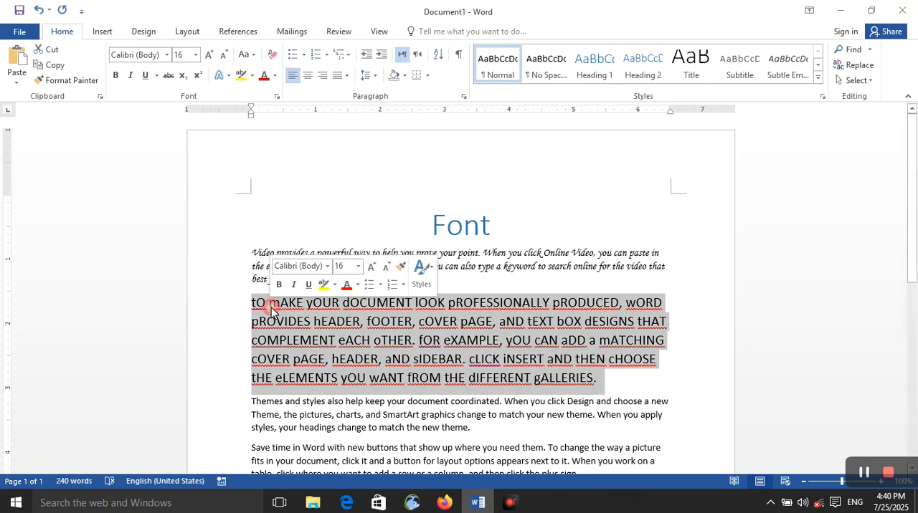
left_click(253, 54)
left_click(255, 74)
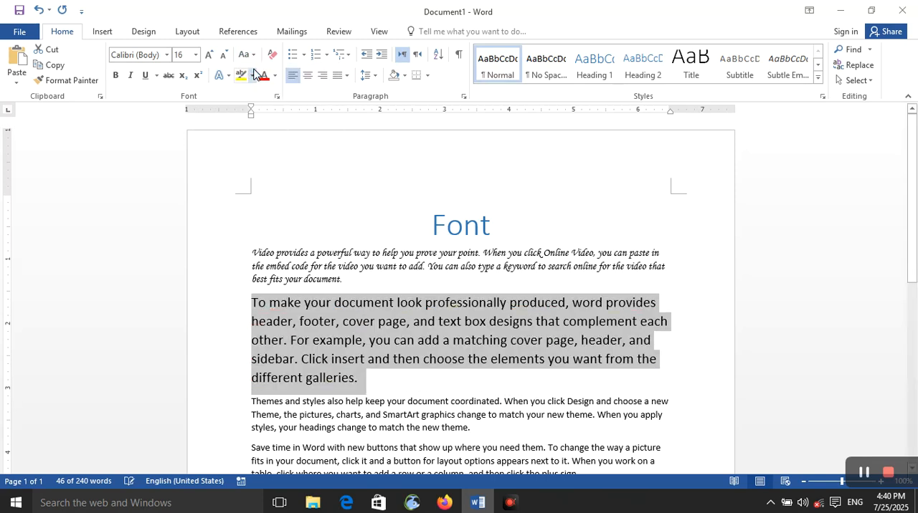
- Make the second body paragraph bold and italic, and color its text red
left_click(116, 76)
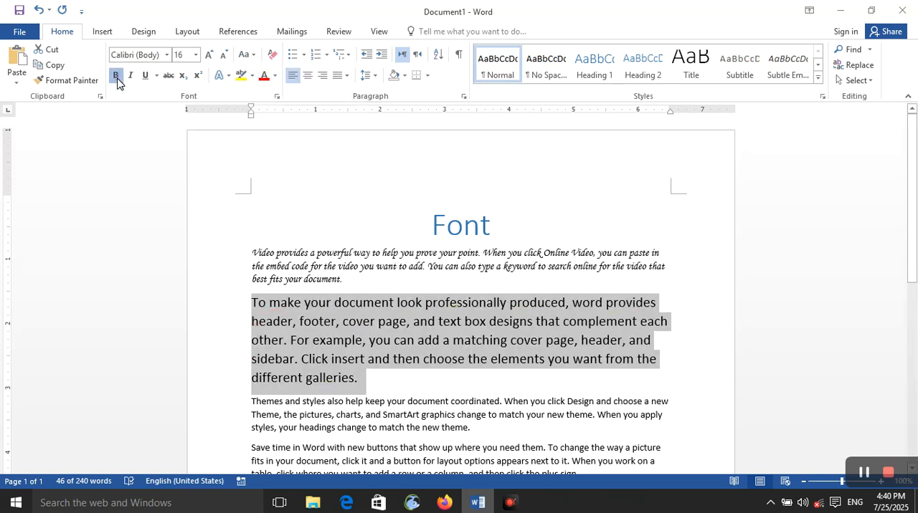
left_click(131, 76)
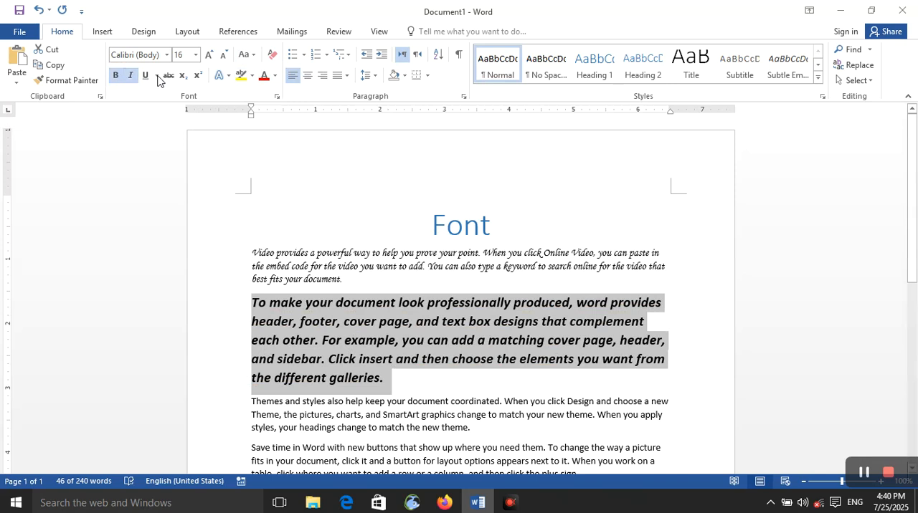
left_click(264, 76)
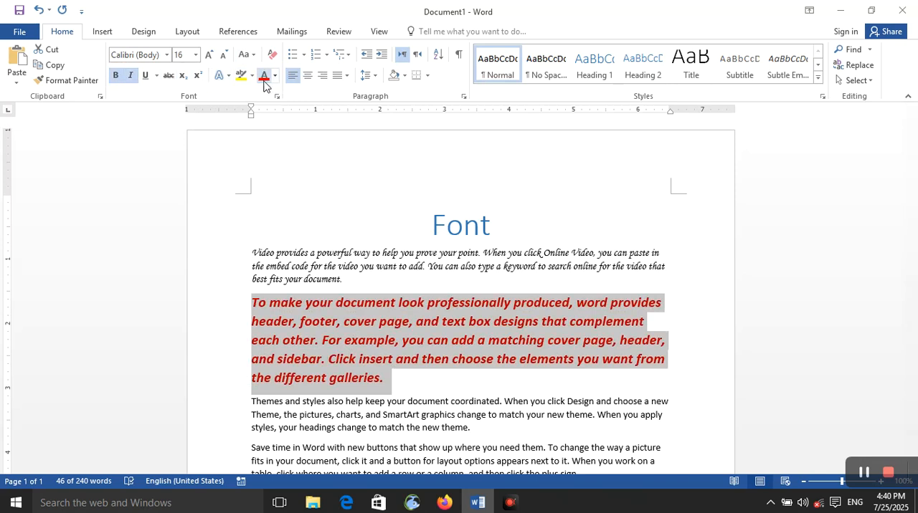
- Clear all formatting from the second body paragraph, and format it as bold with yellow highlighting
left_click(279, 63)
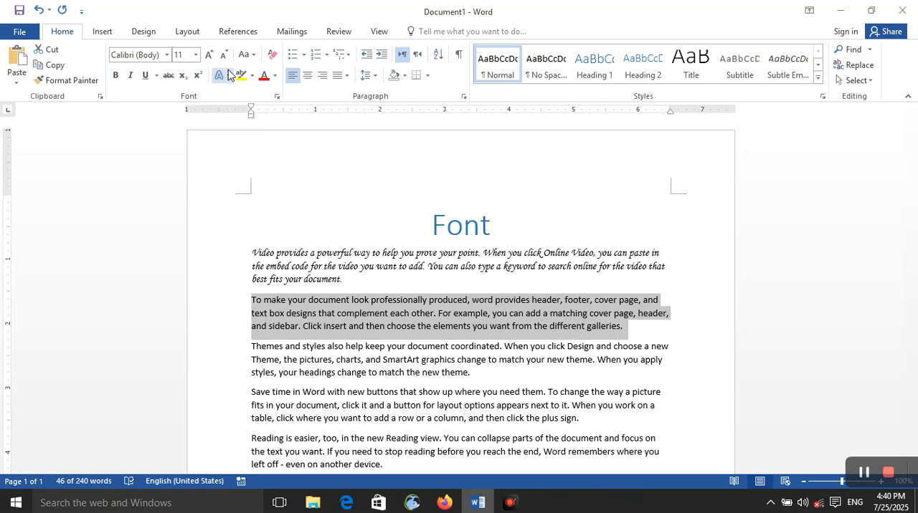
left_click(117, 76)
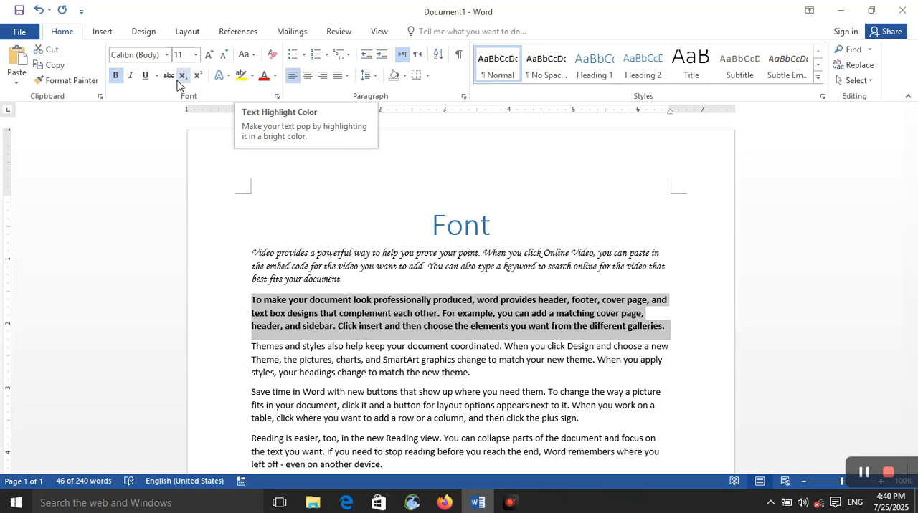
left_click(239, 78)
left_click(130, 75)
left_click(208, 55)
left_click(208, 55)
left_click(208, 56)
left_click(208, 56)
left_click(208, 56)
left_click(367, 327)
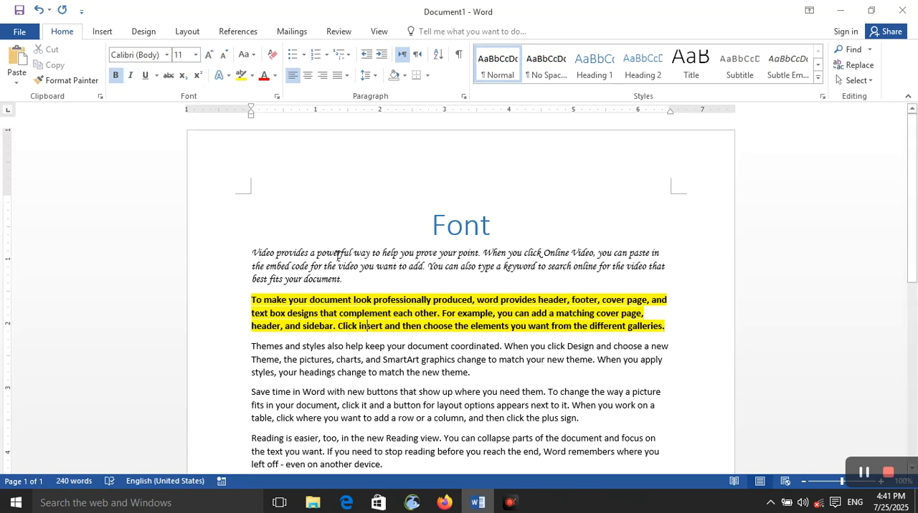
- Select the highlighted second body paragraph and clear all its formatting, leaving it deselected
triple_click(392, 327)
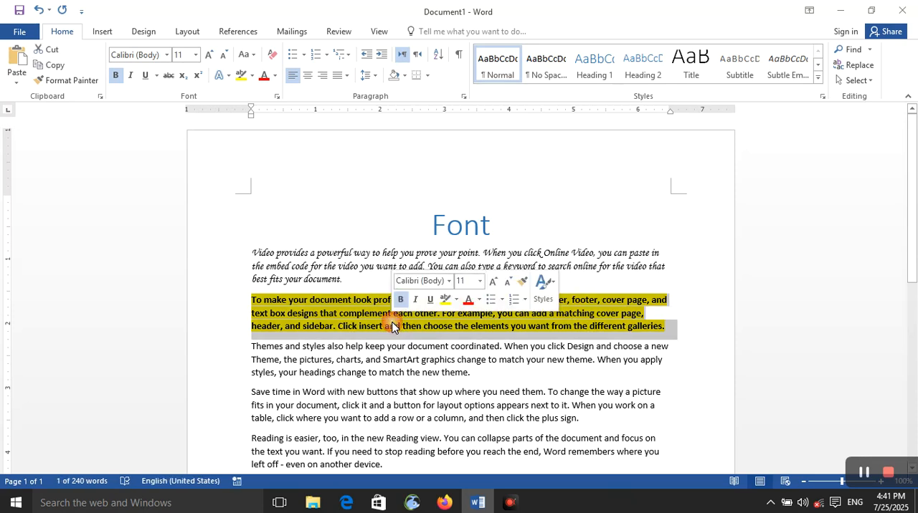
left_click(276, 60)
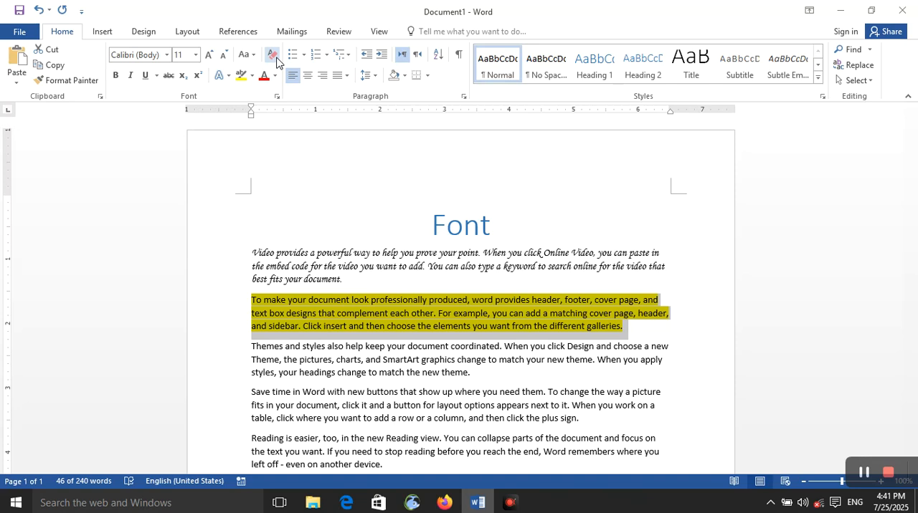
left_click(382, 336)
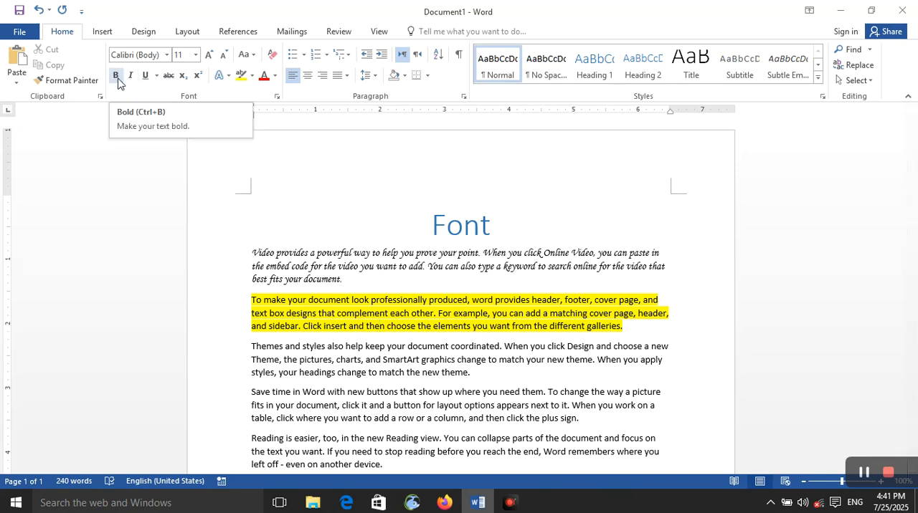
- Make the third body paragraph bold, and switch italic on and off for it
triple_click(349, 361)
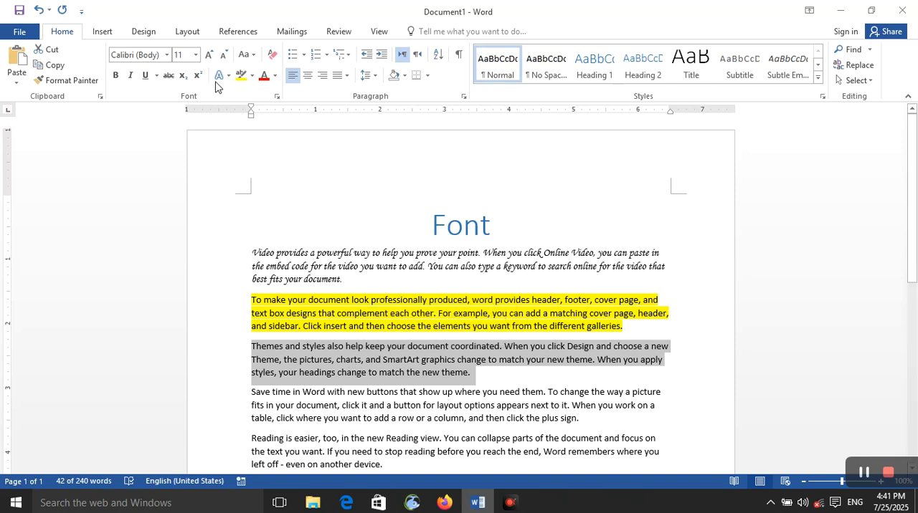
left_click(115, 76)
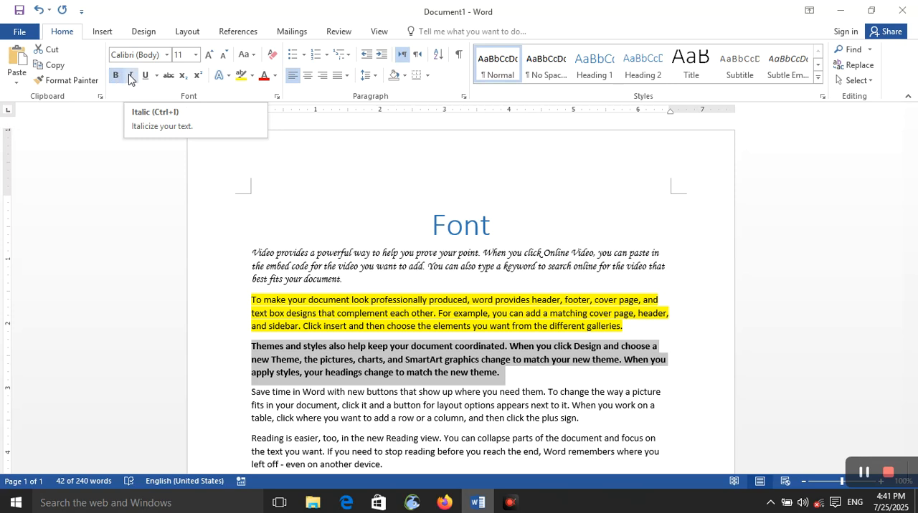
left_click(130, 77)
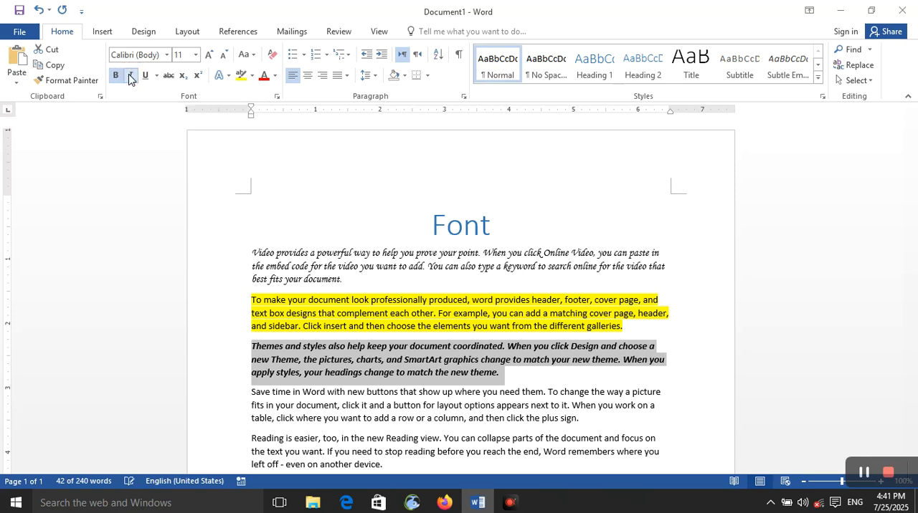
left_click(128, 73)
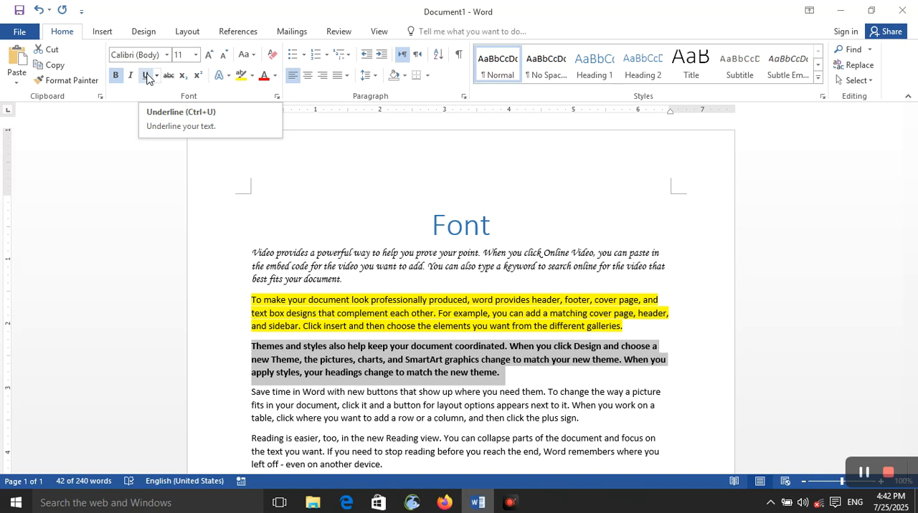
- Try a single and a wavy underline on the third body paragraph, and set its underline back to None
left_click(147, 77)
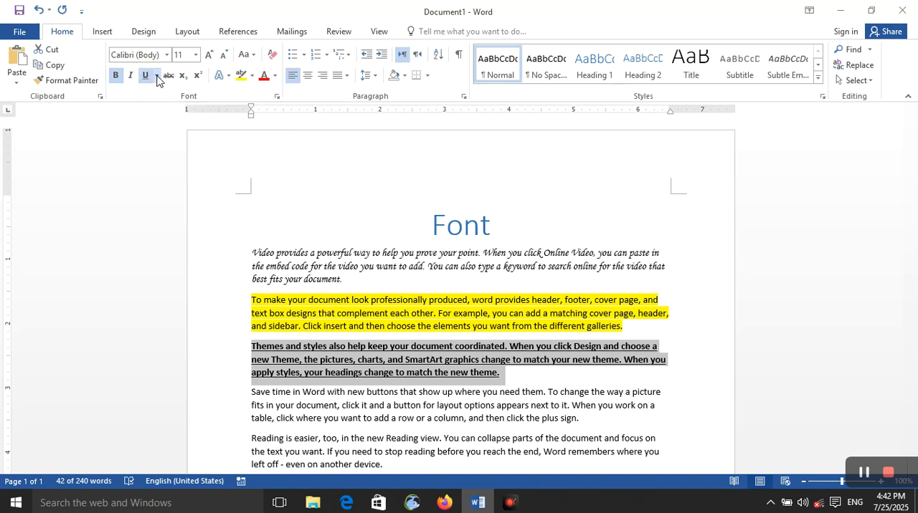
left_click(156, 75)
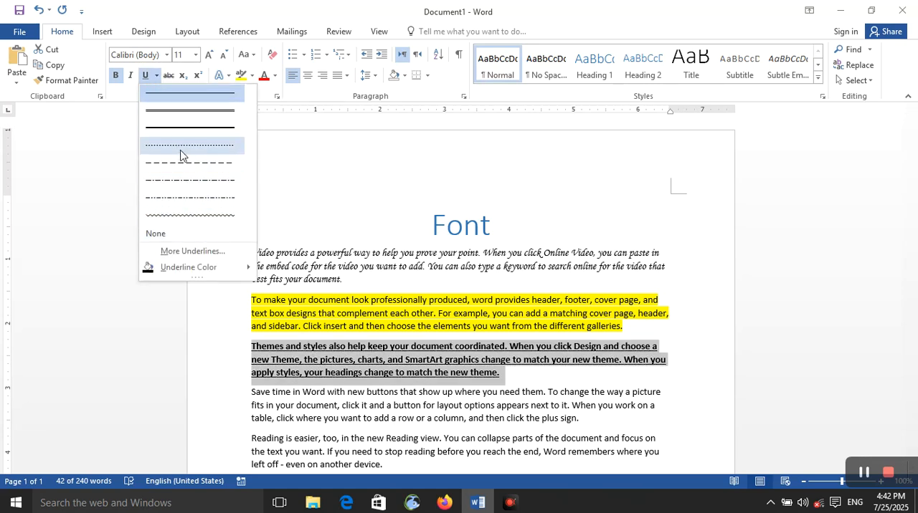
left_click(193, 215)
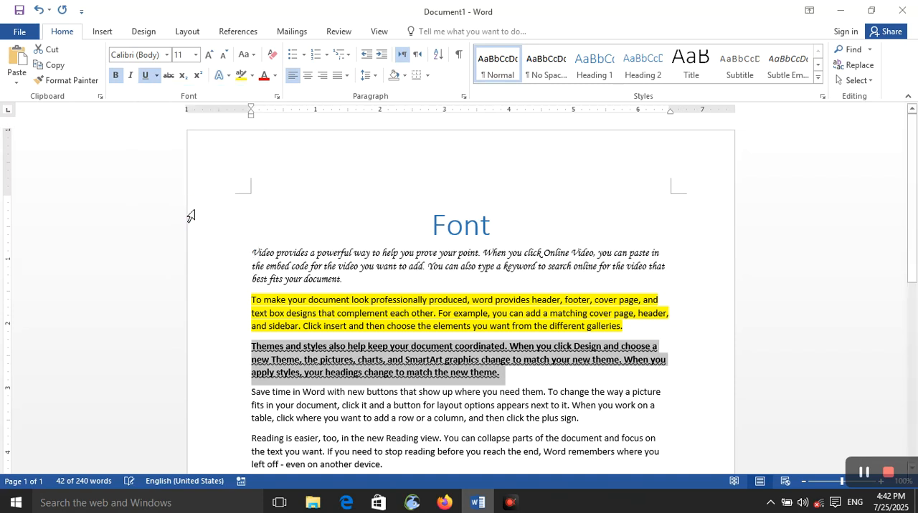
left_click(158, 76)
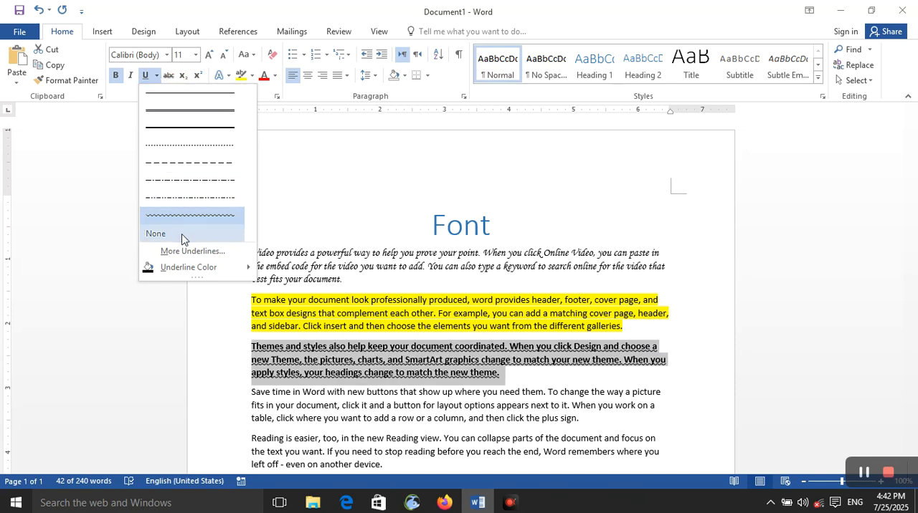
left_click(183, 233)
- Open the Font dialog to examine the third body paragraph's underline and font settings, and close it without changes
left_click(157, 76)
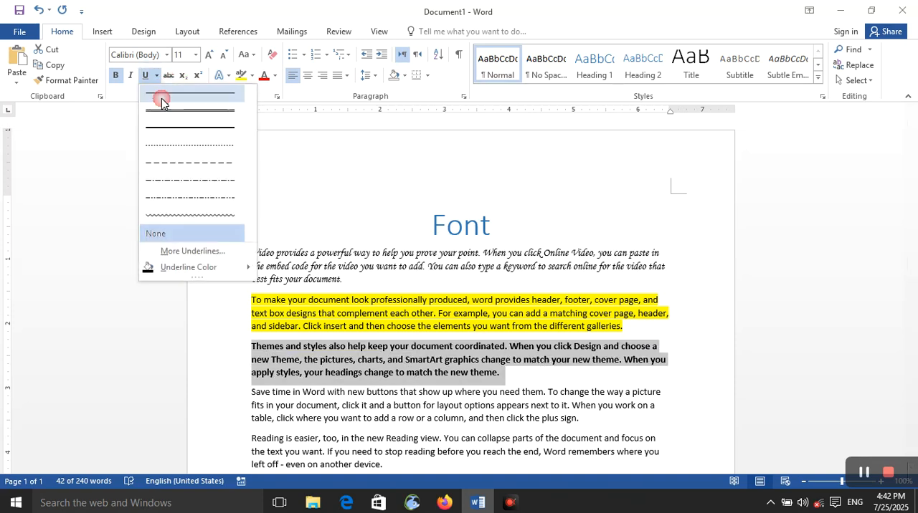
left_click(171, 256)
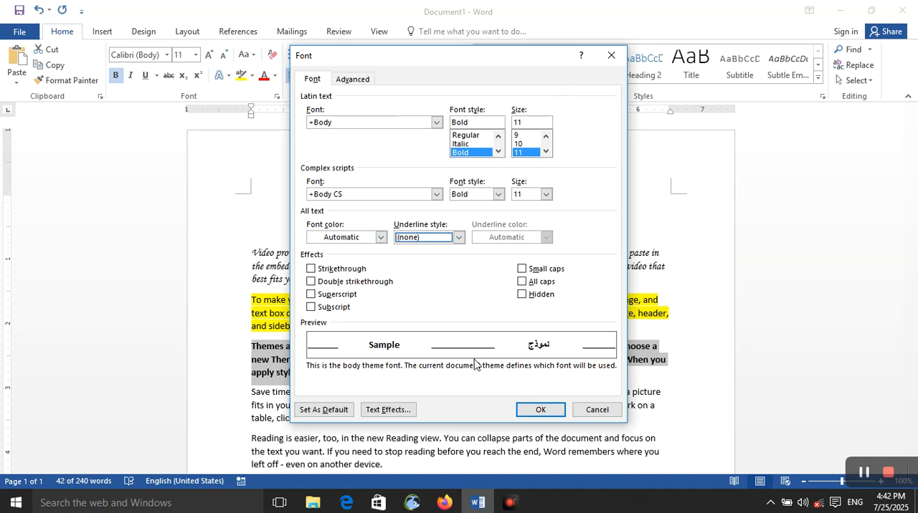
left_click(613, 56)
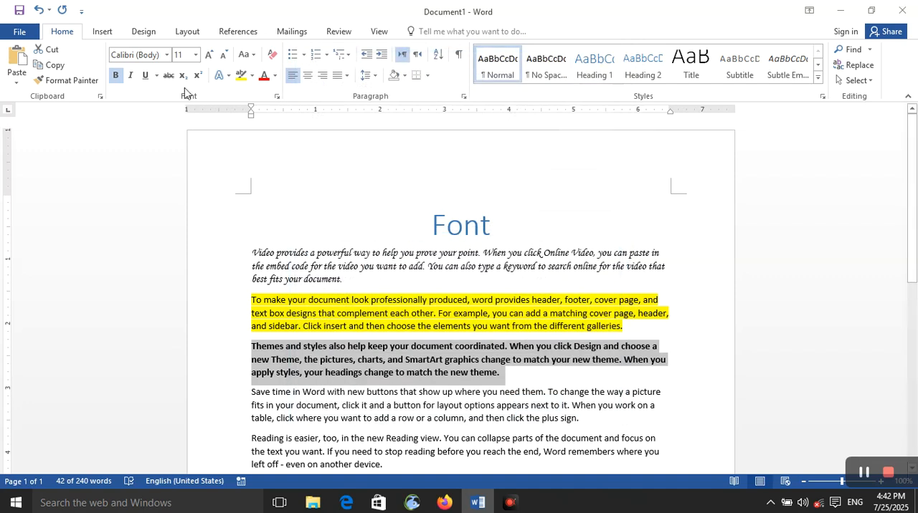
left_click(277, 96)
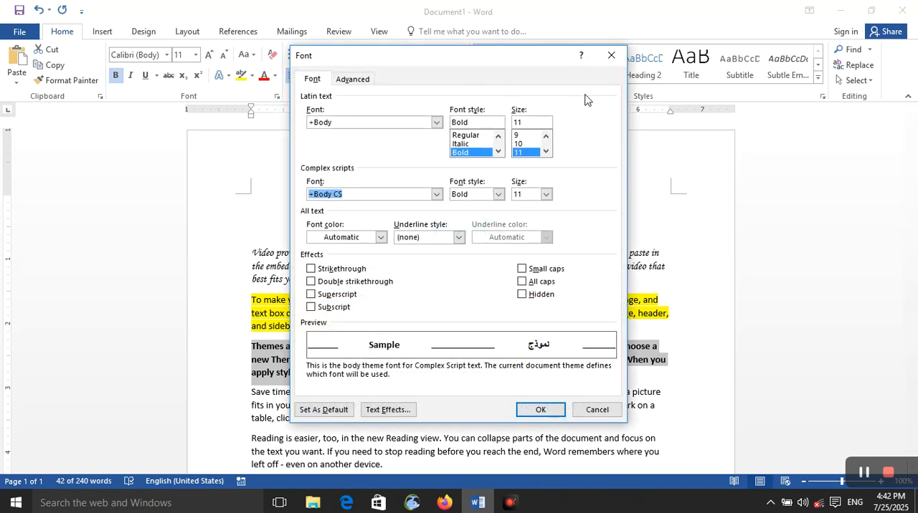
left_click(621, 55)
- Underline the third body paragraph in the standard Dark Blue underline color and reselect the paragraph
left_click(156, 76)
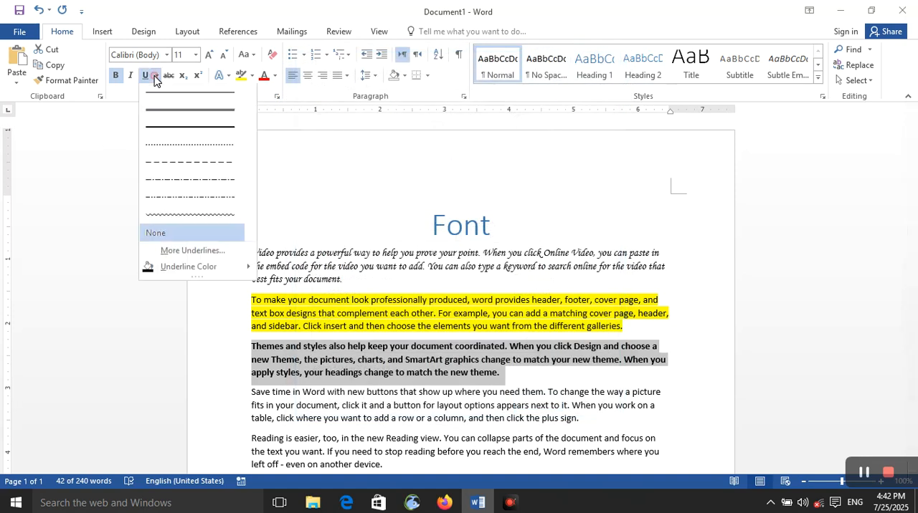
mouse_move(175, 269)
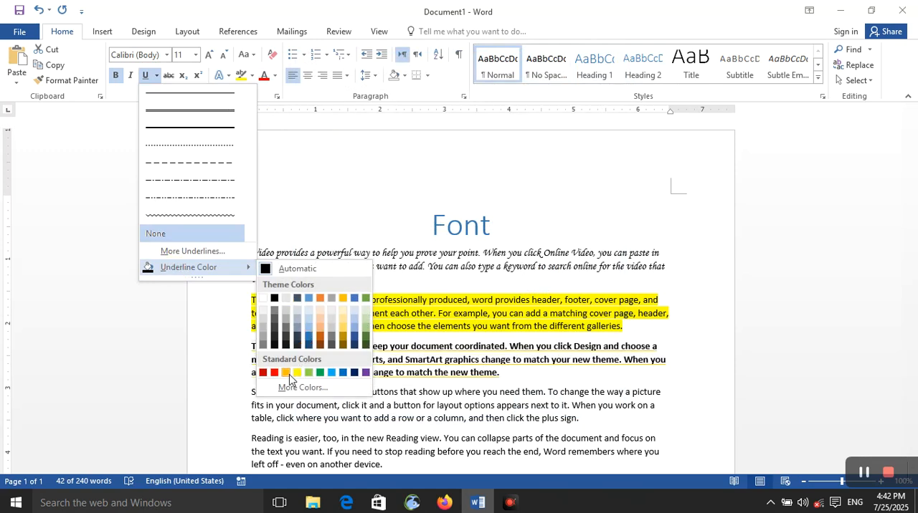
left_click(355, 374)
left_click(404, 368)
triple_click(395, 373)
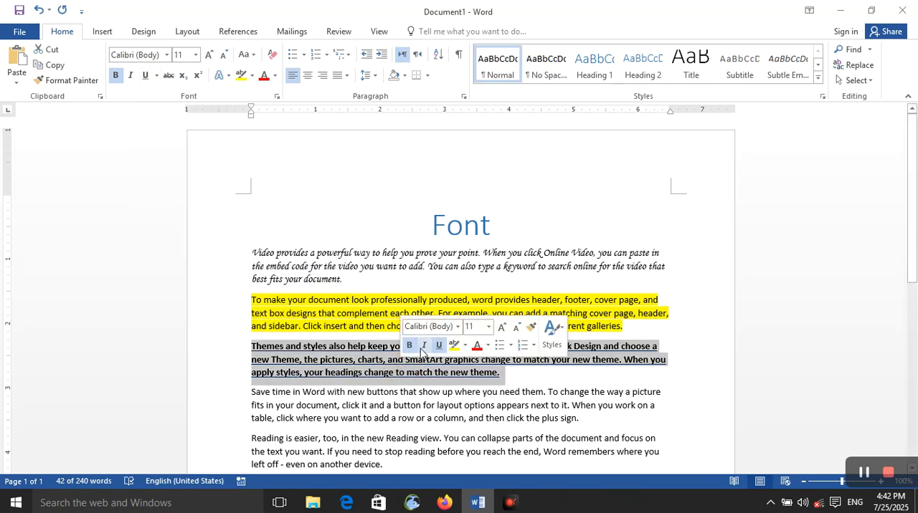
- Enlarge the third body paragraph's text to 90 pt
left_click(502, 328)
left_click(502, 328)
left_click(501, 328)
left_click(502, 327)
left_click(502, 327)
left_click(503, 327)
left_click(502, 328)
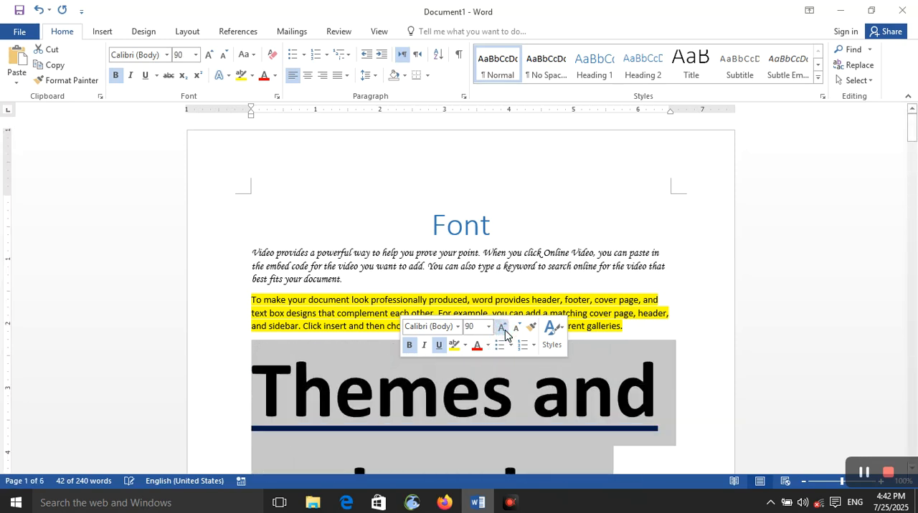
- Remove the third body paragraph's underline and underline it again in the standard Red underline color
left_click(440, 345)
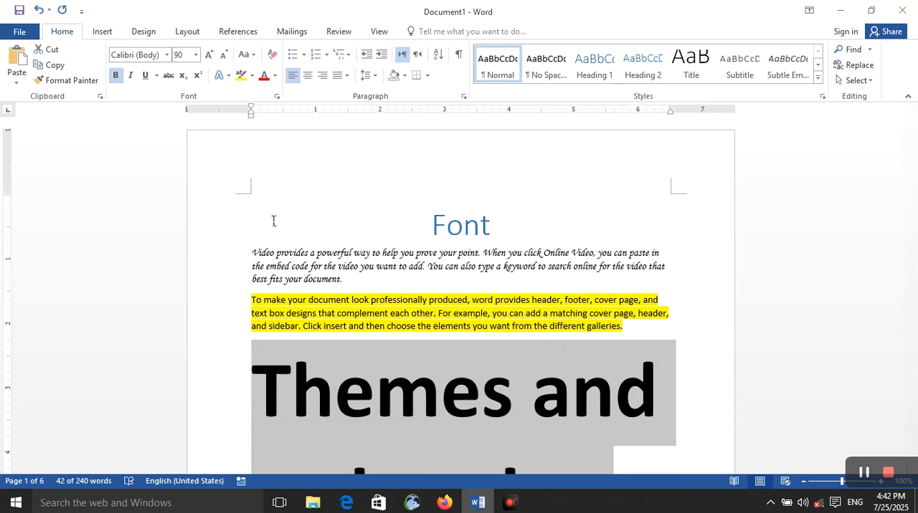
left_click(156, 75)
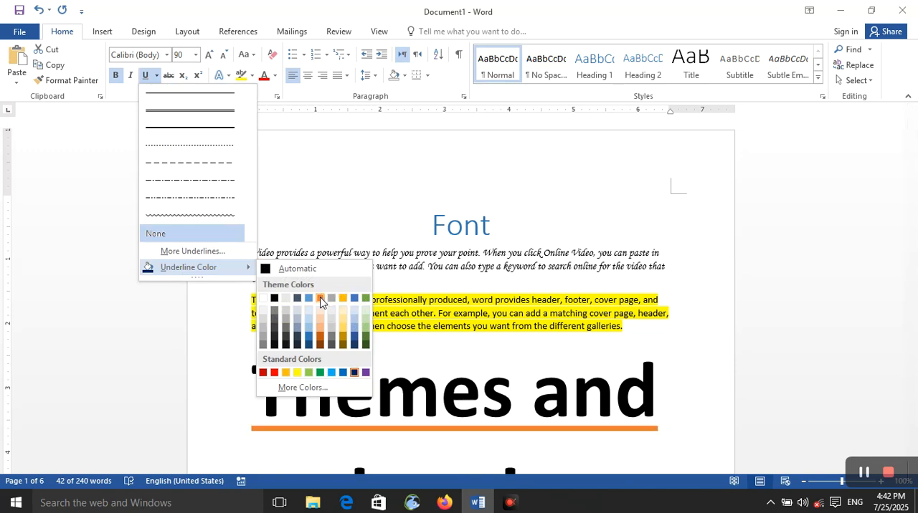
left_click(275, 373)
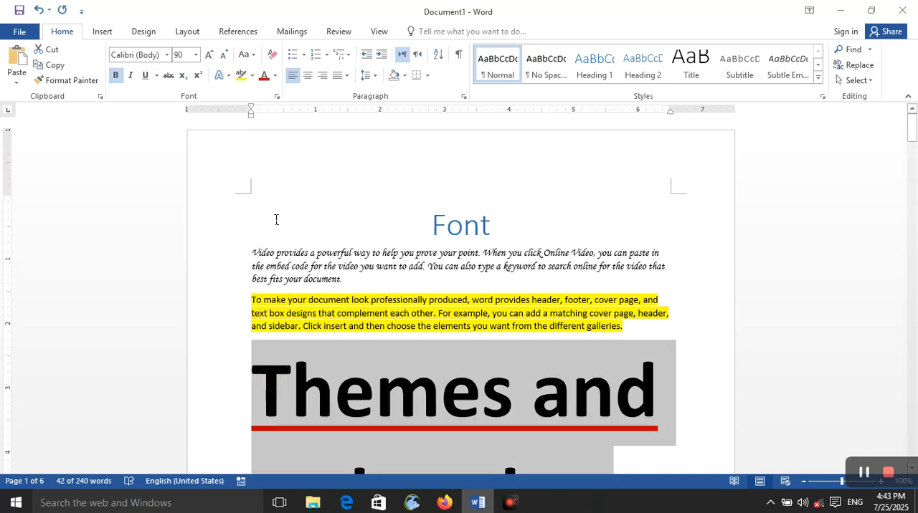
- Undo the red underline and the enlargement of the third body paragraph, going back as far as 14 pt
key("ctrl+z")
key("ctrl+z")
key("ctrl+z")
key("ctrl+z")
key("ctrl+z")
key("ctrl+z")
key("ctrl+z")
key("ctrl+z")
key("ctrl+z")
key("ctrl+z")
key("ctrl+z")
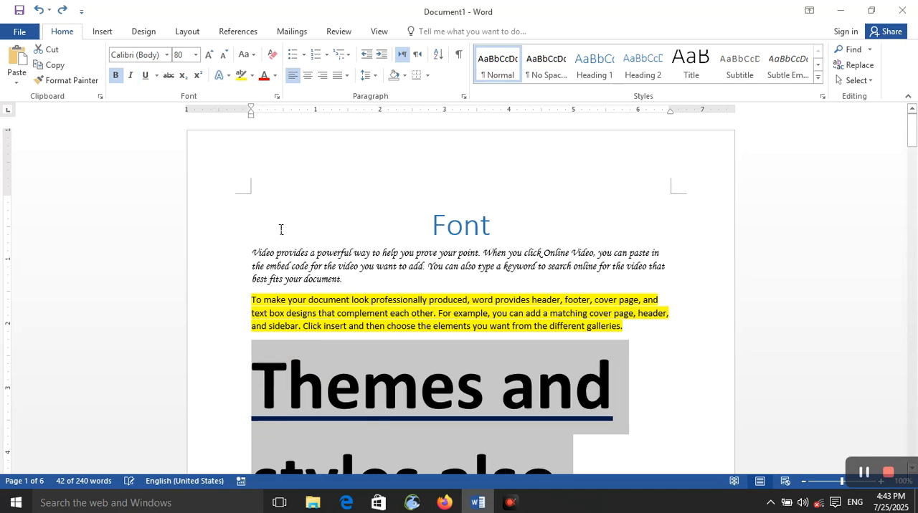
key("ctrl+z")
key("ctrl+z")
key("ctrl+z")
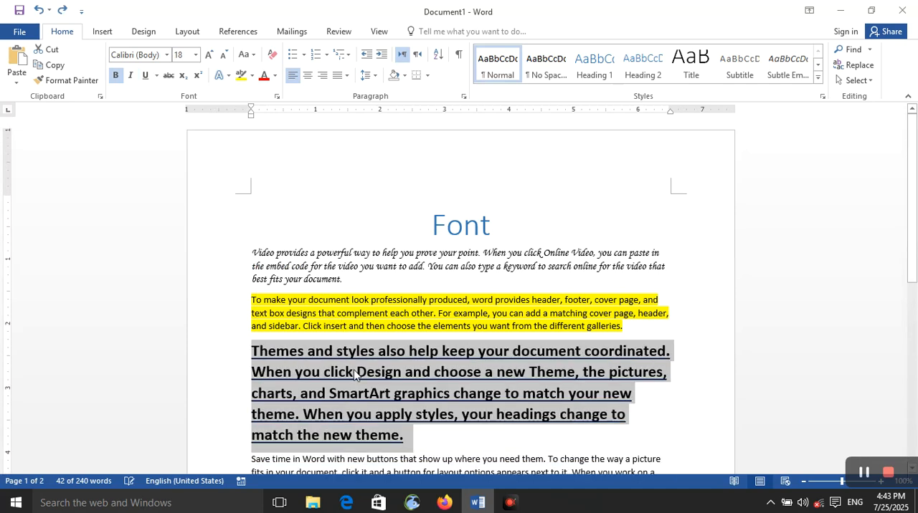
- Remove the third body paragraph's underline, and switch strikethrough on and off for it
left_click(157, 76)
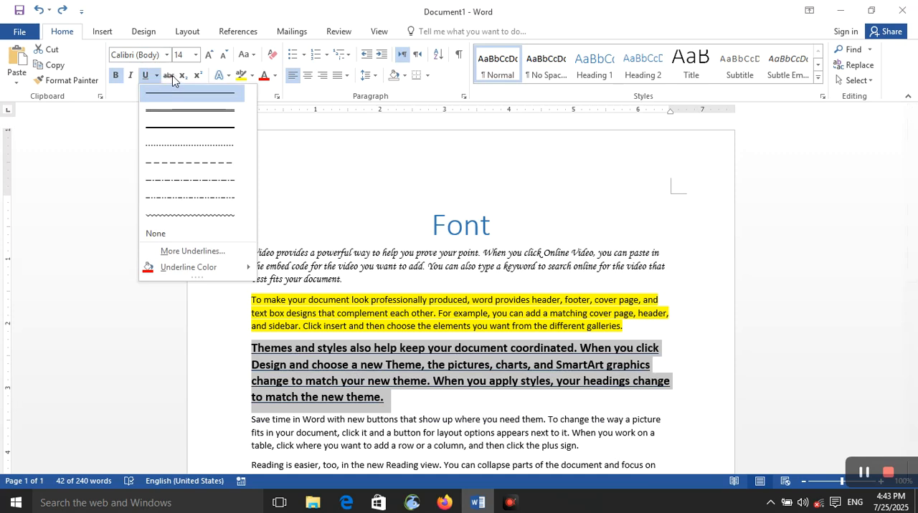
left_click(169, 76)
left_click(173, 77)
left_click(173, 76)
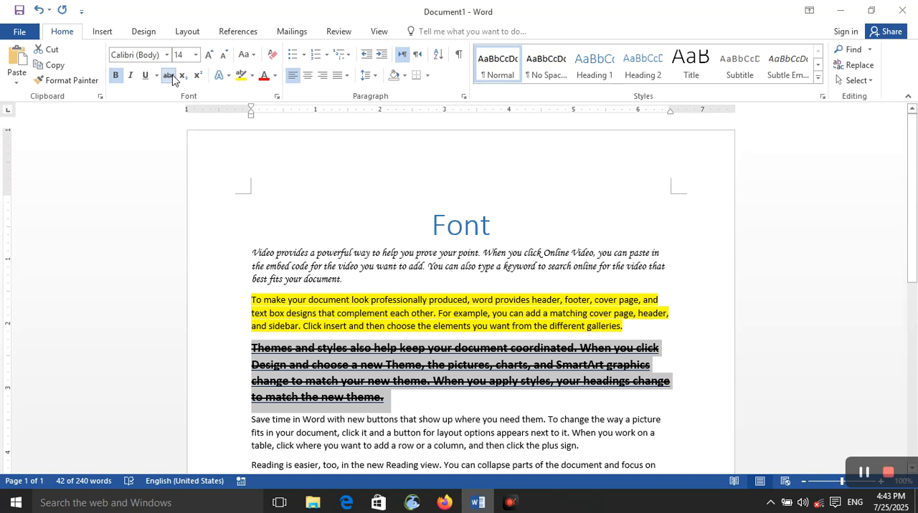
left_click(147, 76)
left_click(170, 77)
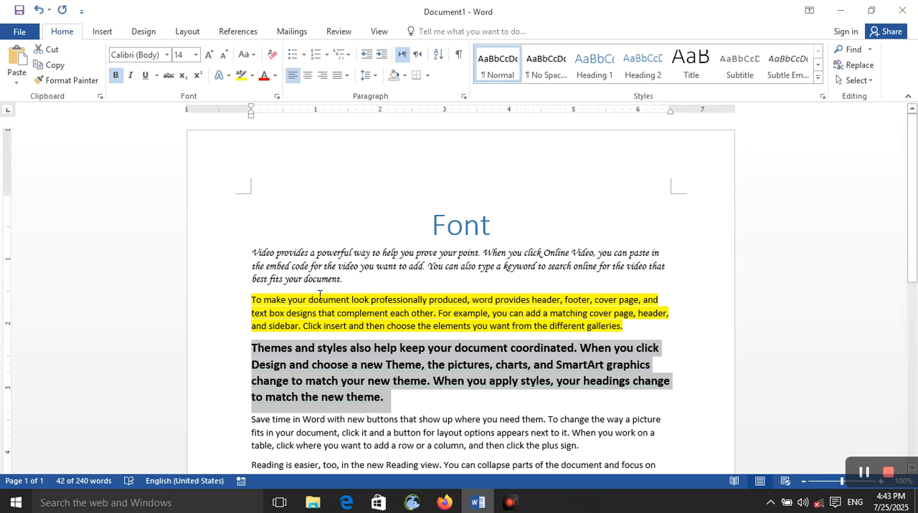
left_click(169, 77)
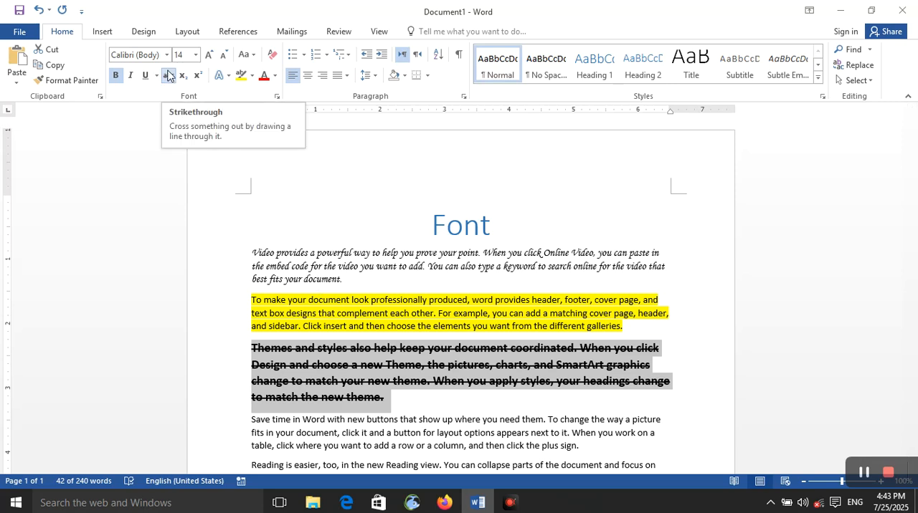
left_click(169, 76)
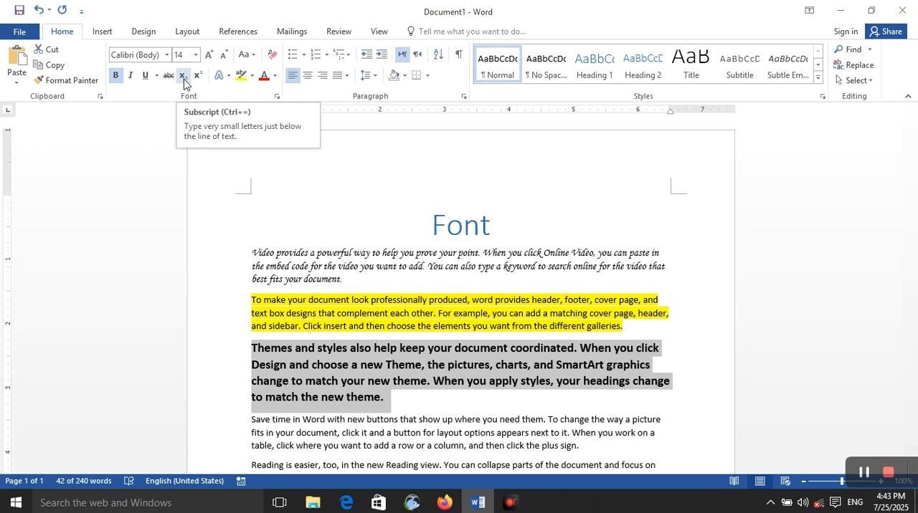
- Insert two new lines after the first body paragraph and enter "h" on the second one
left_click(264, 283)
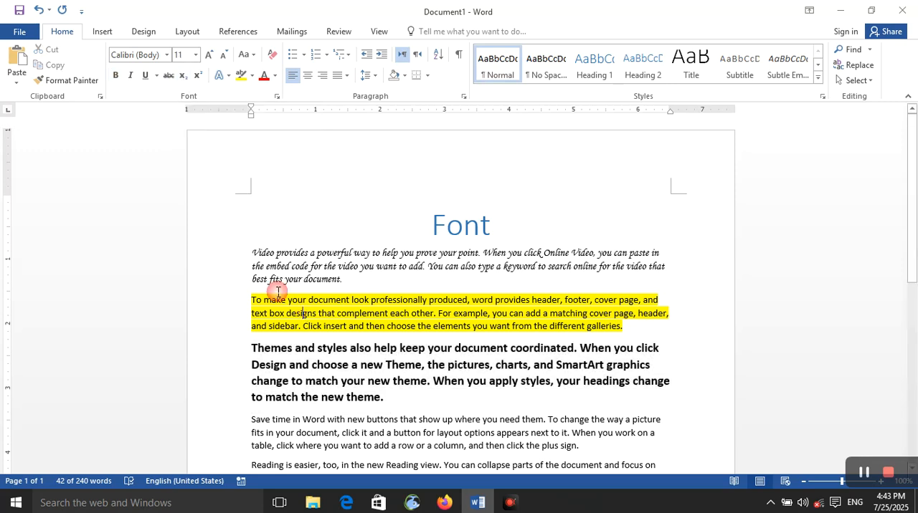
left_click(355, 279)
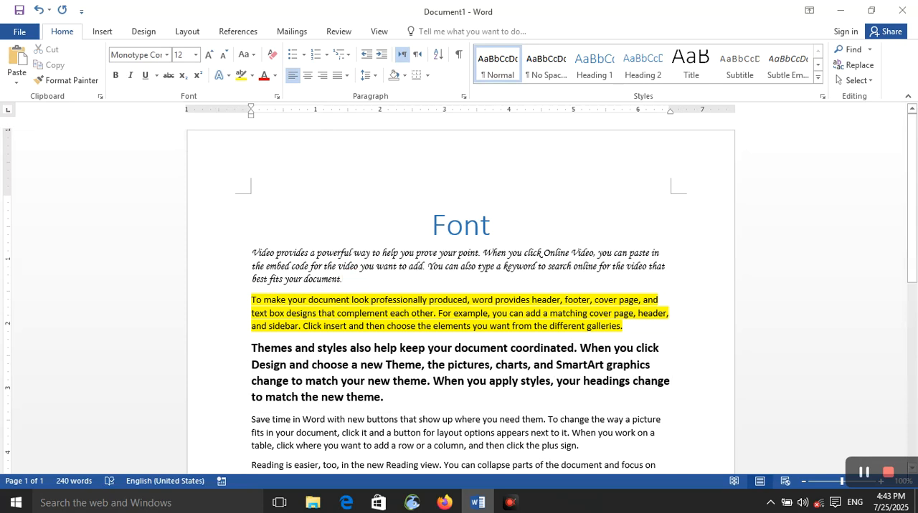
key("Return")
key("Return")
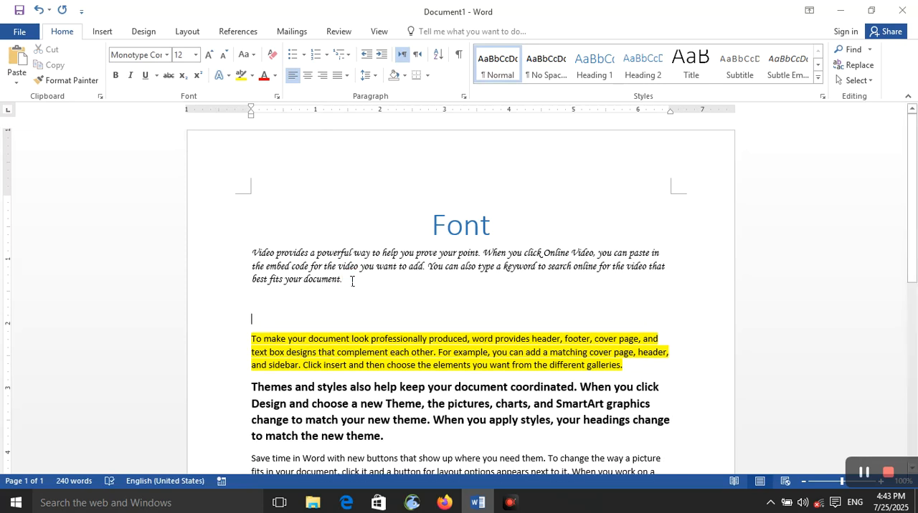
type("h")
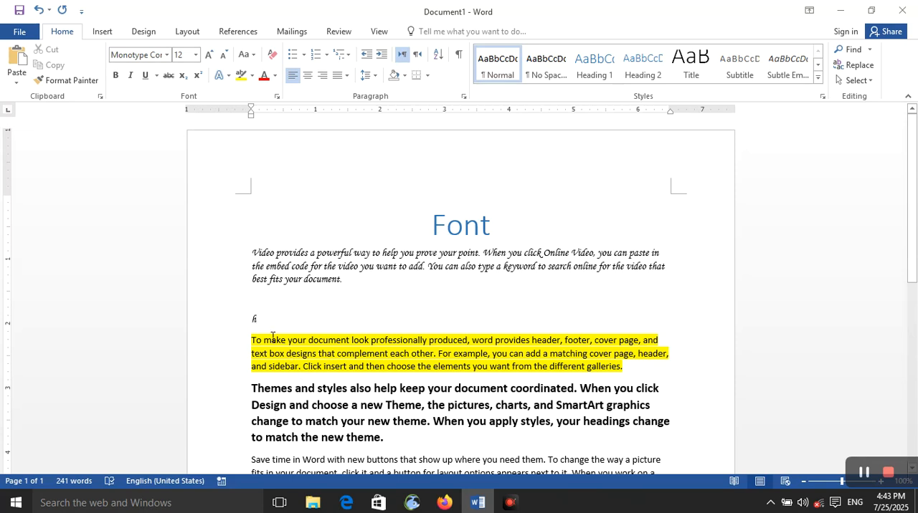
- Set the font of the letter on the new line to Calibri (Body)
double_click(262, 320)
double_click(262, 322)
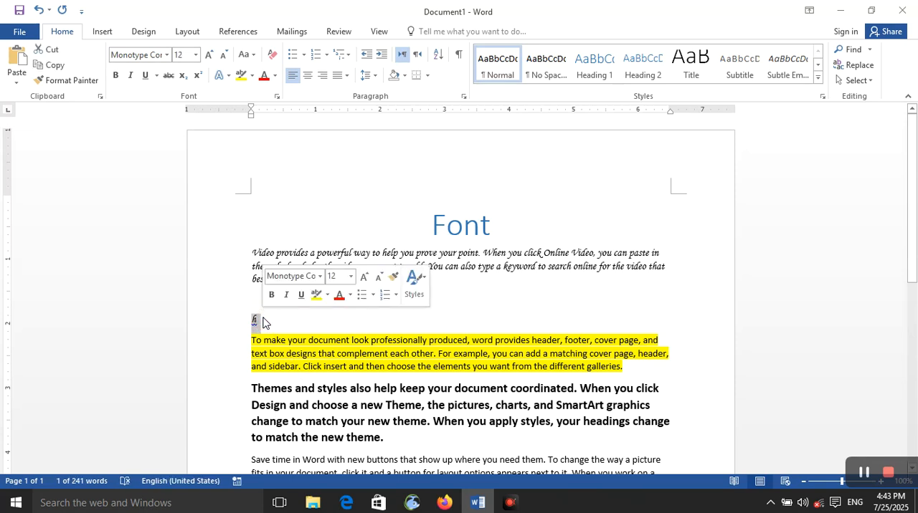
left_click(167, 56)
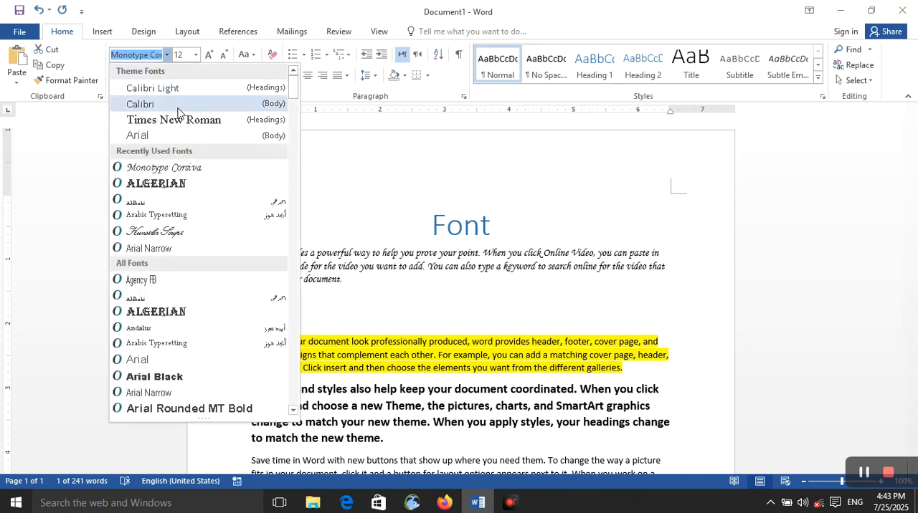
left_click(178, 111)
left_click(261, 326)
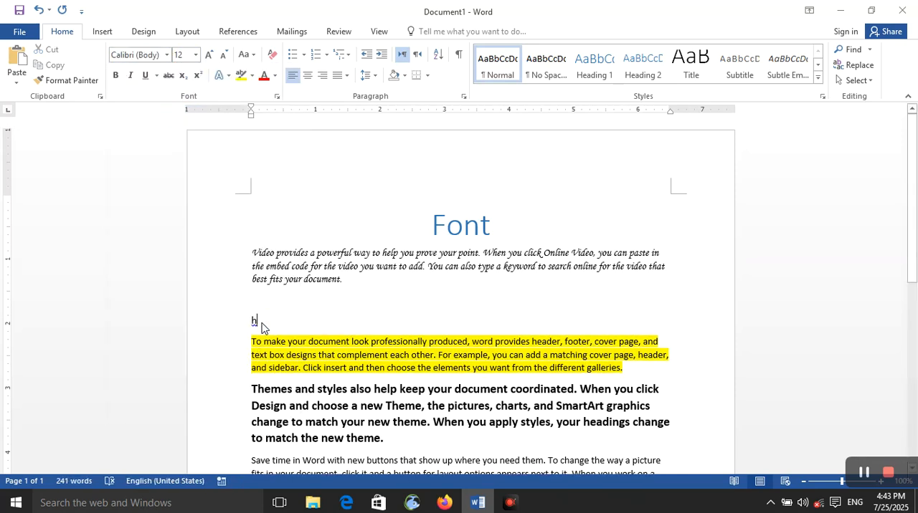
- Replace the letter on the new line with "H2o" and make its 2 a subscript
key("BackSpace")
type("H2o")
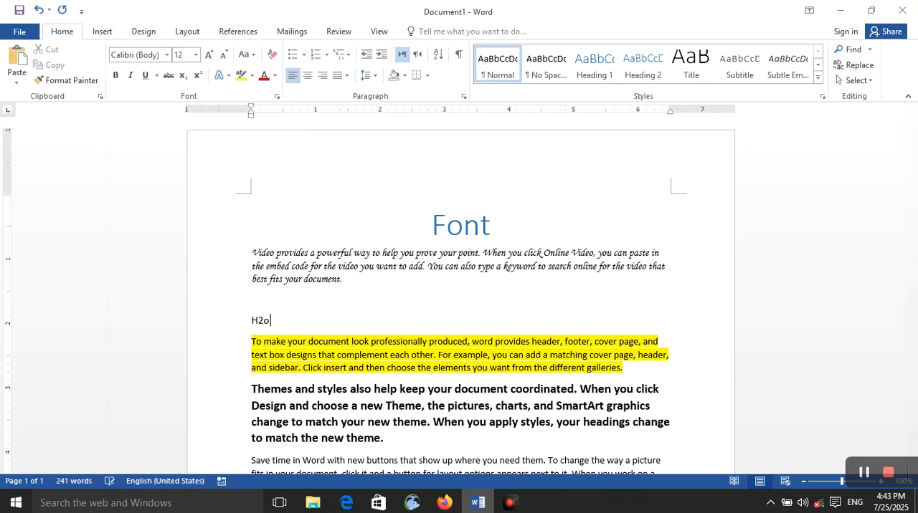
left_click_drag(279, 321, 251, 321)
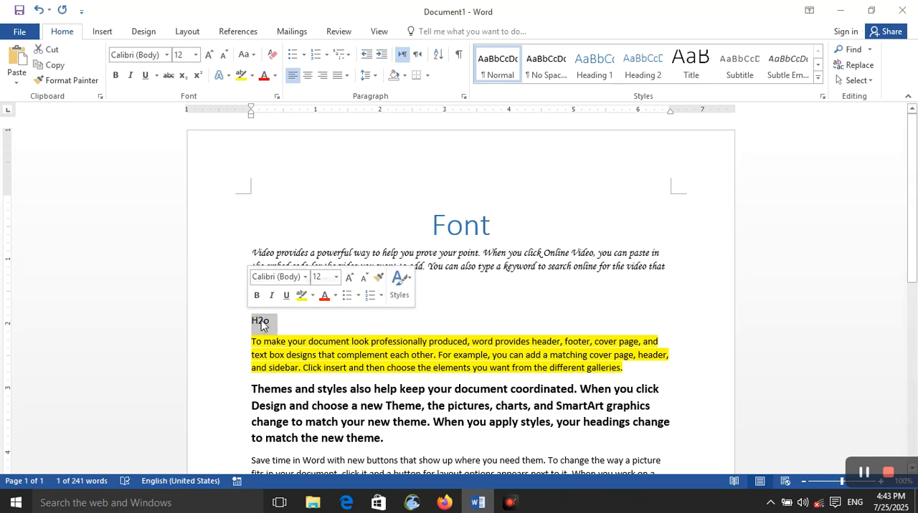
type("o")
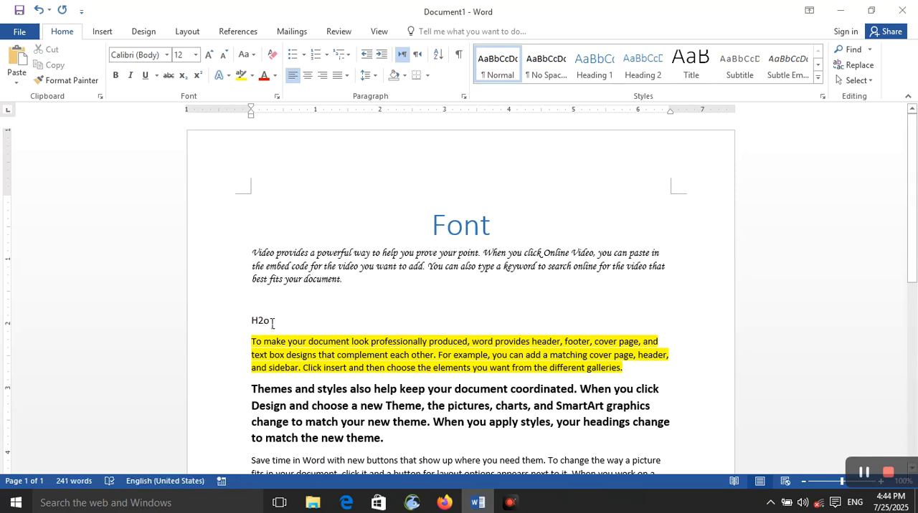
left_click_drag(263, 320, 257, 321)
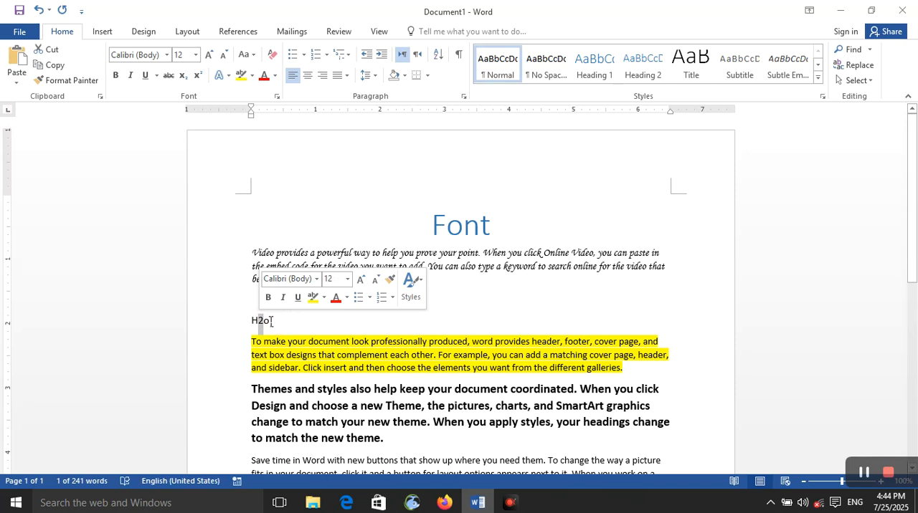
left_click(183, 77)
- Enlarge the H2o formula's text to 72 pt
left_click_drag(297, 322, 246, 317)
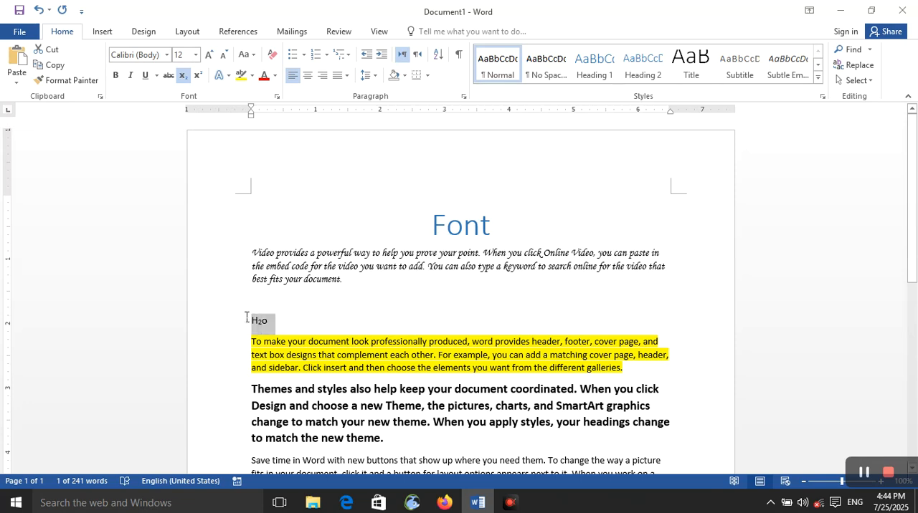
left_click(347, 276)
left_click(347, 276)
left_click(347, 276)
left_click(346, 276)
left_click(346, 276)
left_click(347, 276)
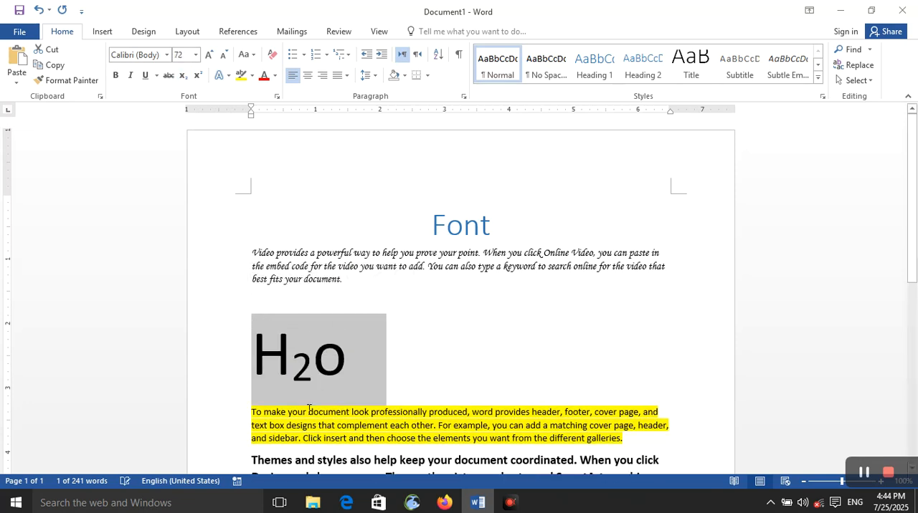
- Add a line reading "Co2" below the H2o formula and make its 2 a subscript
left_click(350, 364)
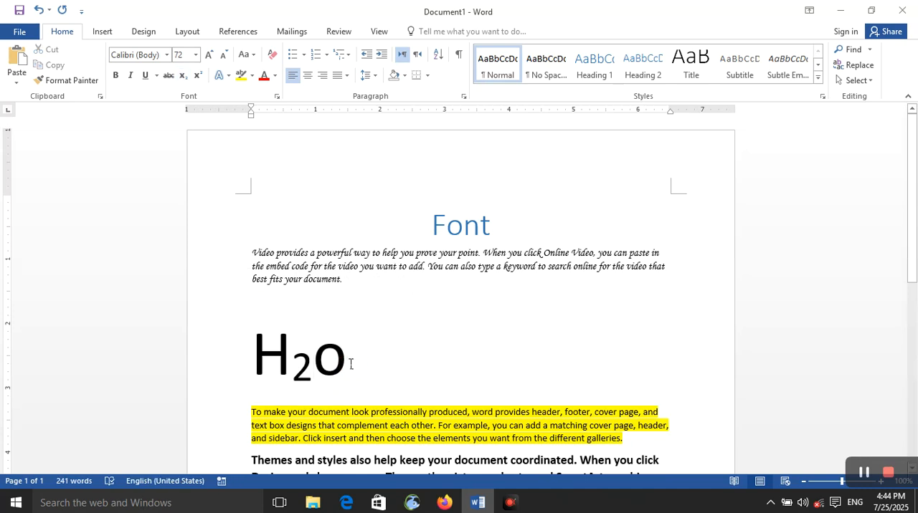
key("Return")
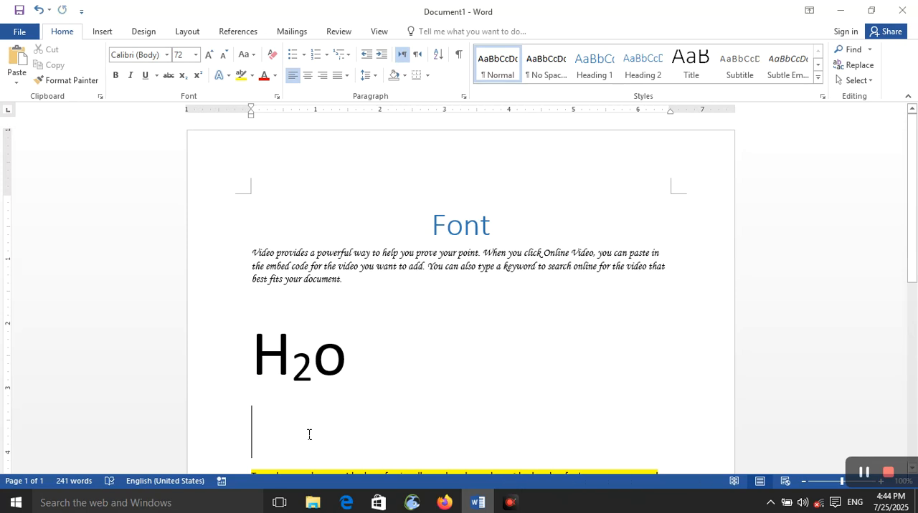
type("co")
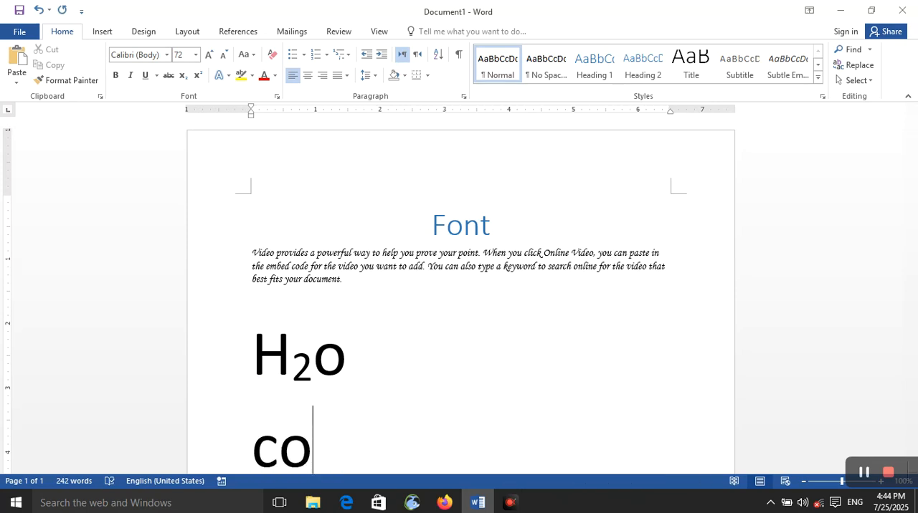
type("2")
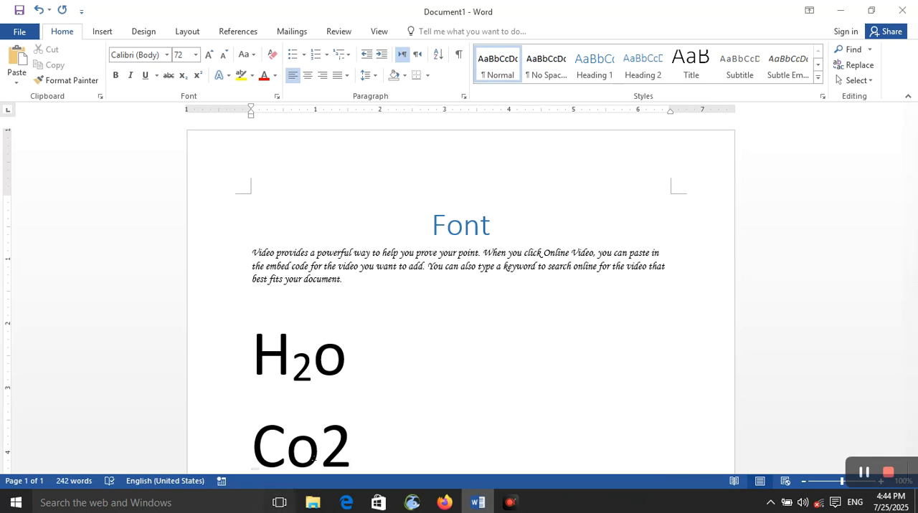
triple_click(343, 454)
left_click(341, 452)
key("shift+Left")
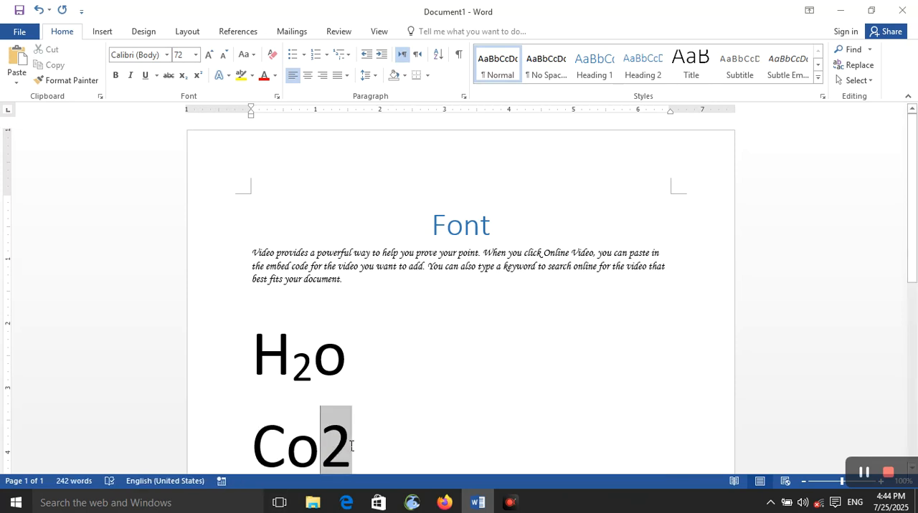
left_click(183, 76)
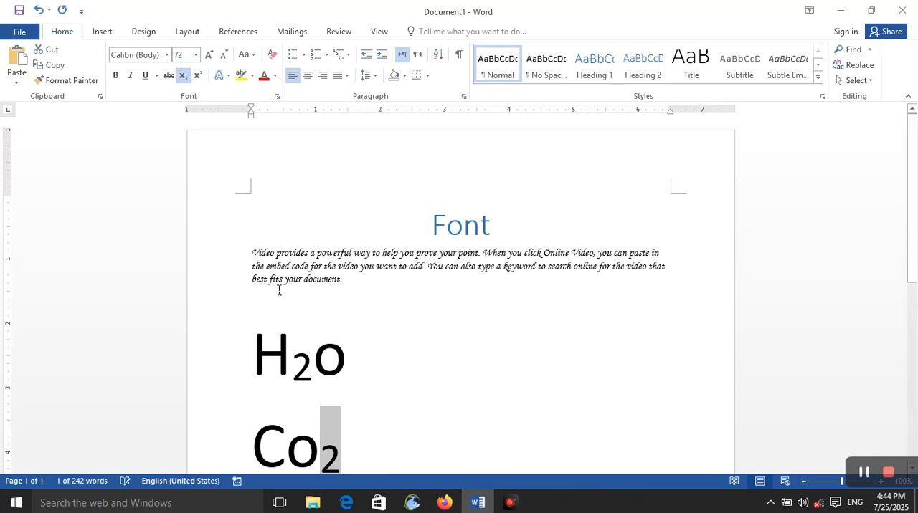
- Add a line reading "55" below the Co2 formula, before the yellow-highlighted paragraph
scroll(310, 241, "down", 5)
scroll(350, 162, "up", 5)
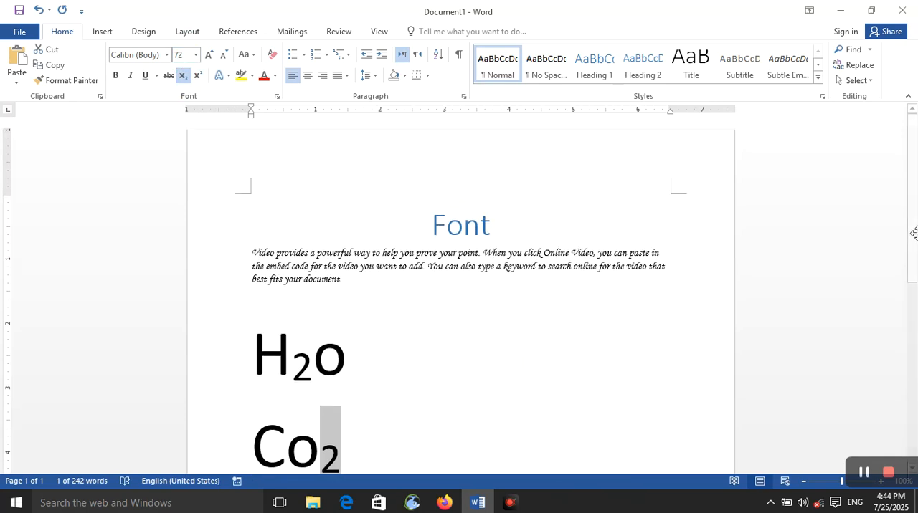
scroll(912, 237, "down", 2)
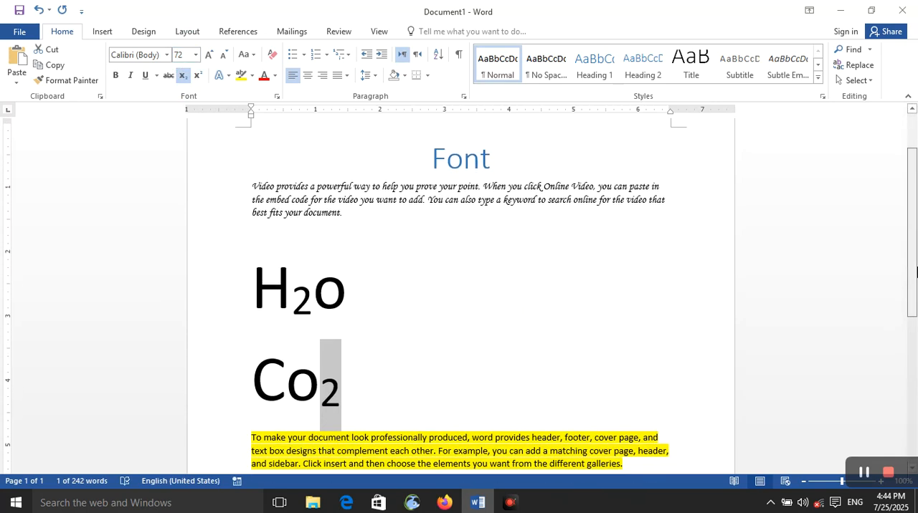
left_click(575, 315)
left_click(341, 388)
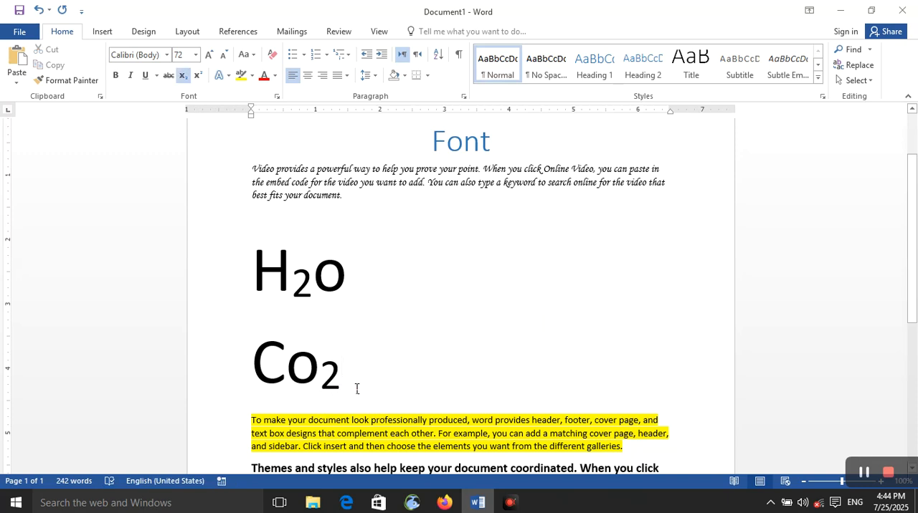
key("Return")
scroll(337, 370, "down", 8)
scroll(320, 349, "up", 8)
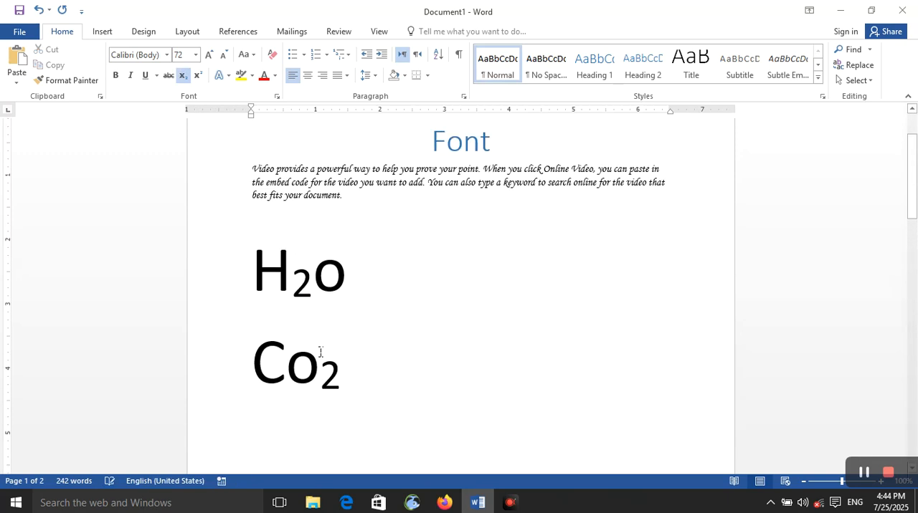
type("5")
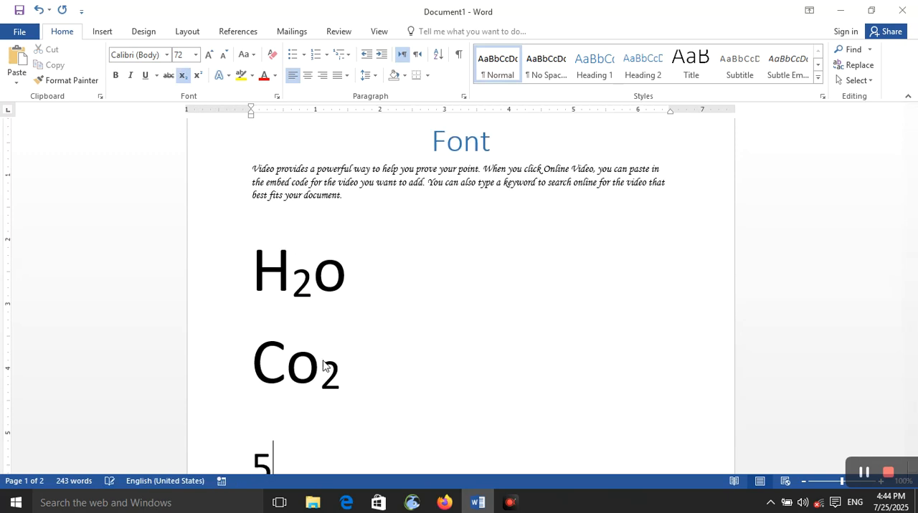
type("5")
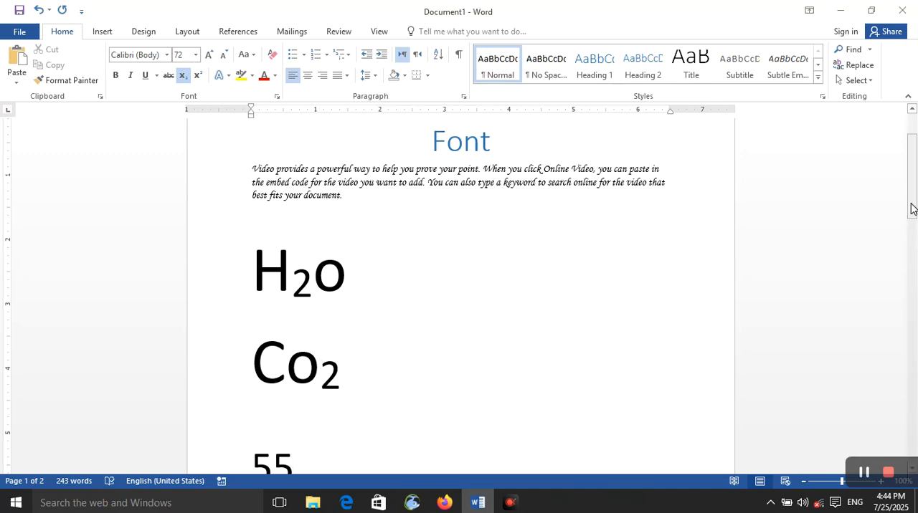
- Make the second 5 on the new line a superscript
scroll(324, 315, "down", 3)
left_click_drag(292, 294, 281, 293)
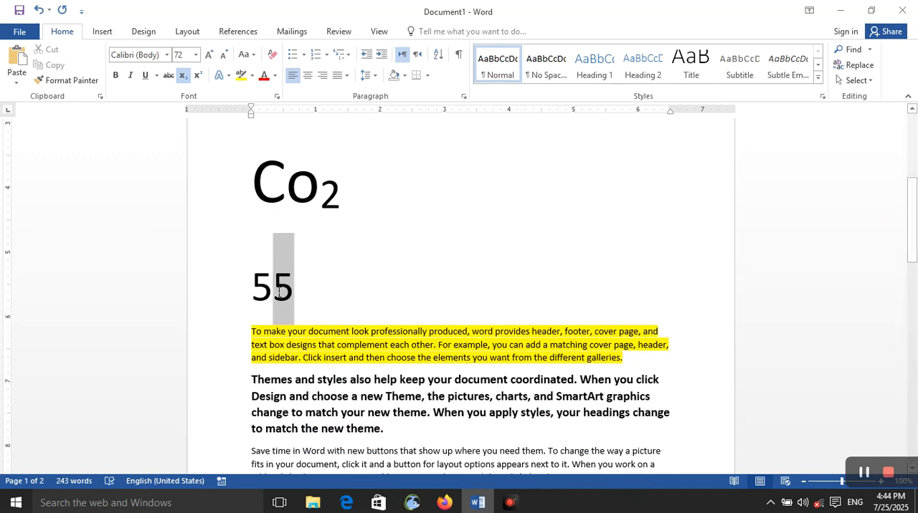
left_click(197, 75)
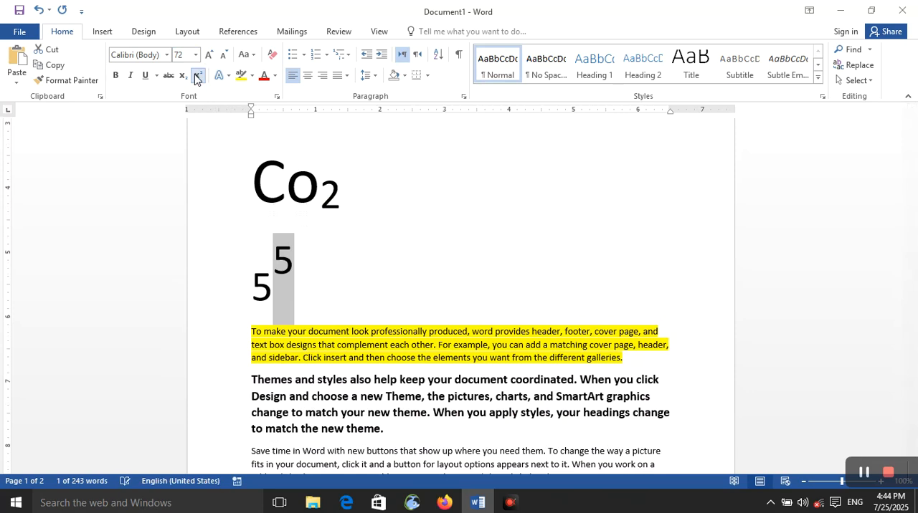
left_click(198, 75)
left_click(197, 75)
left_click(355, 282)
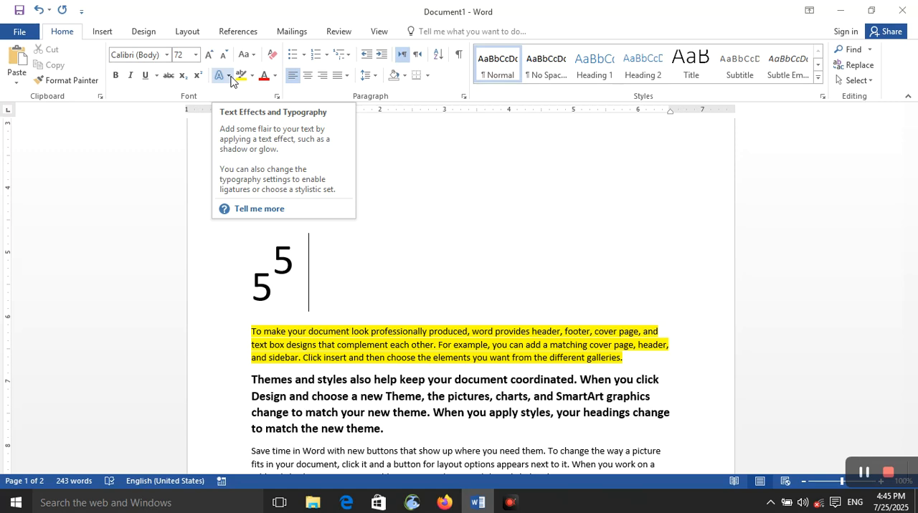
- Examine the text effects gallery and its outline colors for the bold "Themes and styles" paragraph without applying any
left_click(230, 76)
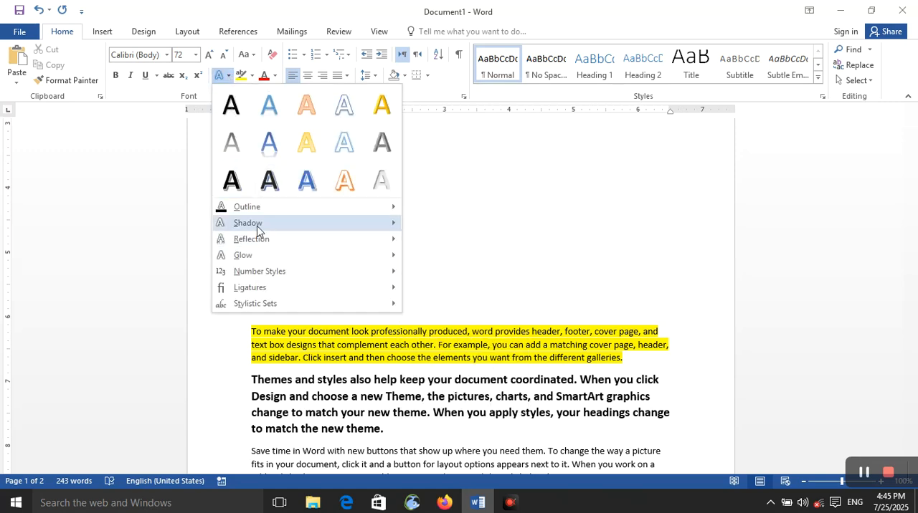
mouse_move(258, 227)
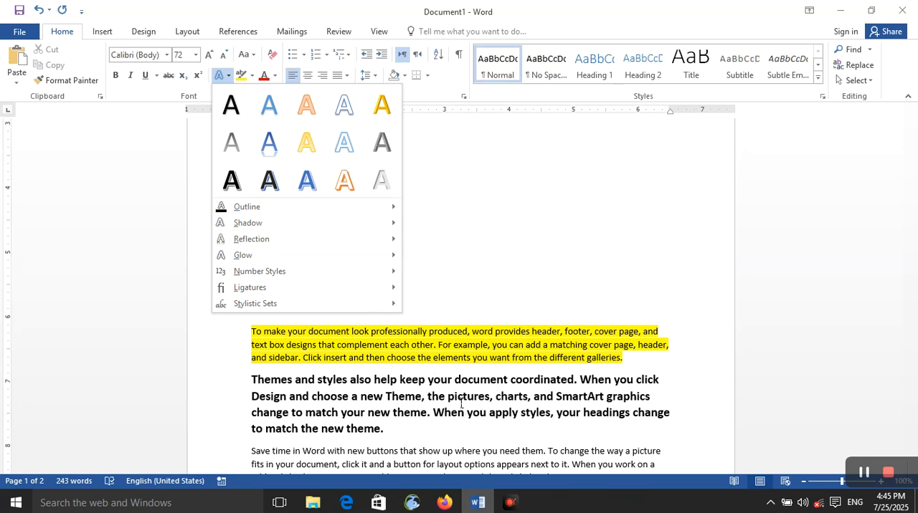
scroll(459, 398, "down", 5)
scroll(445, 344, "up", 5)
scroll(434, 373, "down", 1)
left_click(418, 349)
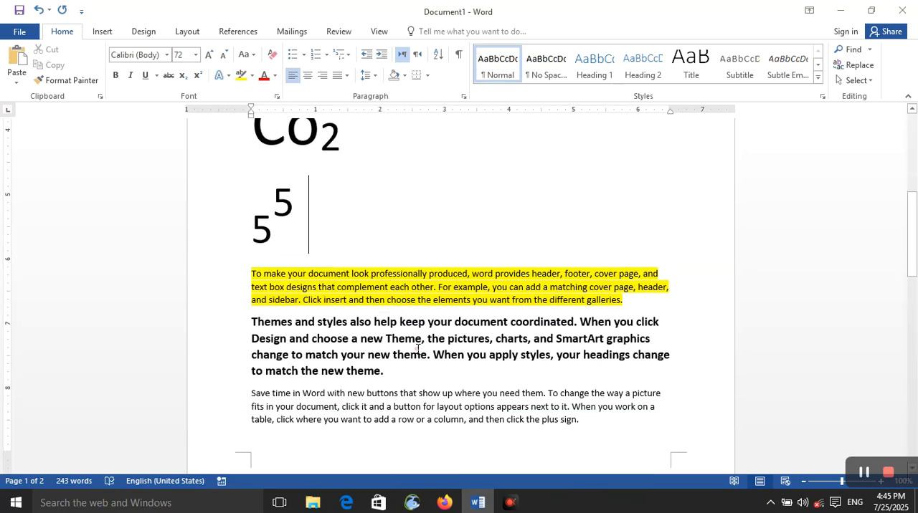
triple_click(418, 349)
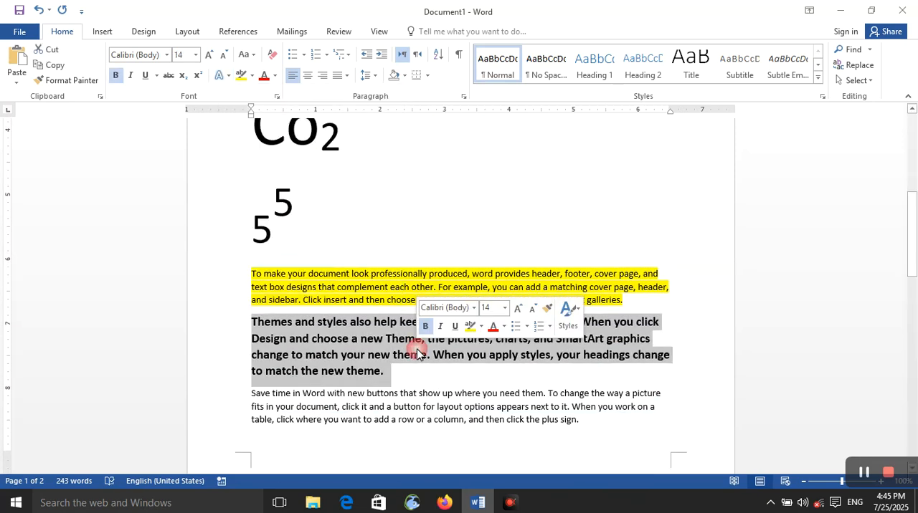
left_click(228, 76)
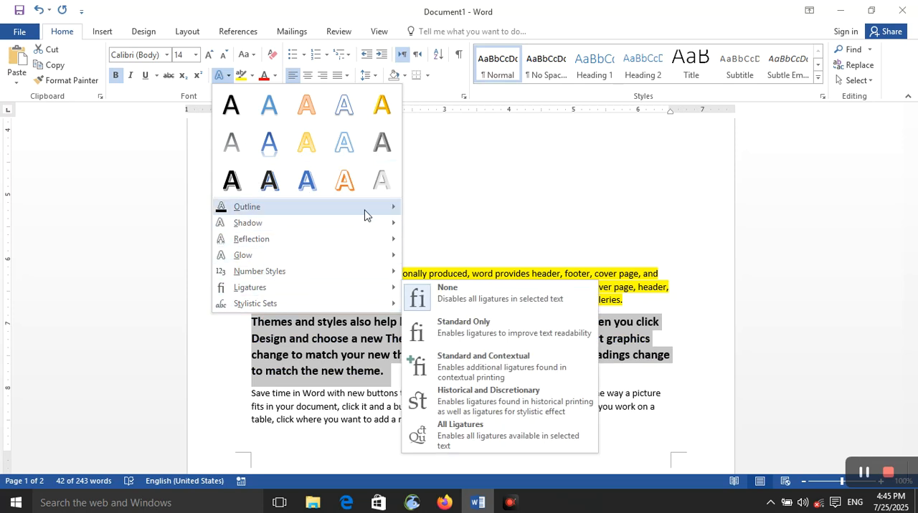
mouse_move(382, 215)
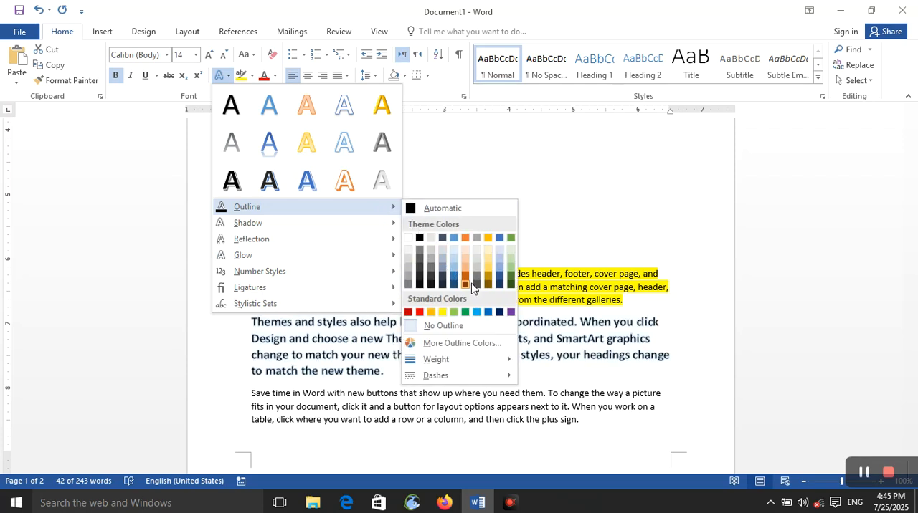
left_click(436, 166)
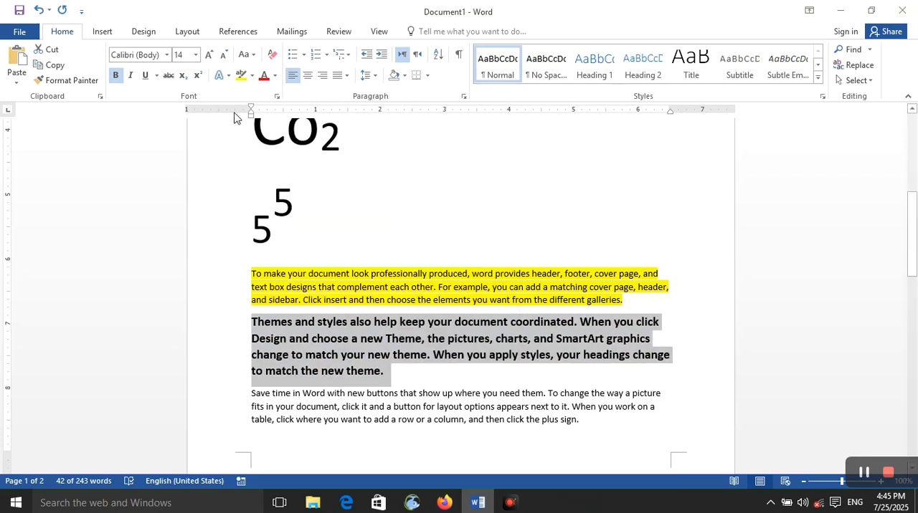
- Examine the text highlight colors available for the bold "Themes and styles" paragraph
left_click(255, 77)
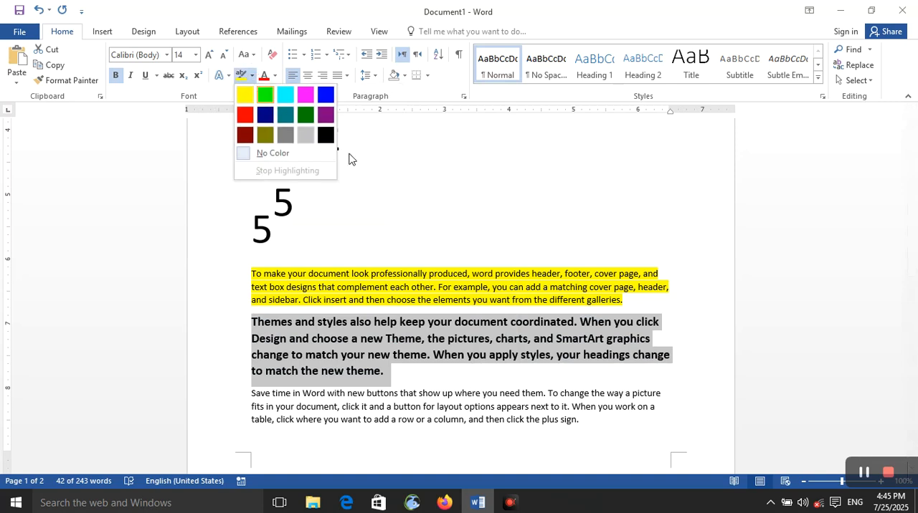
left_click(392, 177)
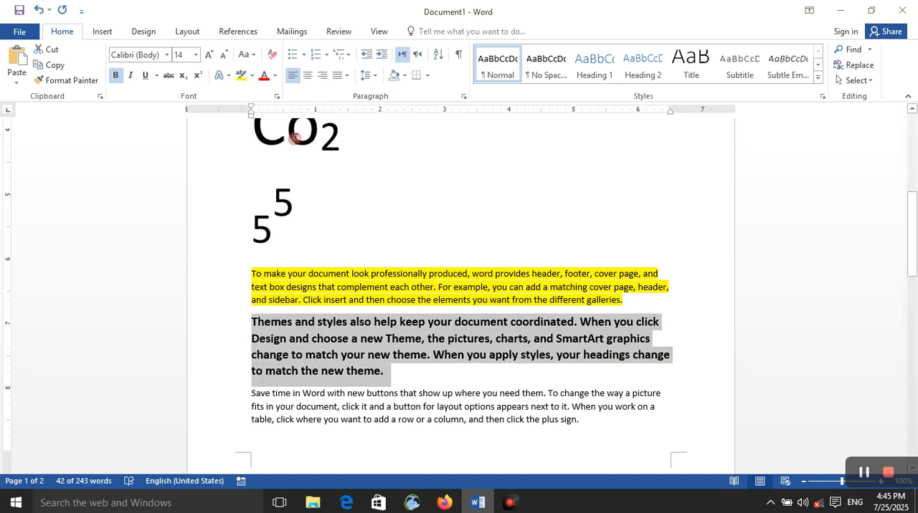
left_click(252, 75)
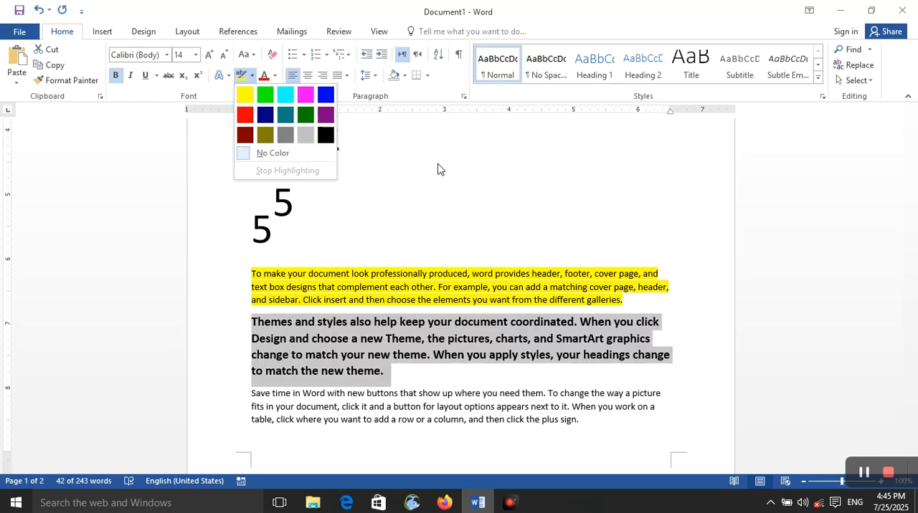
left_click(211, 75)
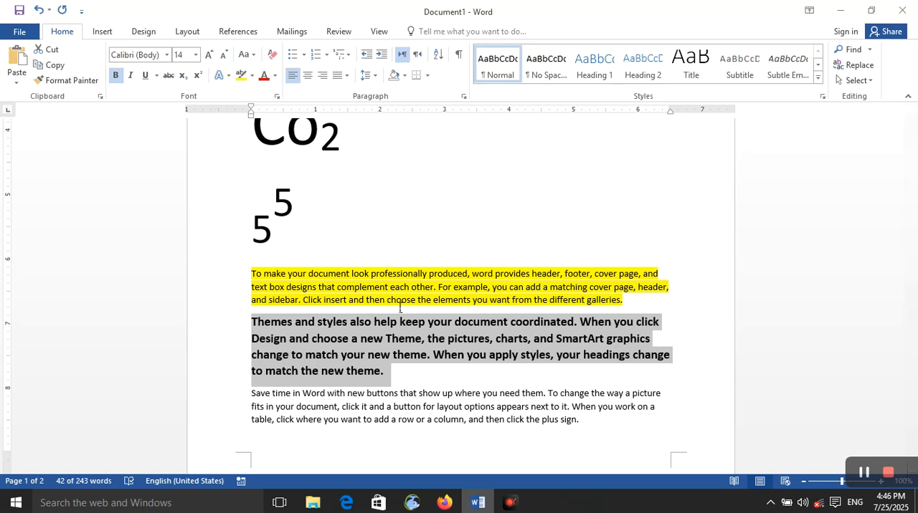
- Check how the document looks in the print preview, and return to editing
left_click(19, 32)
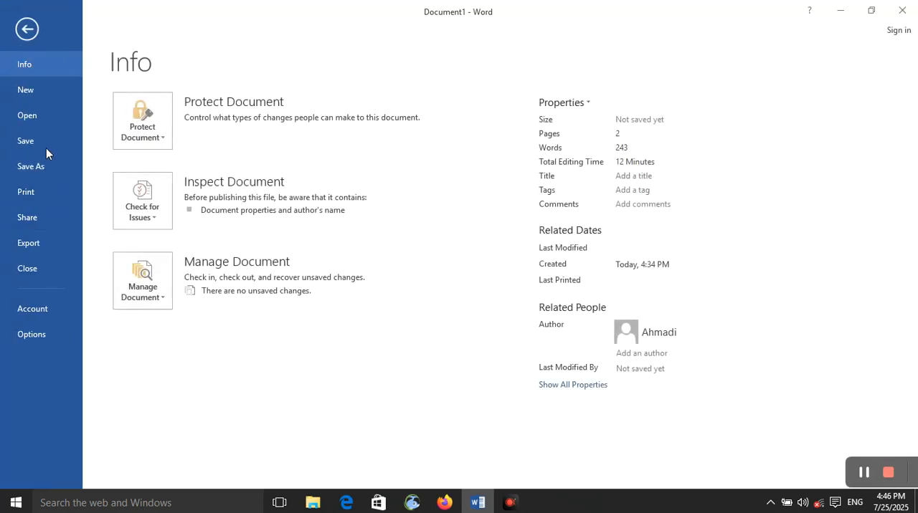
left_click(58, 193)
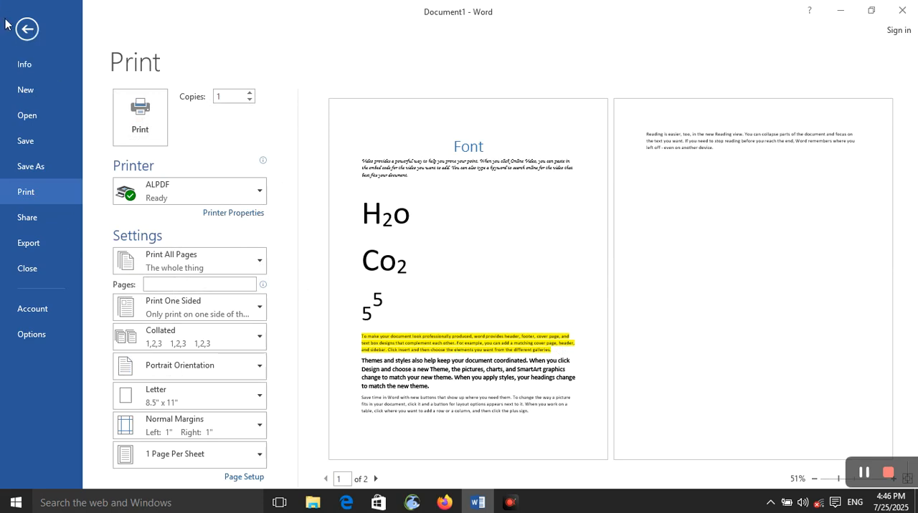
left_click(26, 29)
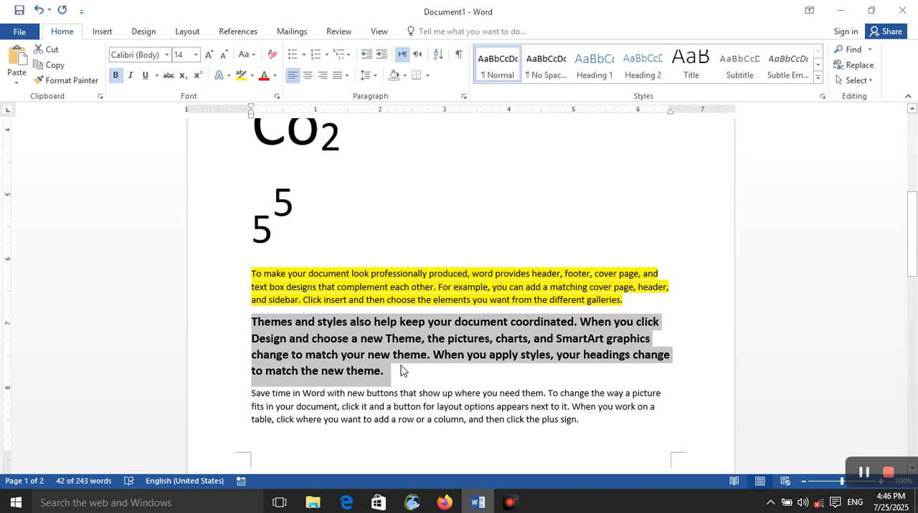
- Preview a gray text highlight on the bold "Themes and styles" paragraph
left_click_drag(392, 375, 262, 314)
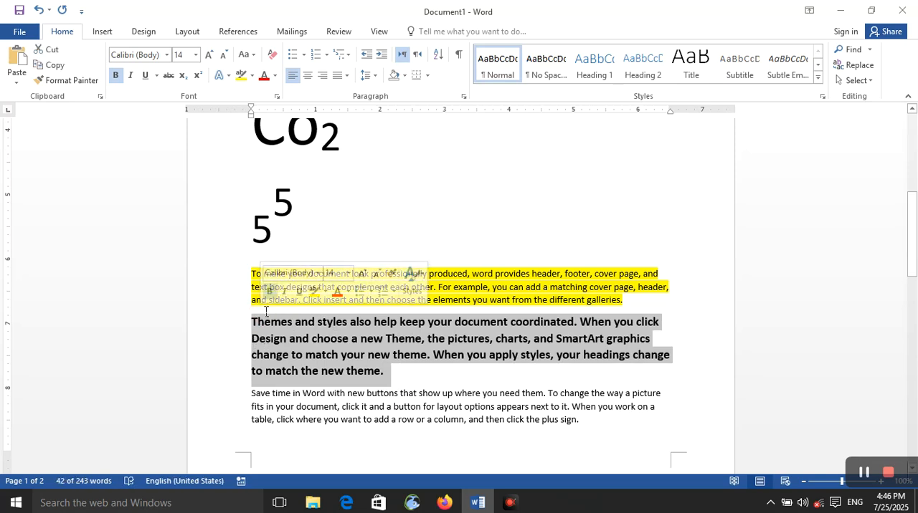
left_click(251, 76)
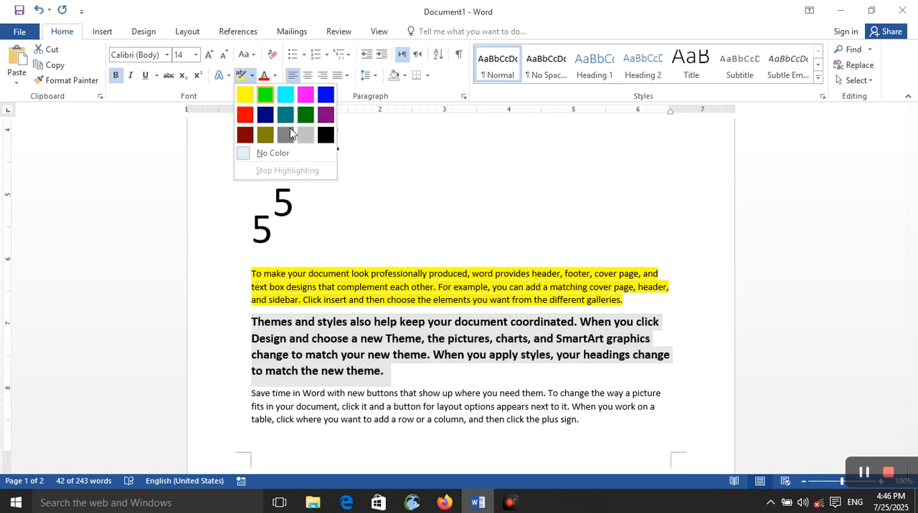
left_click(290, 133)
- Set the font color of the bold "Themes and styles" paragraph to a light orange from the extended standard colors
left_click(276, 76)
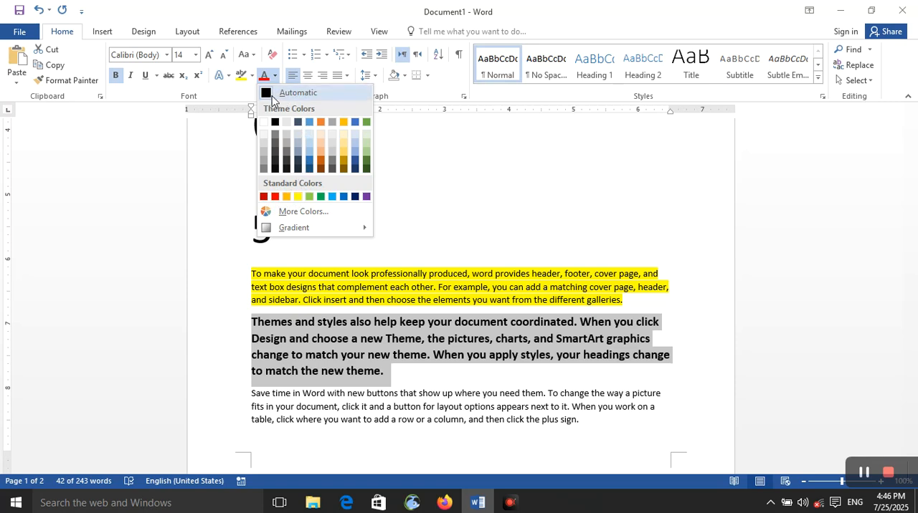
left_click(287, 212)
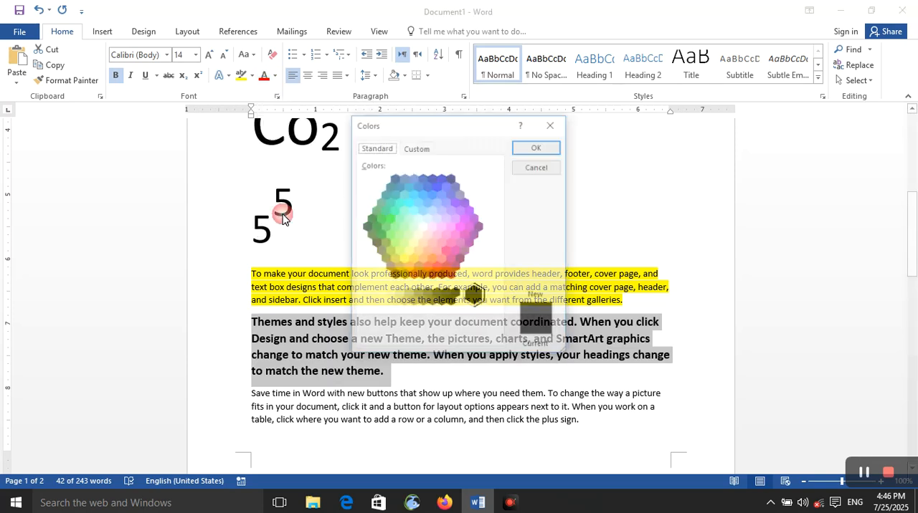
left_click(434, 249)
left_click(420, 215)
left_click(439, 230)
left_click(423, 243)
left_click(435, 228)
left_click(418, 250)
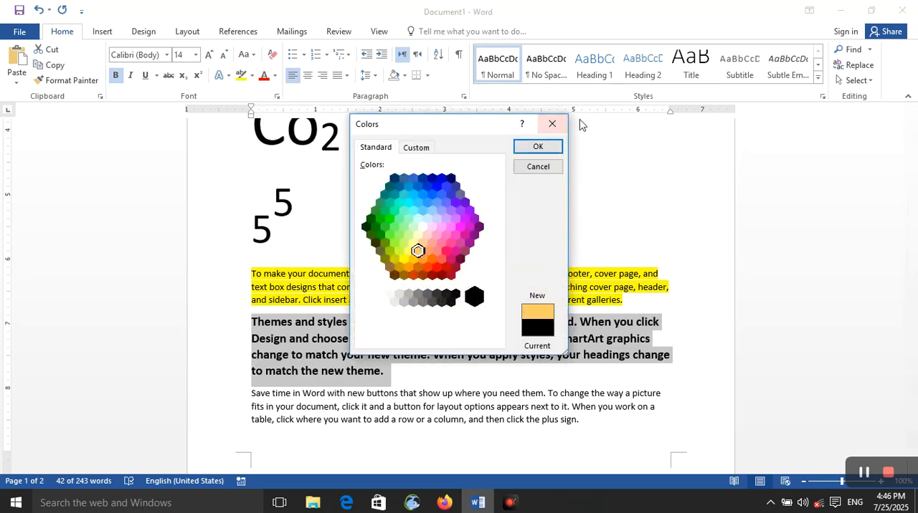
left_click(550, 148)
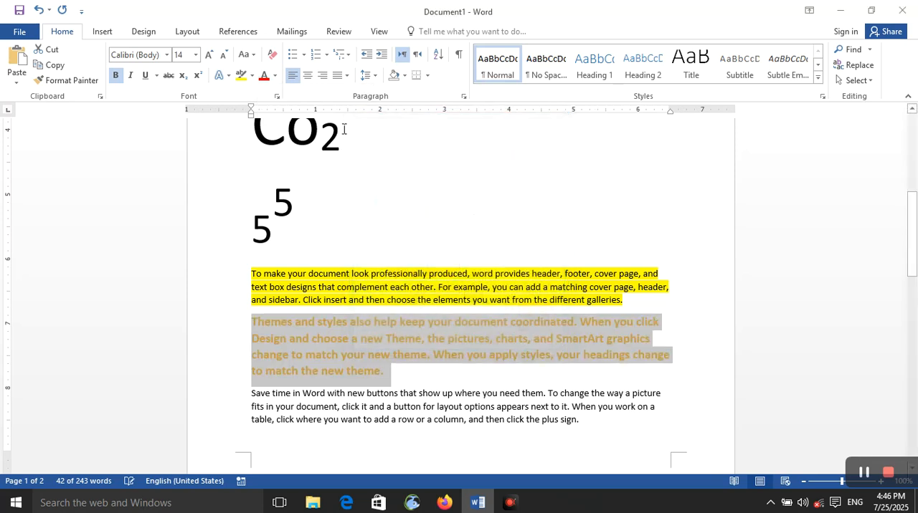
- Examine the light and dark gradient variations offered for the orange paragraph's font color
left_click(275, 76)
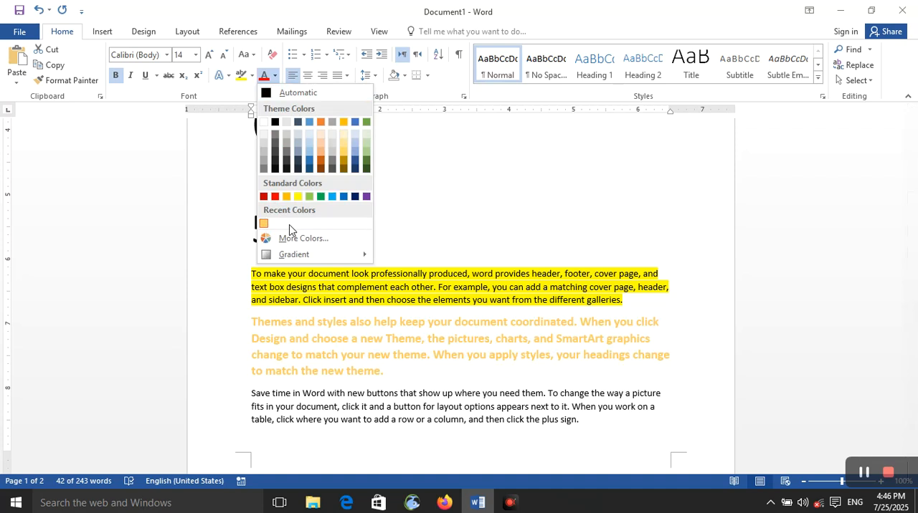
left_click(296, 254)
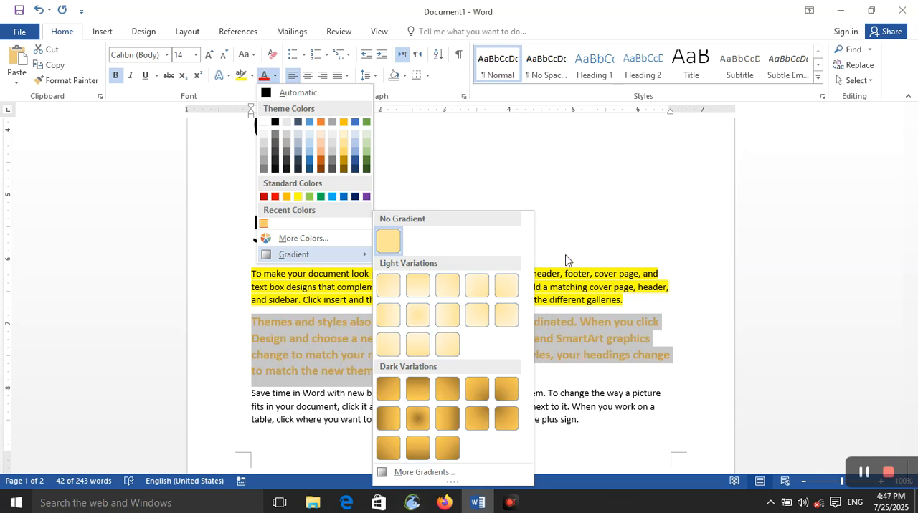
left_click(571, 204)
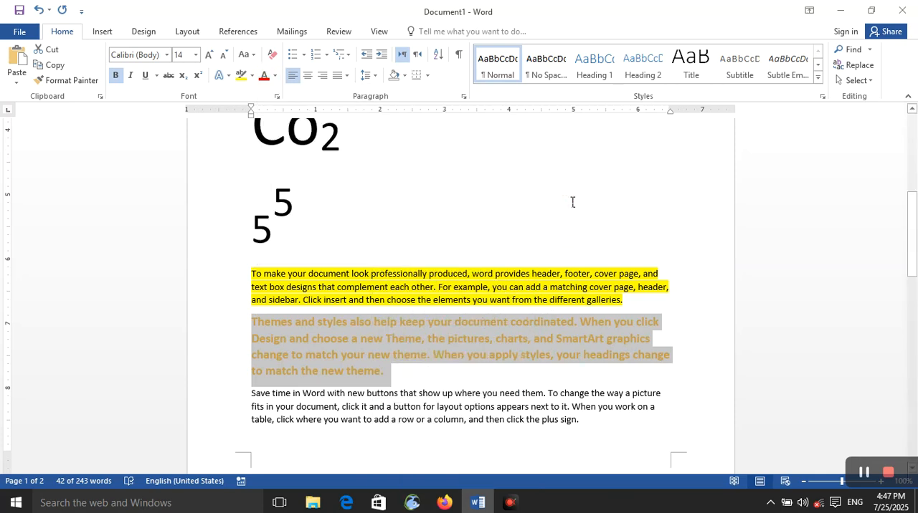
- Open the Font dialog for the orange "Themes and styles" paragraph, try Agency FB as the Latin font, and restore +Body
left_click(276, 98)
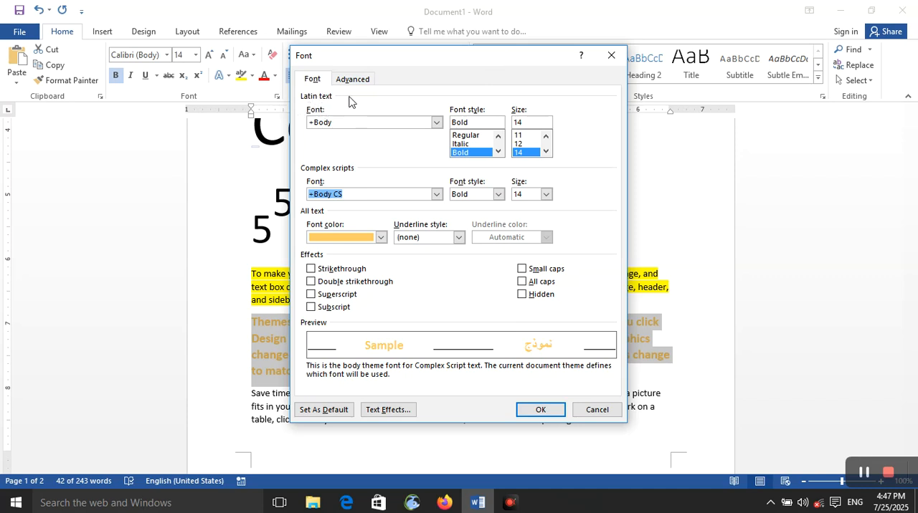
left_click(435, 125)
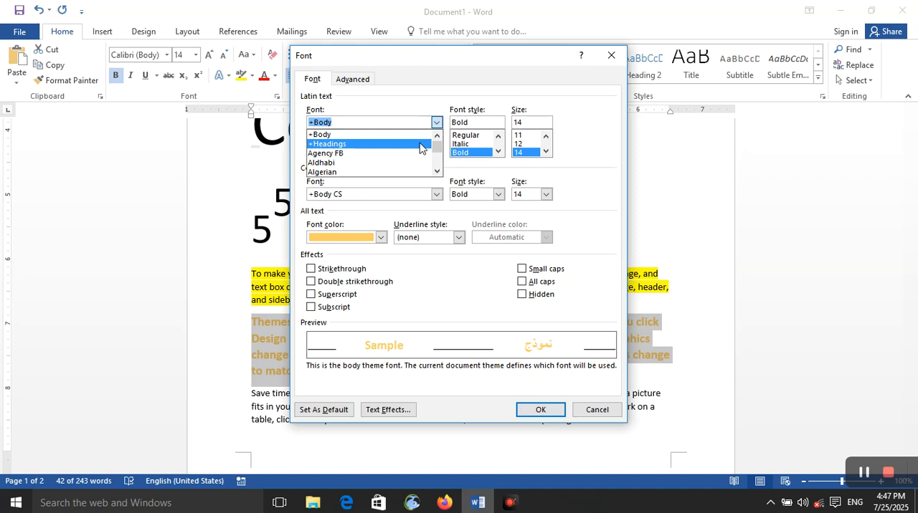
scroll(412, 161, "down", 5)
scroll(404, 171, "up", 5)
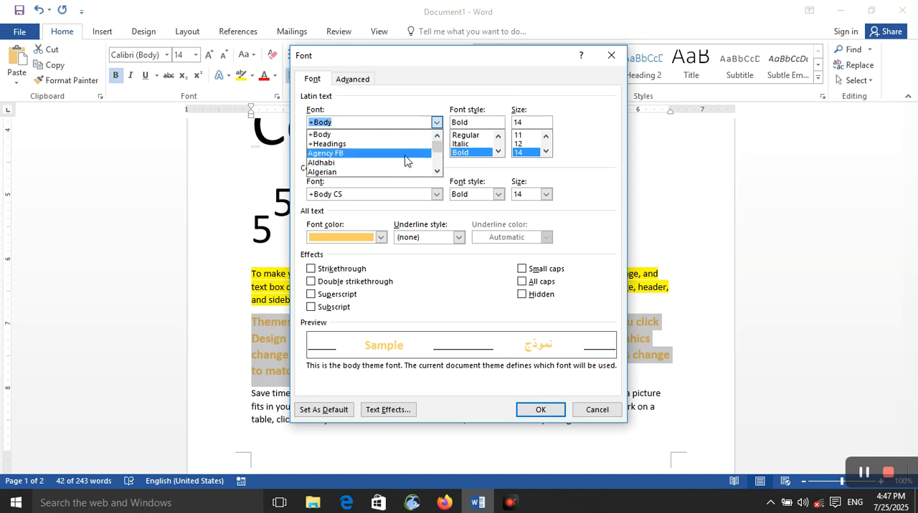
left_click(405, 154)
left_click(436, 122)
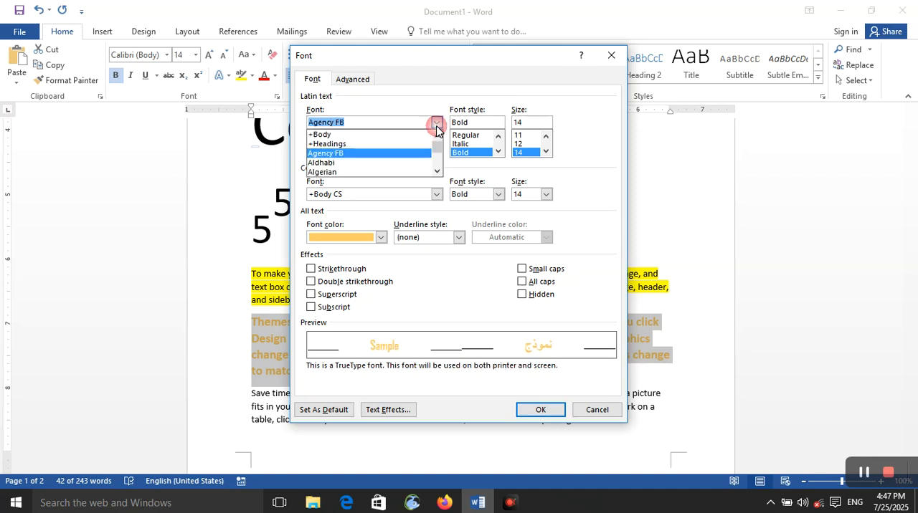
left_click(425, 134)
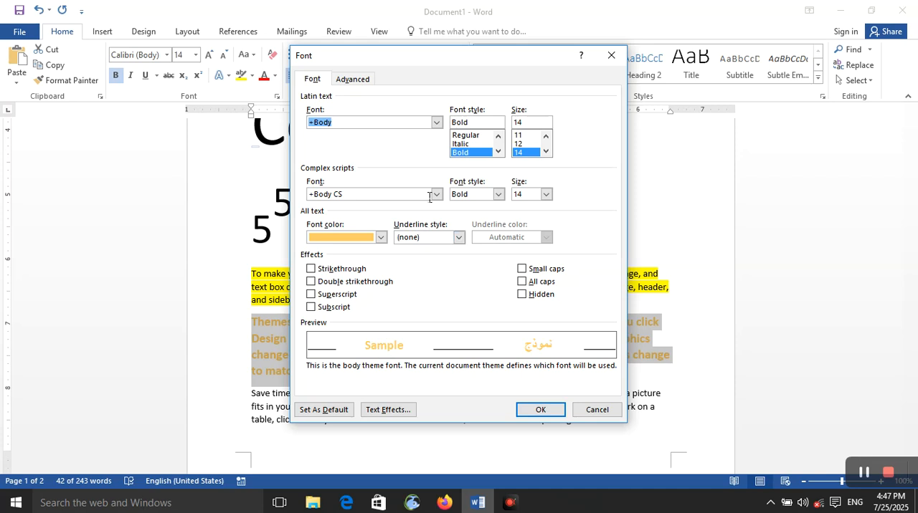
- Set the Latin text font of the "Themes and styles" paragraph to Copperplate Gothic Bold
left_click(436, 122)
scroll(399, 166, "down", 4)
scroll(399, 166, "down", 5)
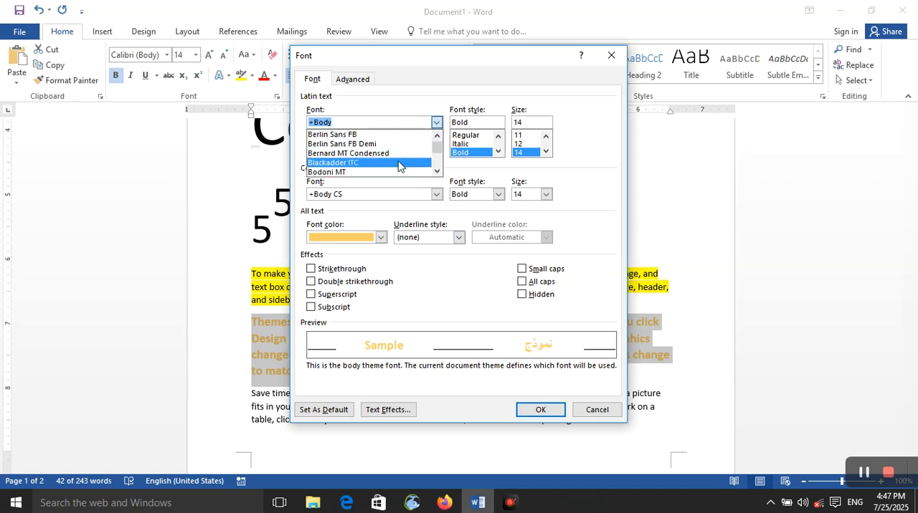
left_click(391, 156)
left_click(436, 122)
scroll(395, 164, "down", 7)
left_click(396, 163)
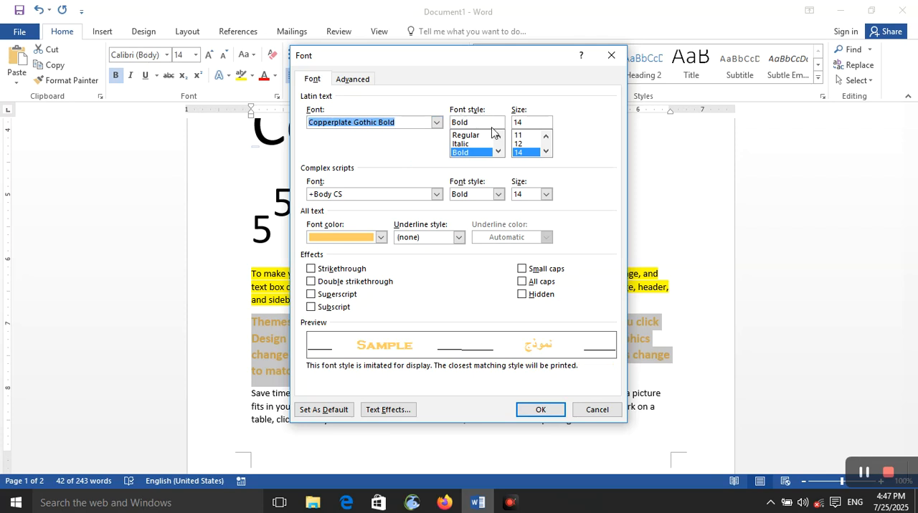
- Compare the Regular, Italic and Bold font styles in the preview, and set the font color to the dark blue-gray theme color
left_click(477, 136)
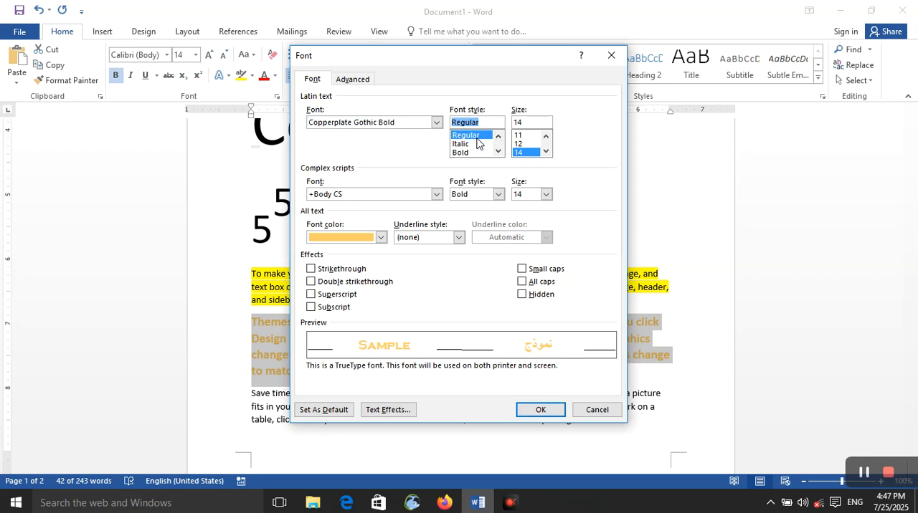
left_click(477, 146)
left_click(476, 154)
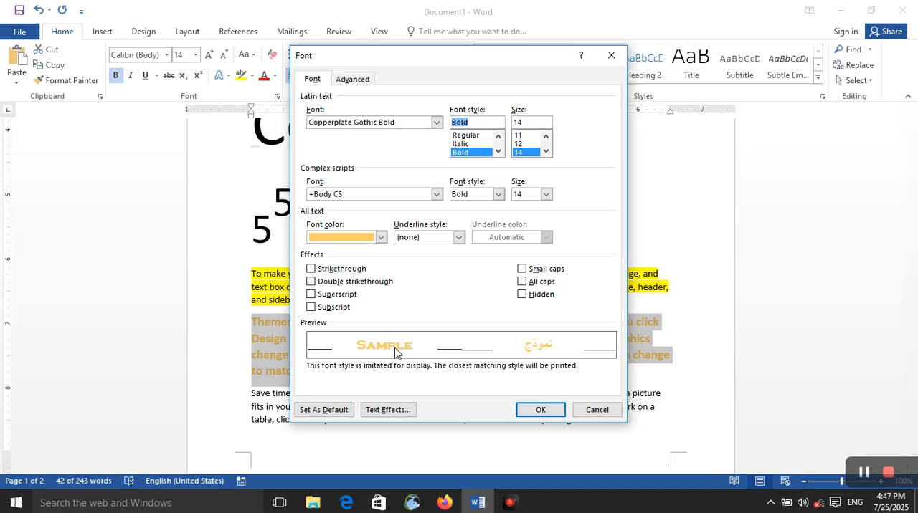
left_click(380, 238)
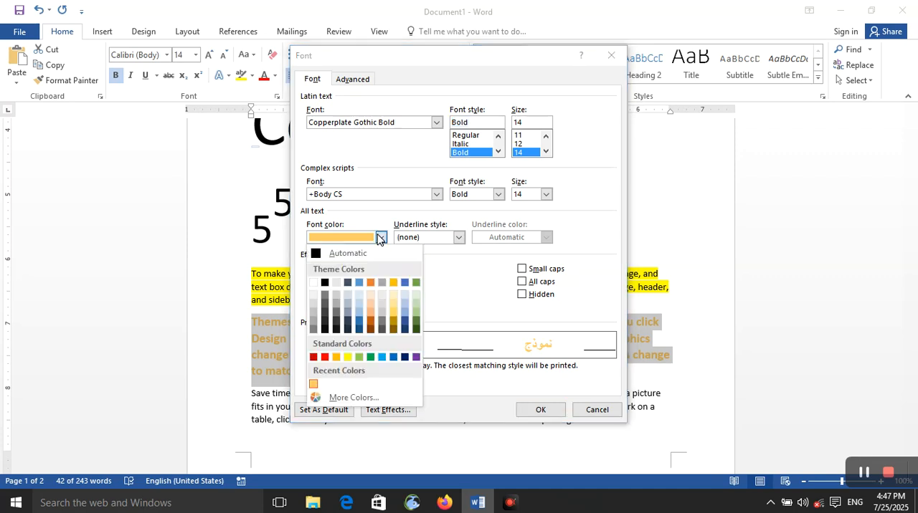
left_click(348, 283)
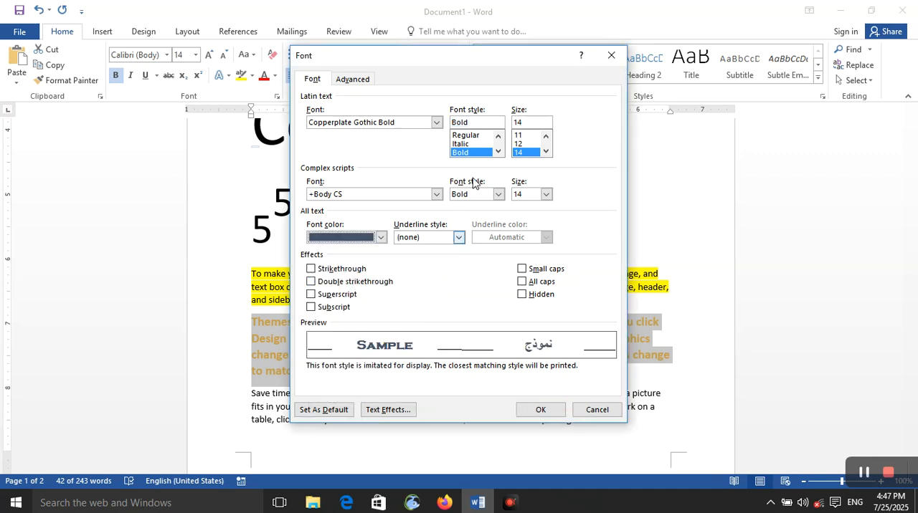
- Set the Latin font style to Italic and apply the font settings to the paragraph
left_click(469, 144)
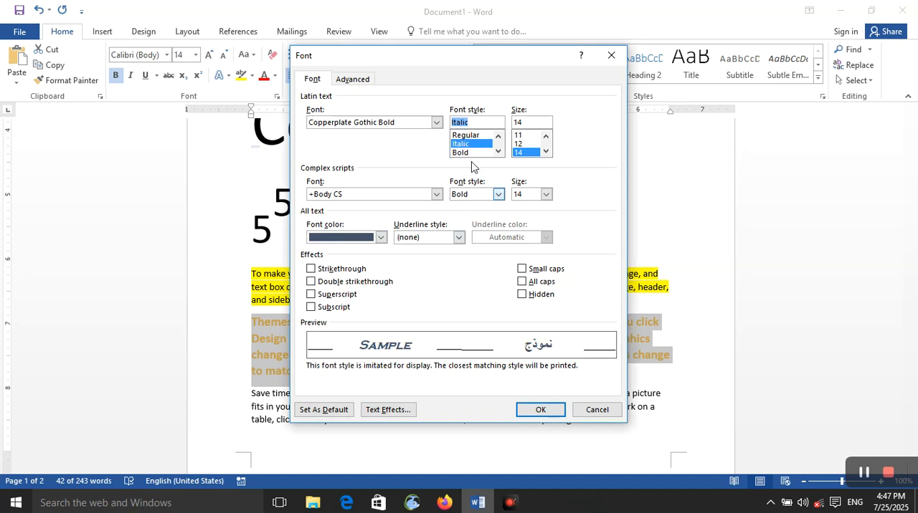
left_click(468, 136)
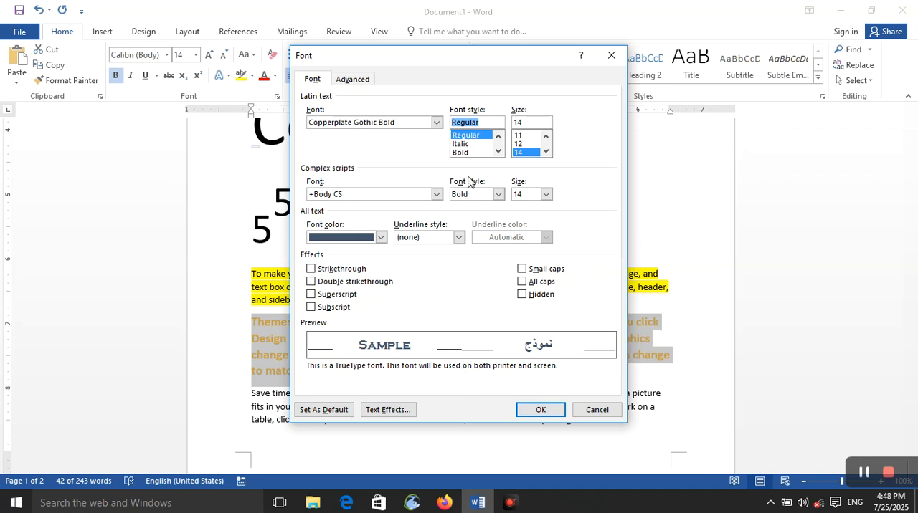
left_click(482, 151)
left_click(539, 409)
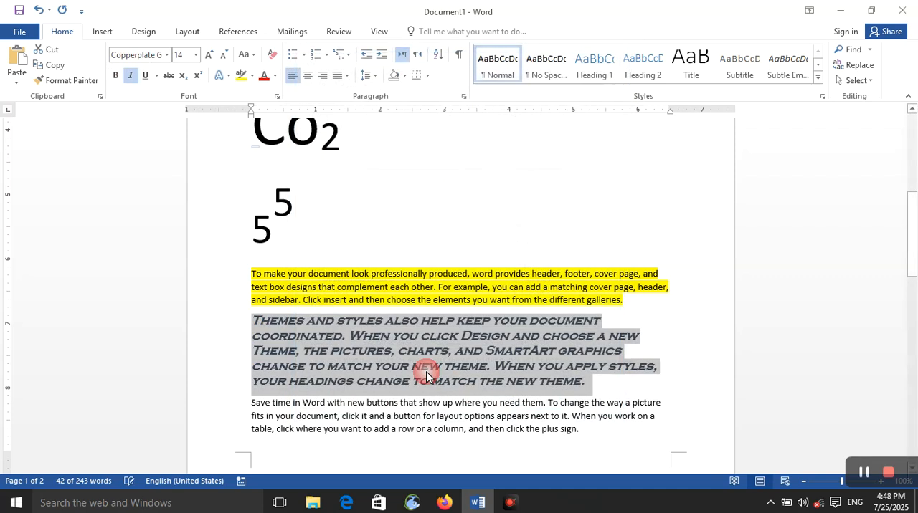
- Reopen the paragraph's font settings, browse the available font sizes, and set the Latin text font to +Headings
left_click(276, 97)
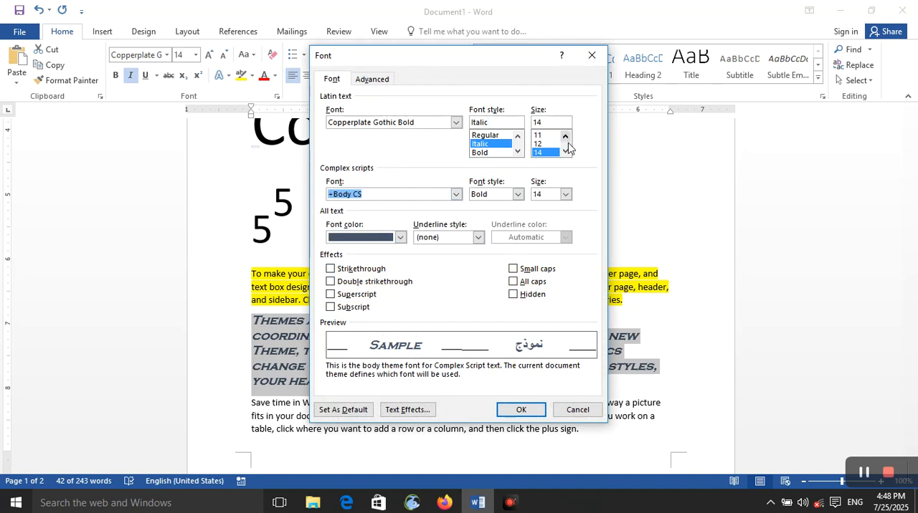
scroll(556, 148, "down", 4)
scroll(552, 150, "up", 1)
scroll(547, 149, "down", 5)
left_click(456, 123)
scroll(419, 144, "up", 15)
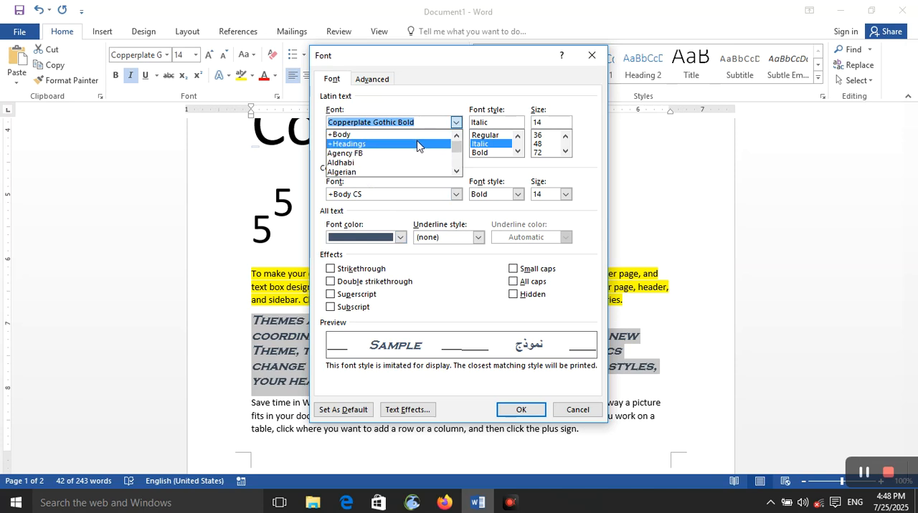
left_click(417, 144)
- Keep the complex scripts font at +Body CS, set its style to Bold Italic, and apply the font settings
left_click(456, 194)
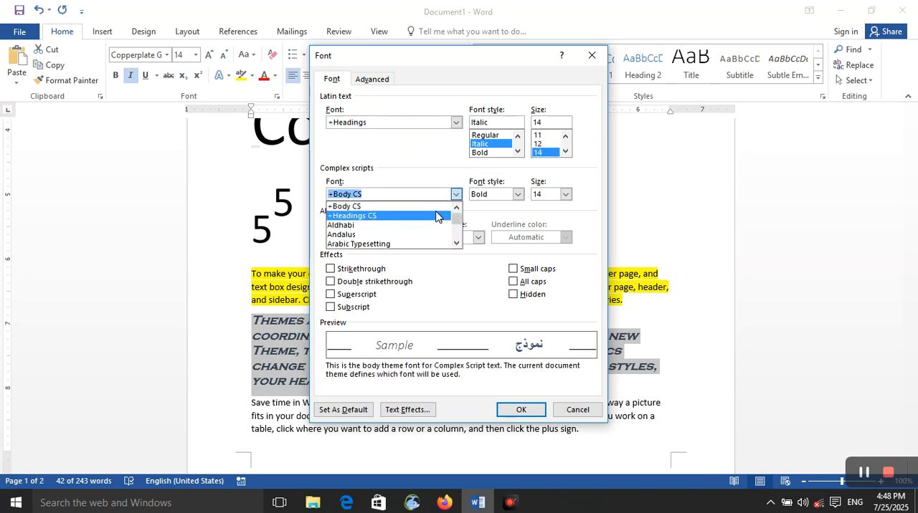
left_click(435, 204)
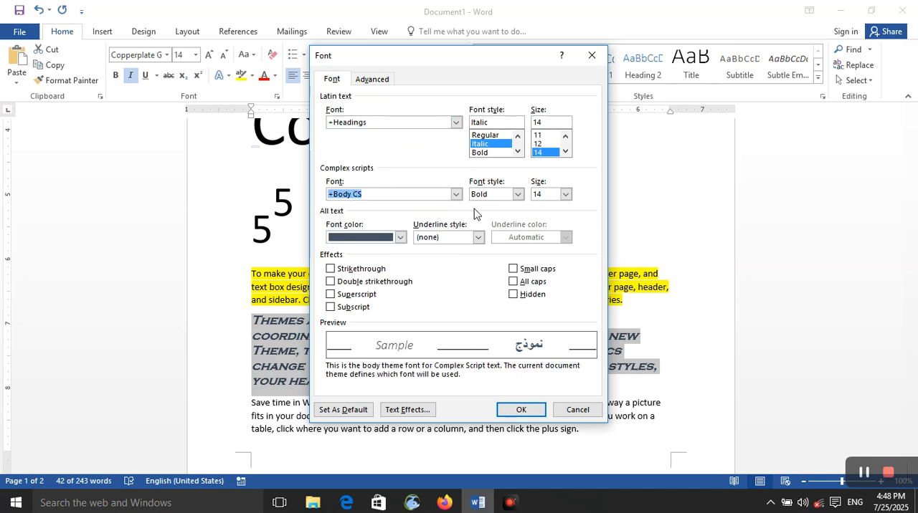
left_click(517, 194)
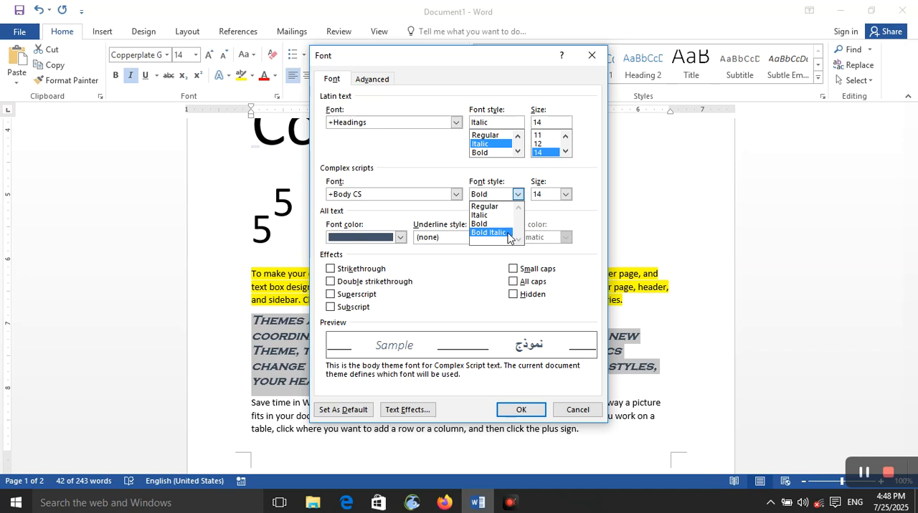
left_click(507, 233)
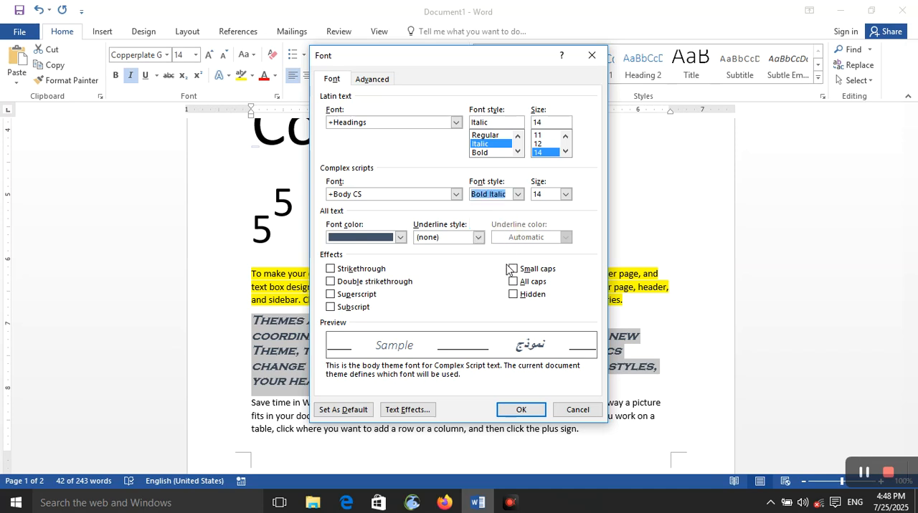
left_click(501, 412)
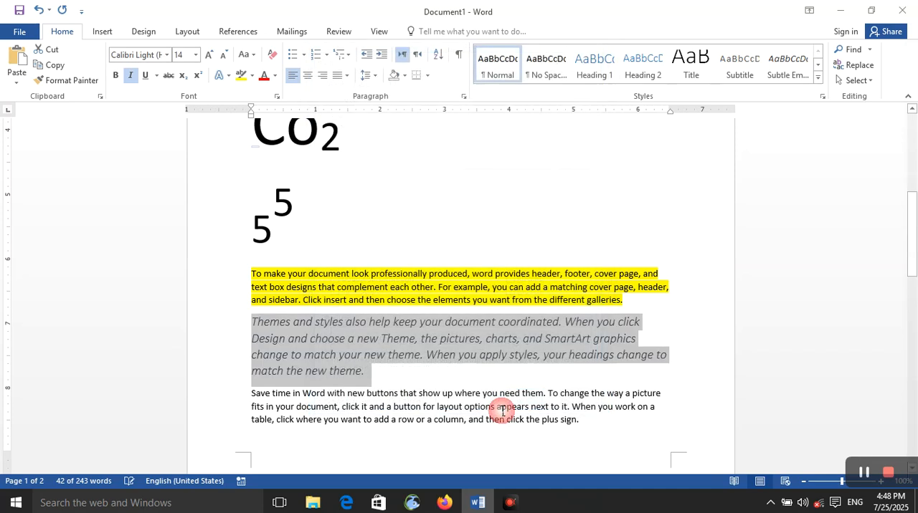
- Reselect the "Themes and styles" paragraph, compare complex scripts font styles in the Font dialog, and set the style to Regular
left_click(357, 371)
left_click_drag(358, 371, 250, 322)
left_click(277, 97)
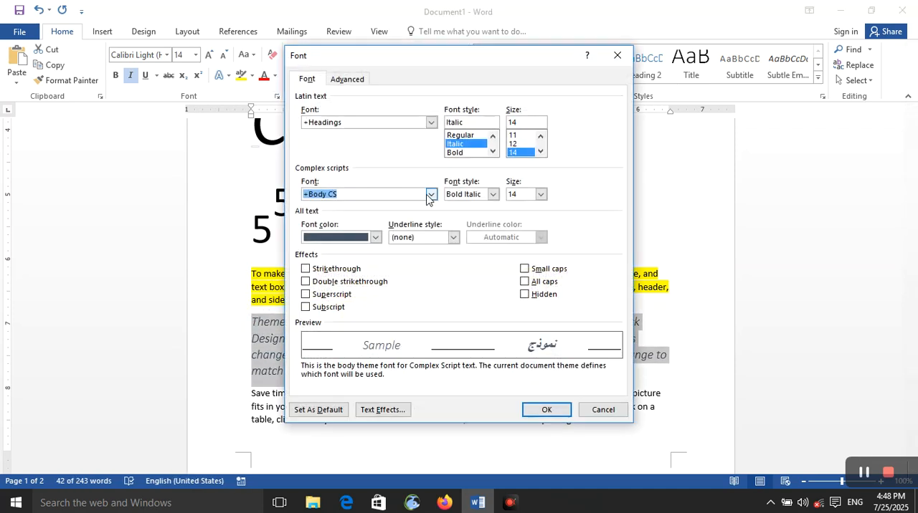
left_click(492, 197)
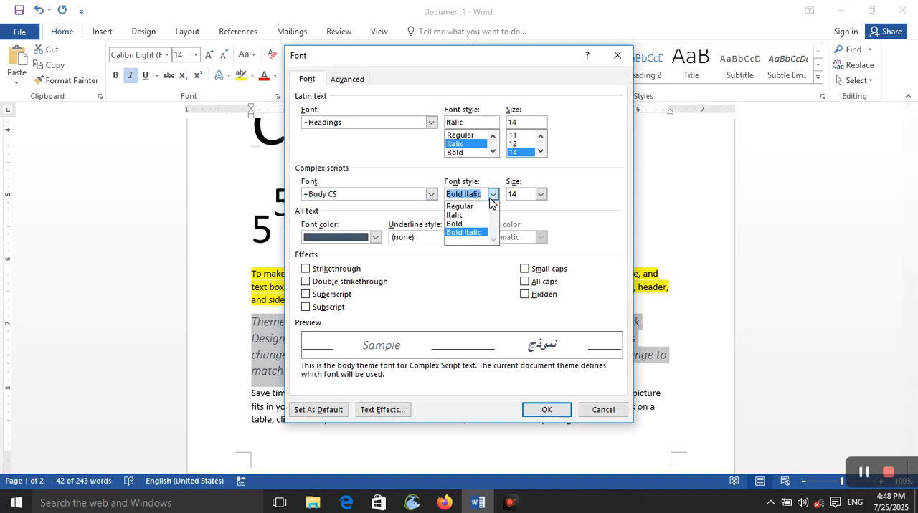
left_click(482, 234)
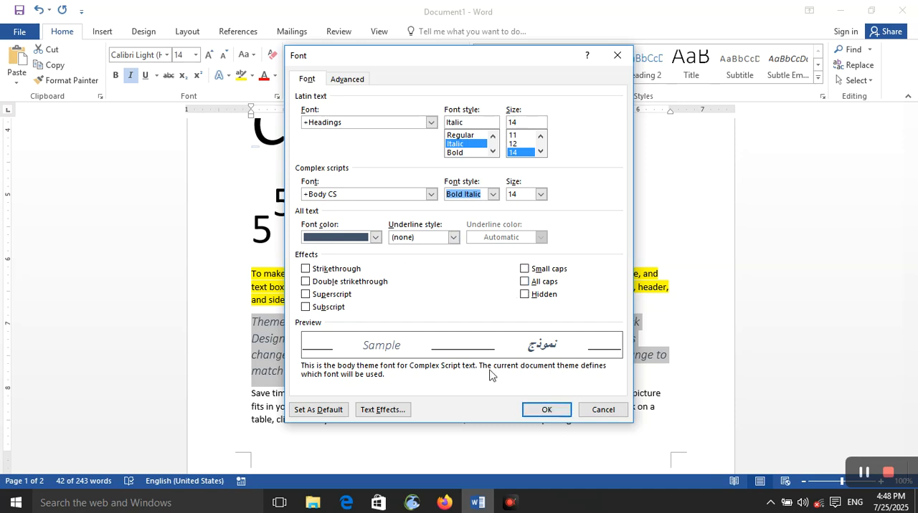
left_click(489, 199)
left_click(479, 225)
left_click(493, 194)
left_click(479, 205)
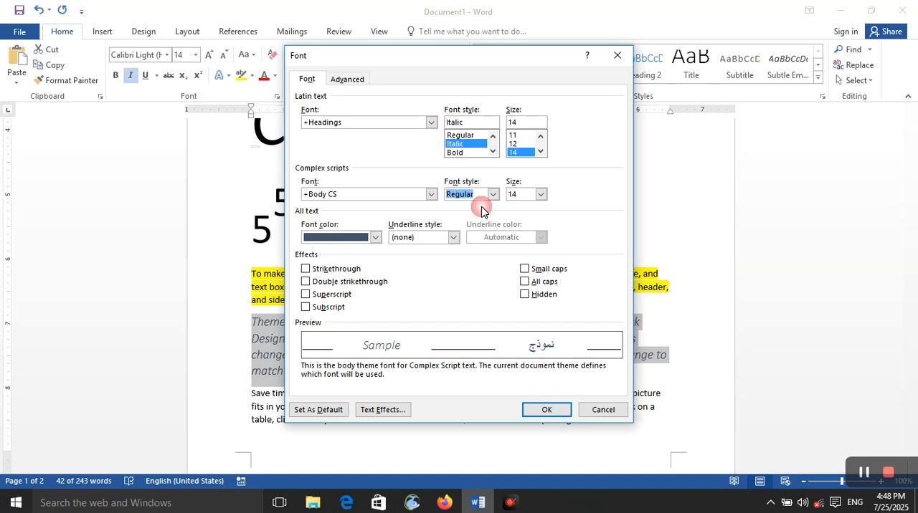
- Try size 11 for the complex scripts text, and set it back to 14
left_click(492, 194)
left_click(541, 194)
left_click(541, 195)
left_click(525, 224)
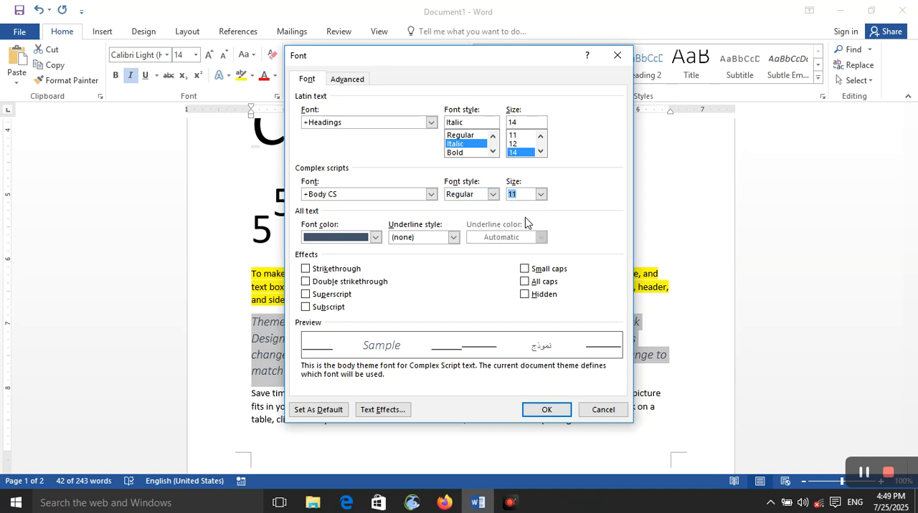
left_click(540, 194)
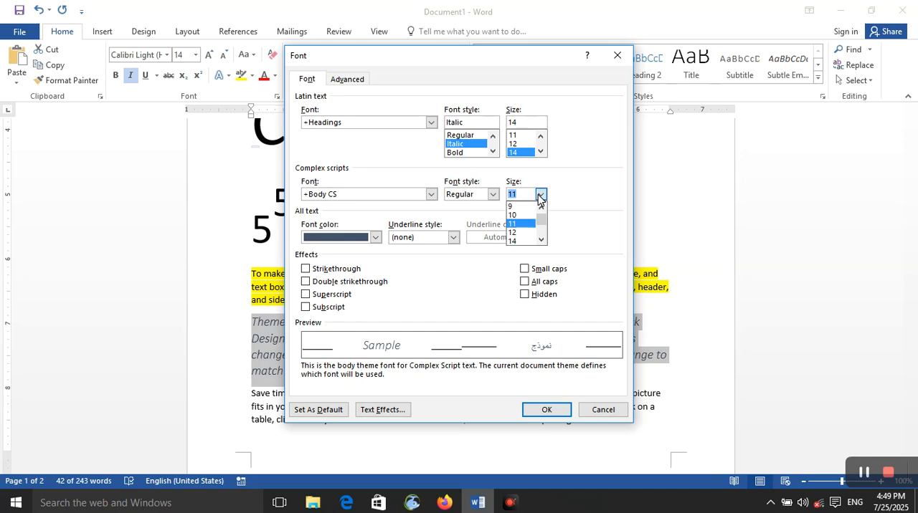
left_click(527, 242)
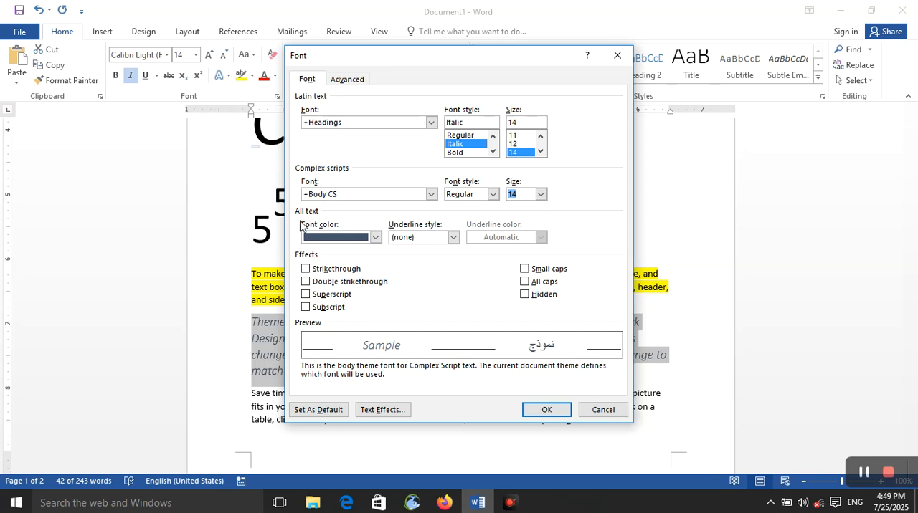
- Try orange and purple as the paragraph's font color in the Font dialog, and set it to standard red
left_click(356, 237)
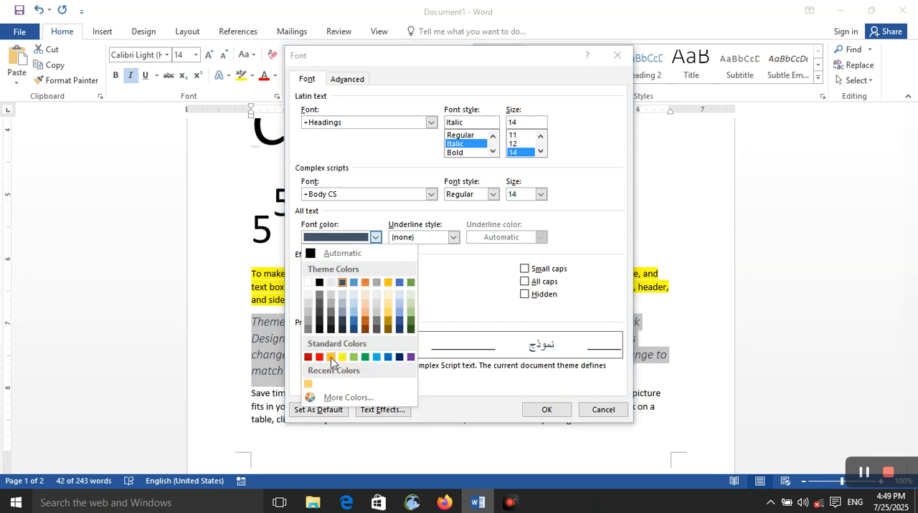
left_click(330, 357)
left_click(374, 237)
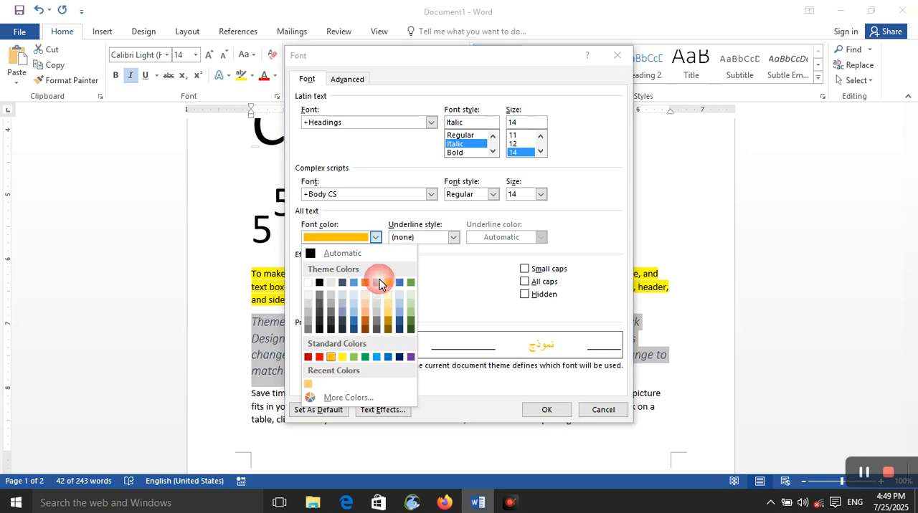
left_click(416, 361)
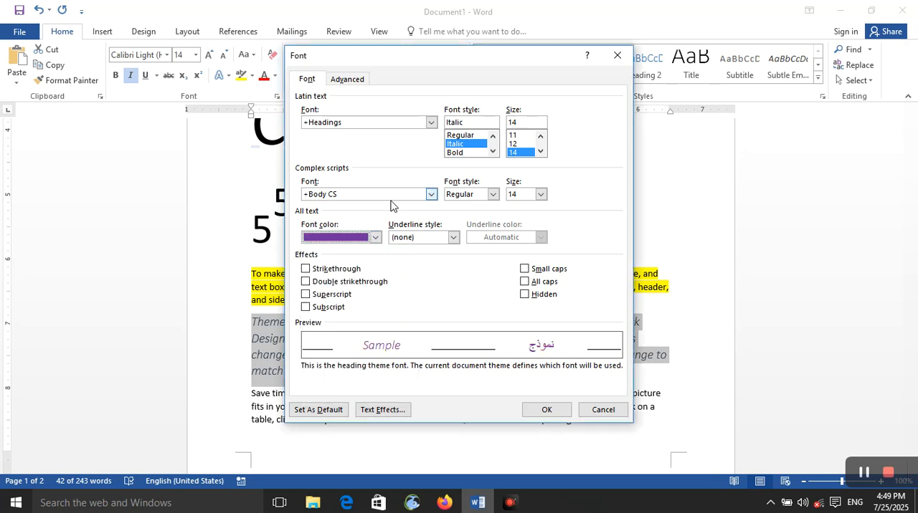
left_click(375, 237)
left_click(320, 356)
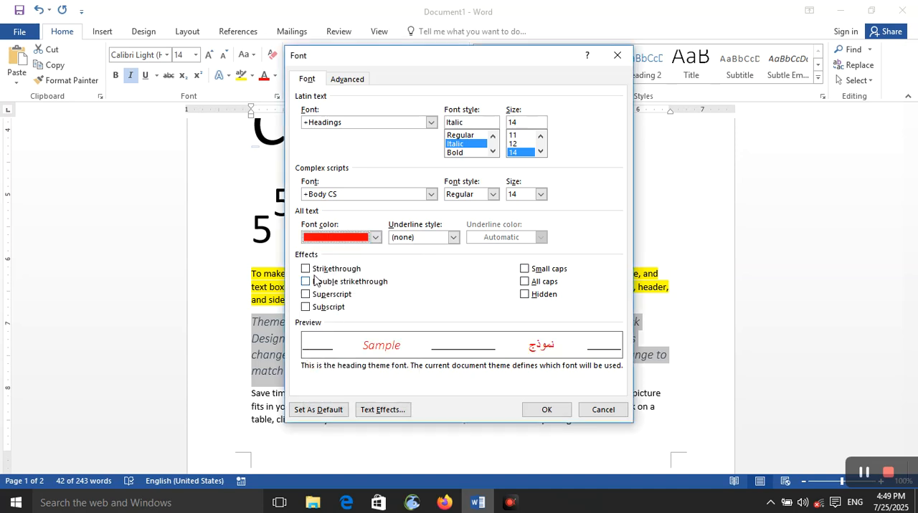
- Look through the underline styles without choosing one, and apply the font settings to the paragraph
left_click(433, 238)
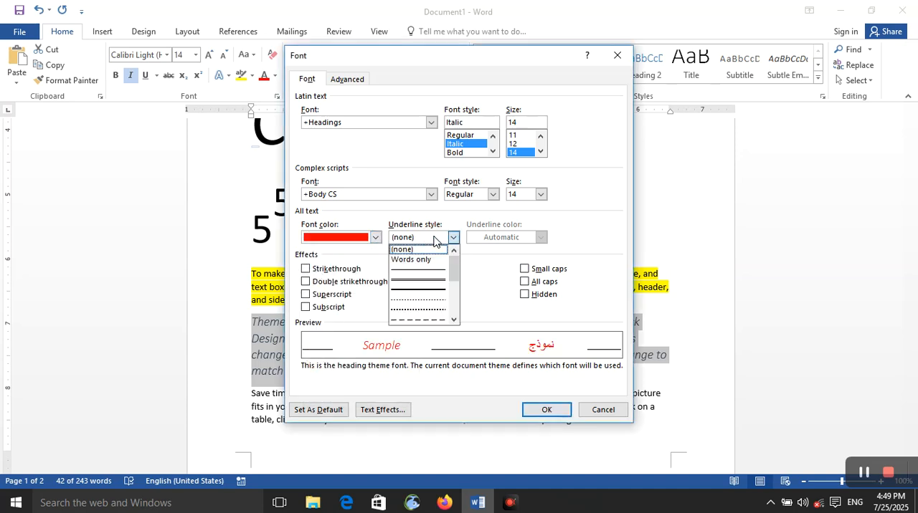
scroll(428, 308, "down", 2)
scroll(428, 308, "up", 2)
scroll(427, 305, "down", 2)
scroll(423, 295, "up", 2)
scroll(420, 296, "up", 1)
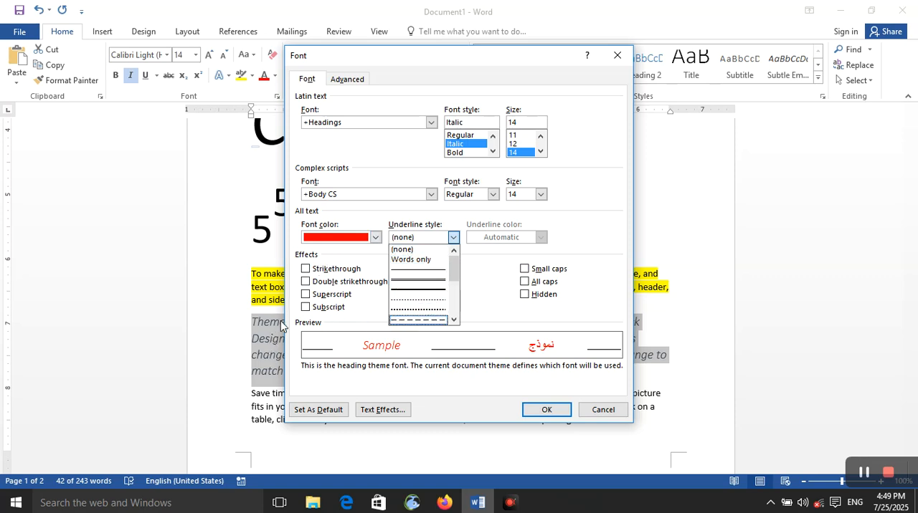
left_click(546, 409)
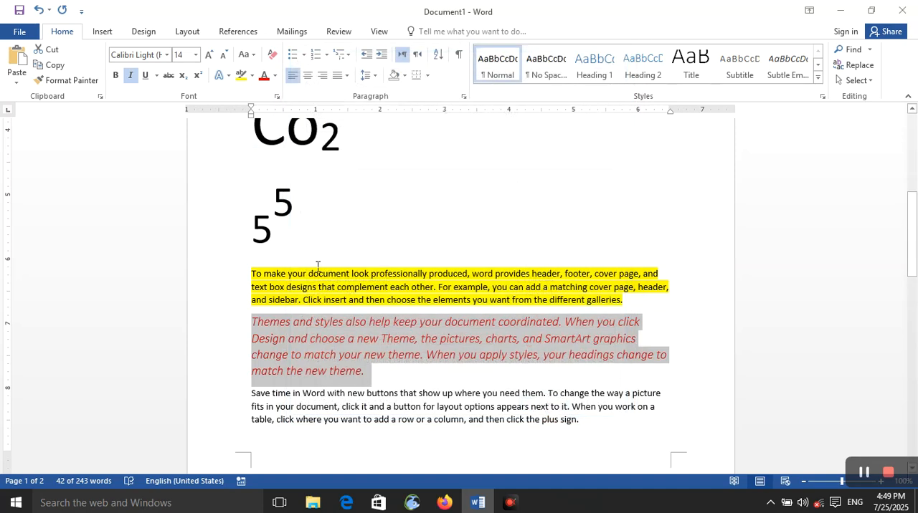
- Try underlining the red "Themes and styles" paragraph, and toggle its italic formatting until it is off
left_click(146, 78)
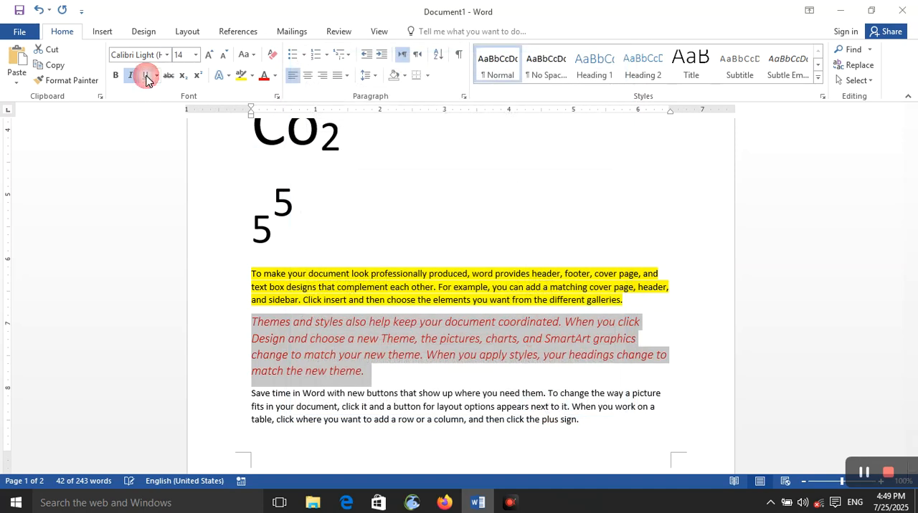
left_click_drag(414, 375, 243, 321)
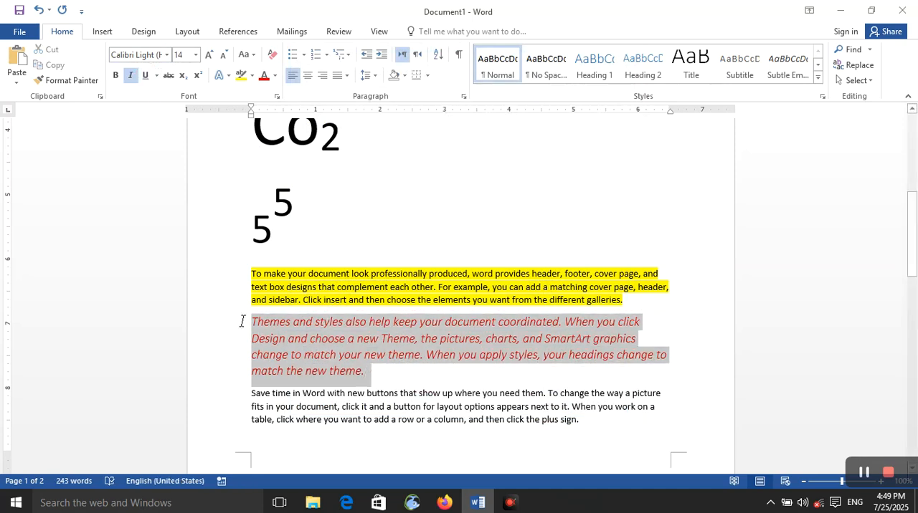
left_click(131, 76)
left_click(132, 78)
left_click(132, 76)
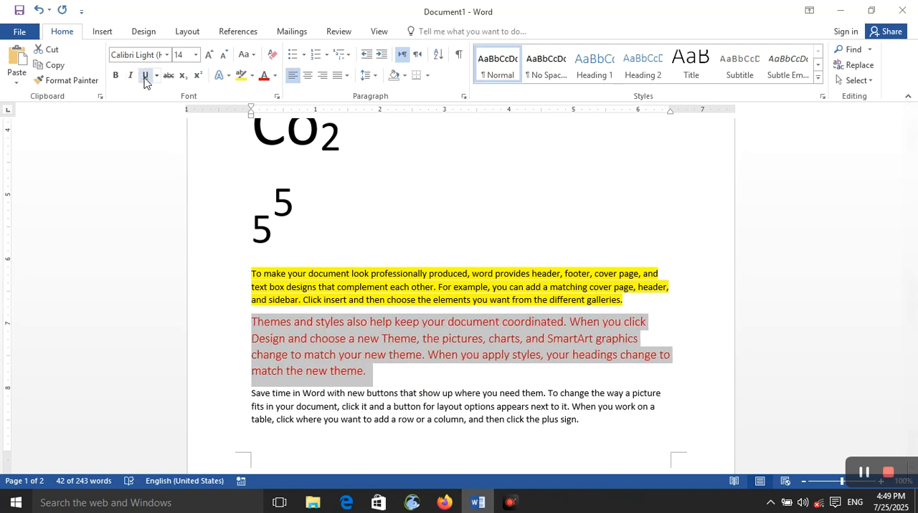
- Apply a plain single underline to the whole "Save time in Word" paragraph
left_click(462, 393)
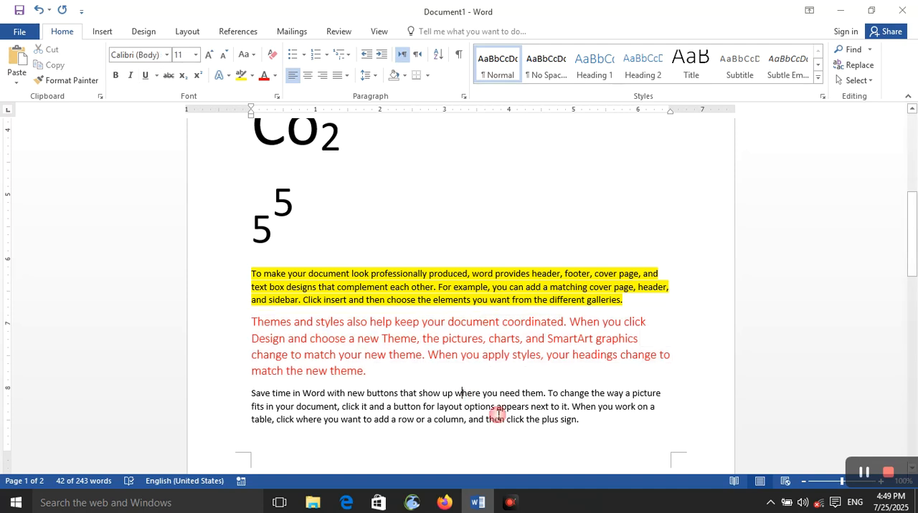
left_click_drag(550, 446, 247, 393)
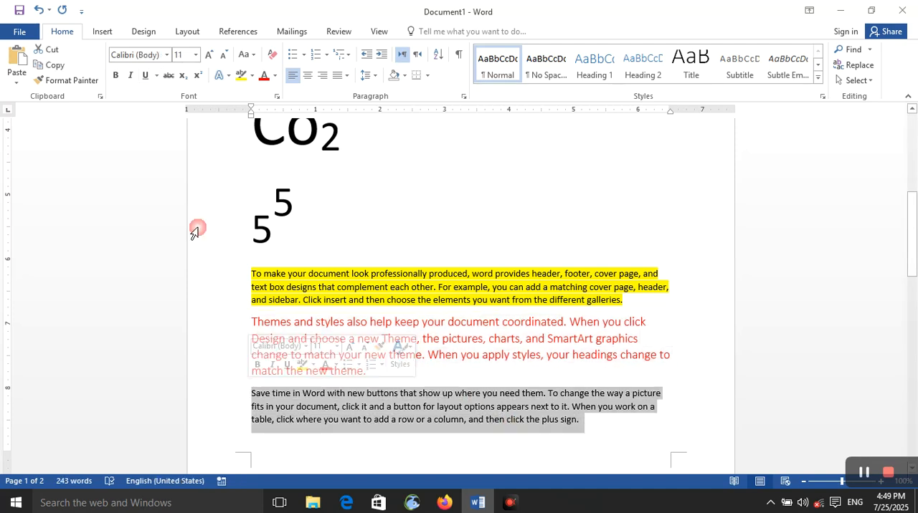
left_click(157, 77)
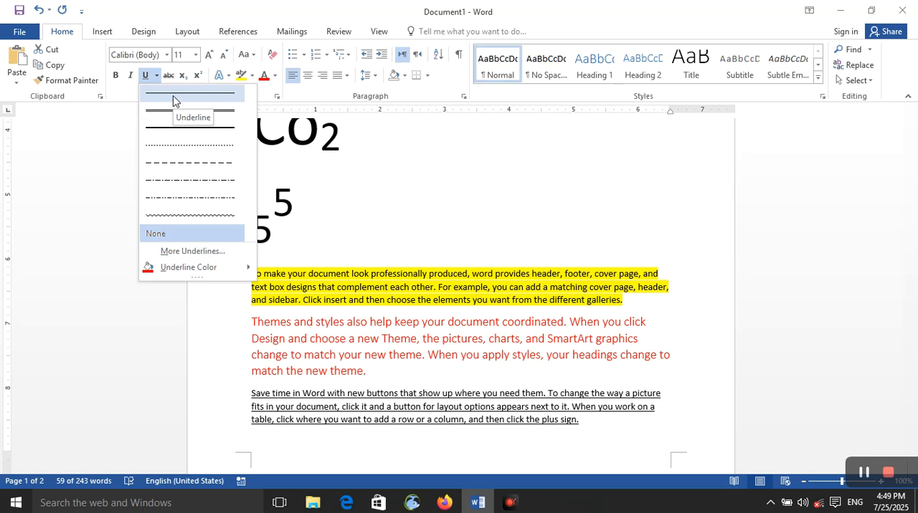
left_click(173, 96)
- Make the red "Themes and styles" paragraph italic and underlined, and deselect it
left_click_drag(362, 371, 237, 318)
left_click(132, 76)
left_click(145, 76)
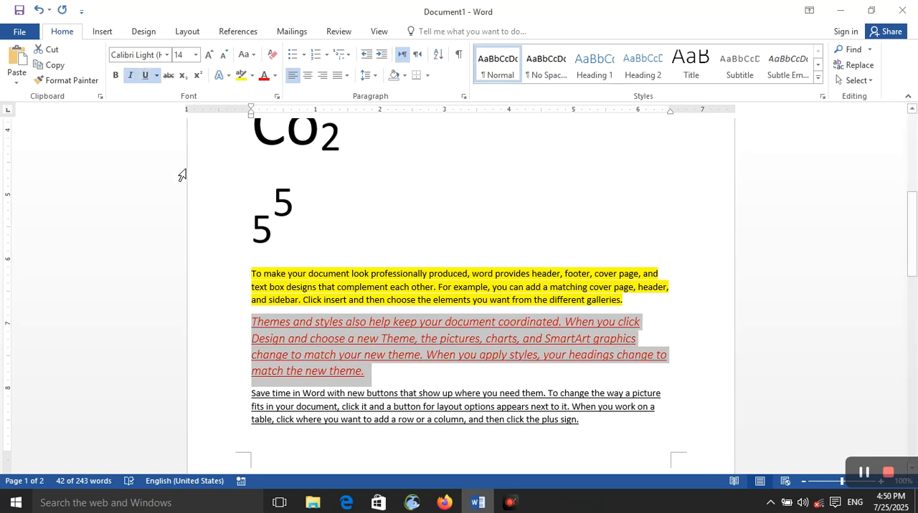
left_click(364, 378)
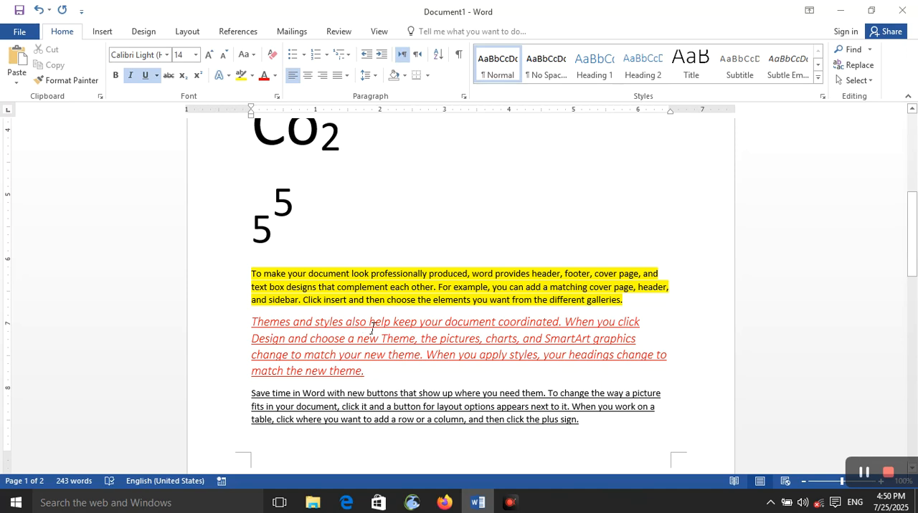
- Try applying the Words only underline style through the Font dialog with no text selected
left_click(277, 96)
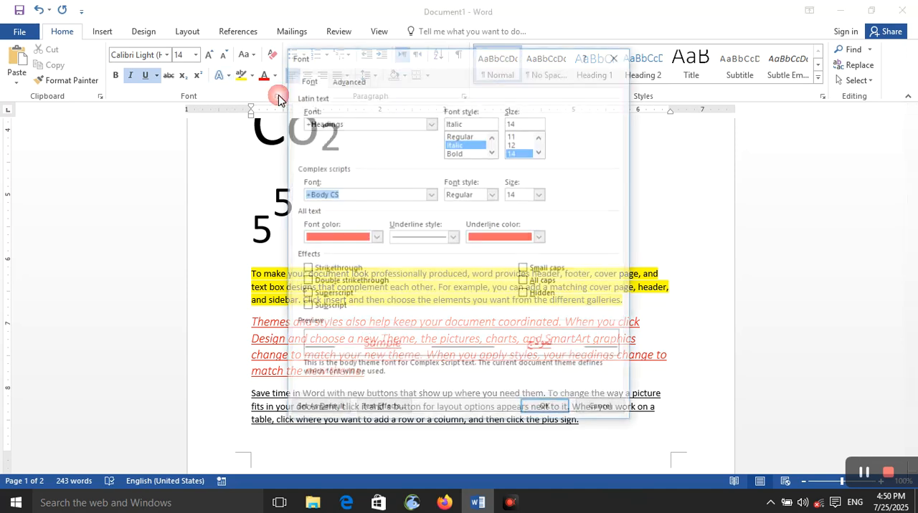
left_click(453, 237)
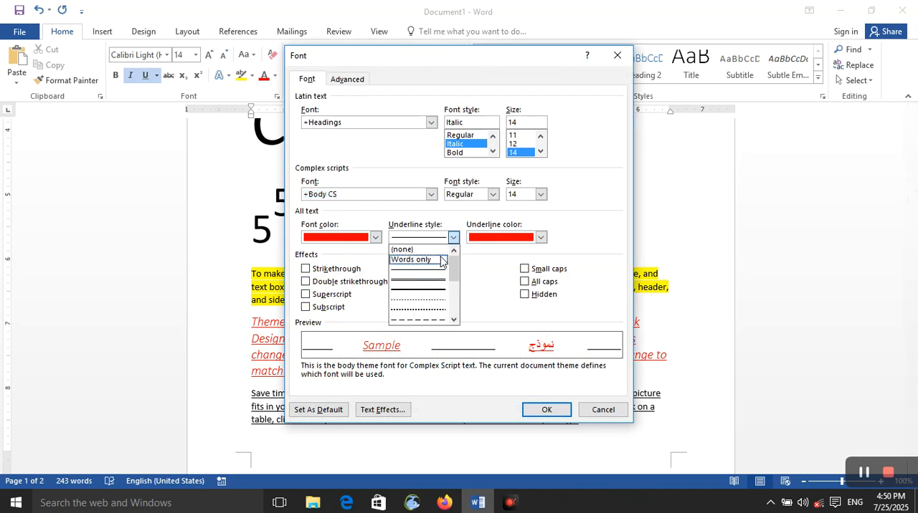
left_click(439, 258)
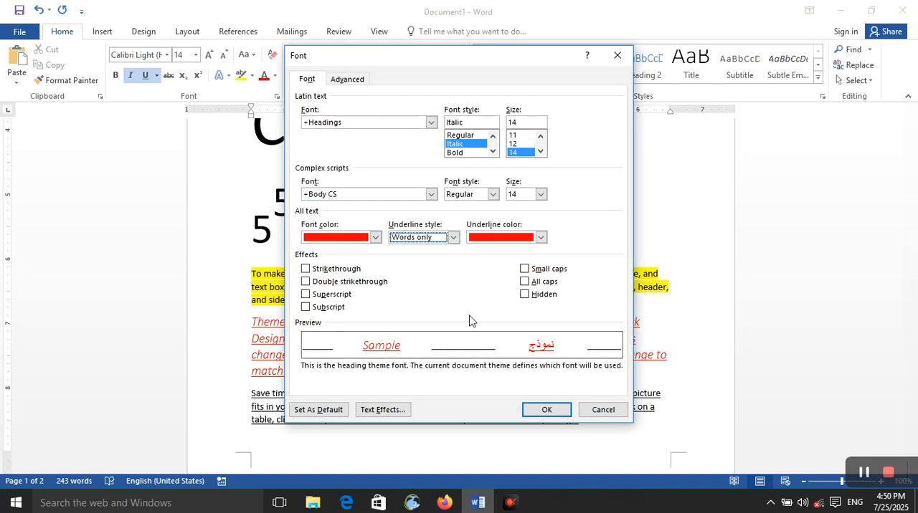
left_click(545, 410)
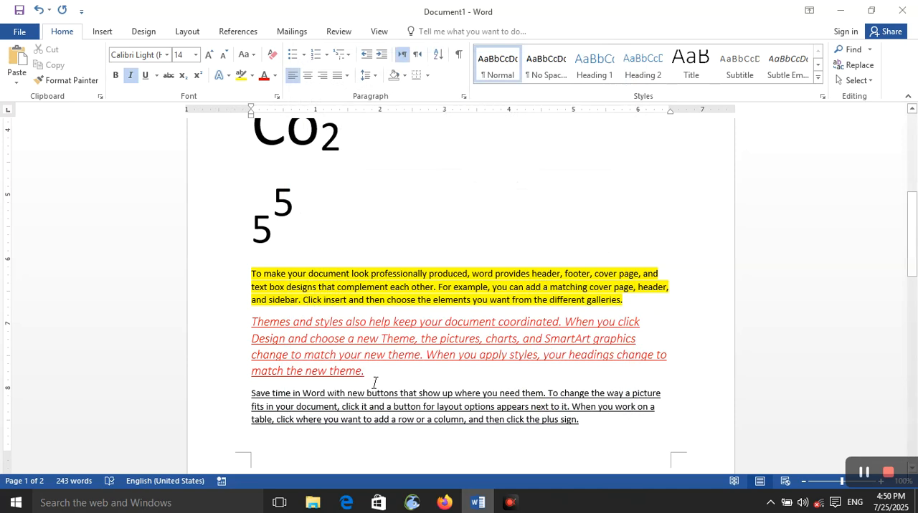
- Select the red "Themes and styles" paragraph and change its underline style to Words only in the Font dialog
left_click_drag(408, 363, 266, 322)
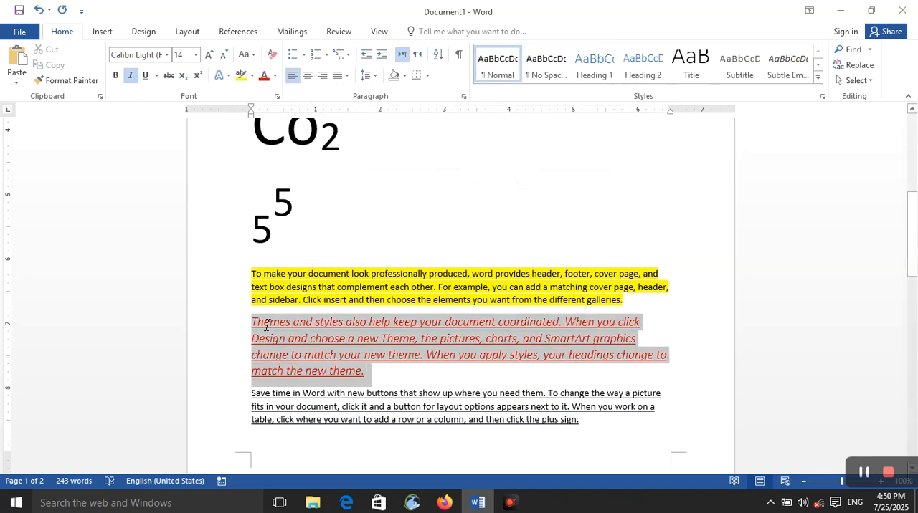
left_click(277, 98)
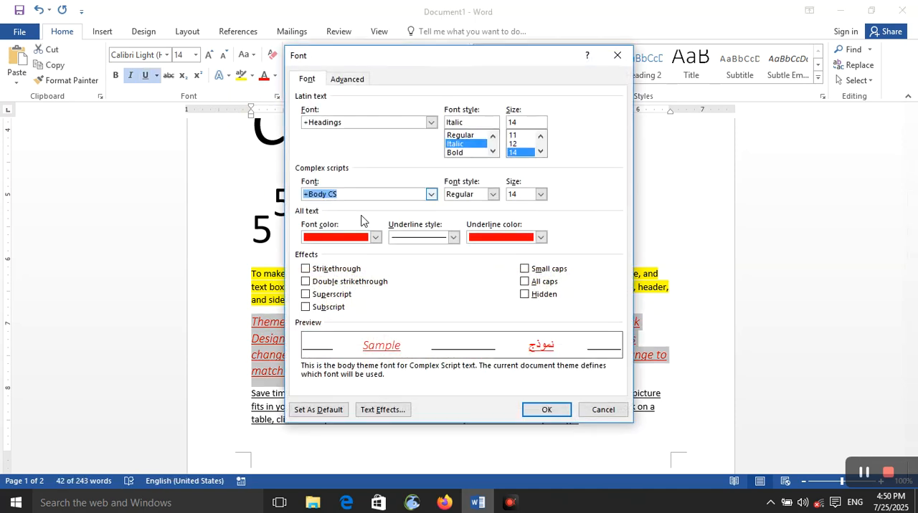
left_click(454, 238)
left_click(429, 261)
left_click(539, 409)
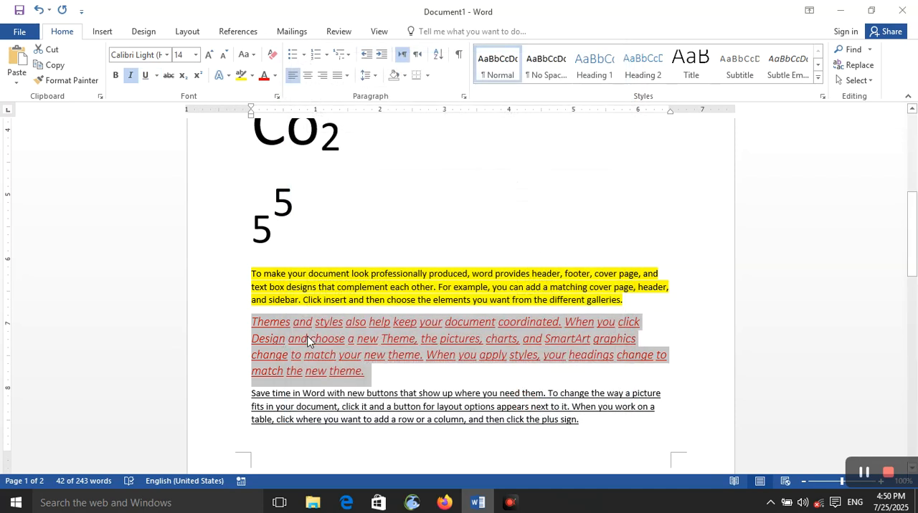
- Enlarge the red paragraph's text to size 22, and choose standard yellow as its underline color in the Font dialog
left_click(208, 56)
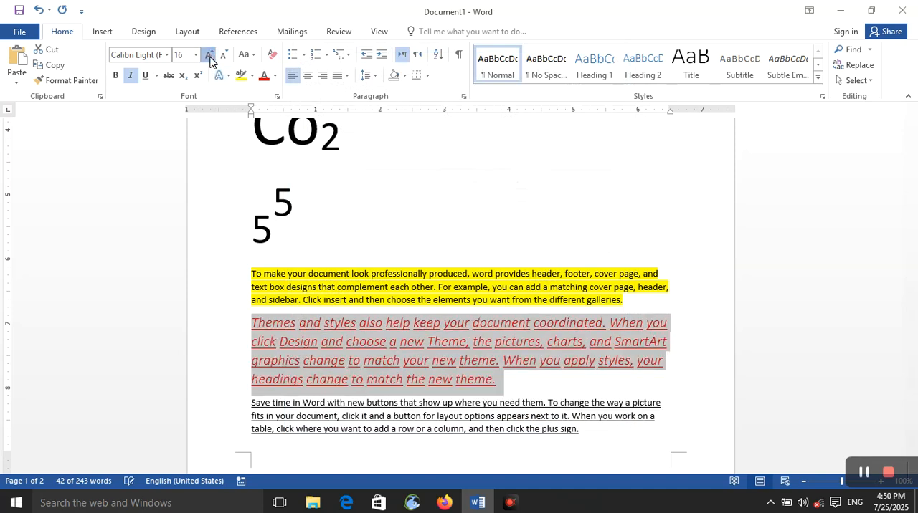
left_click(208, 56)
left_click(208, 56)
left_click(208, 56)
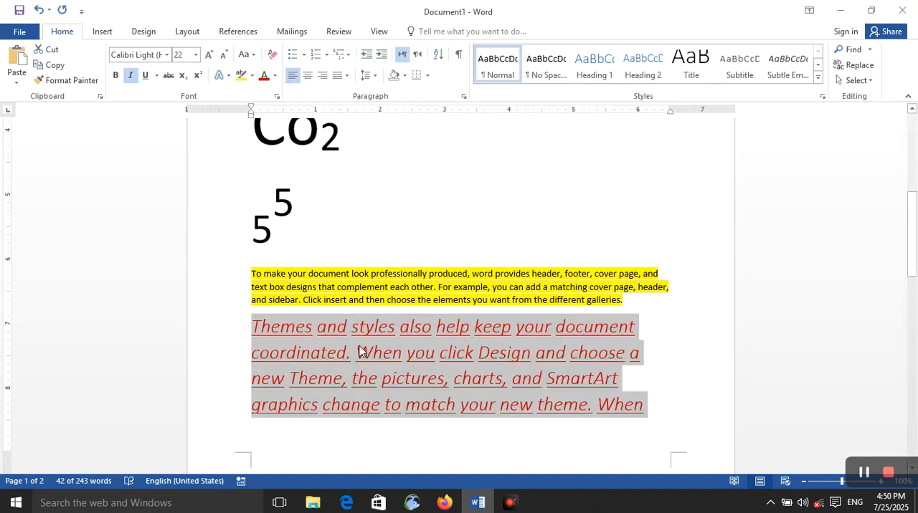
left_click(276, 96)
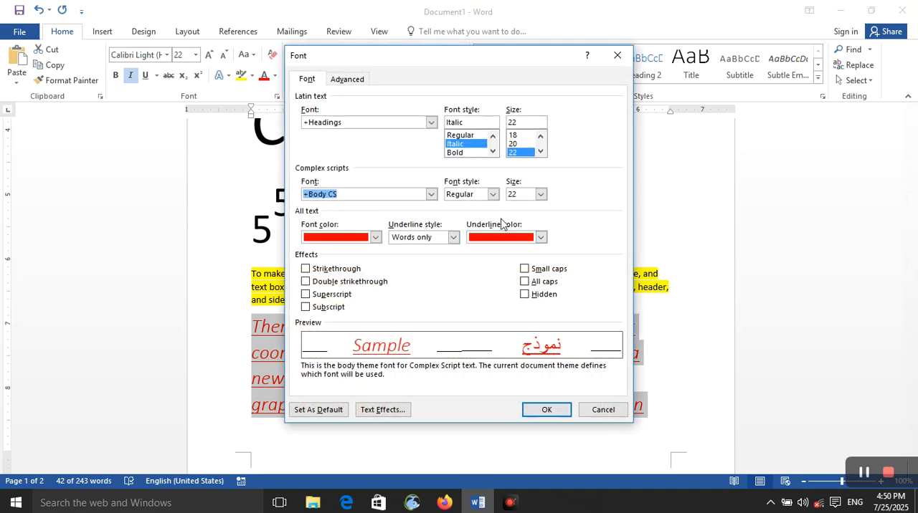
left_click(543, 239)
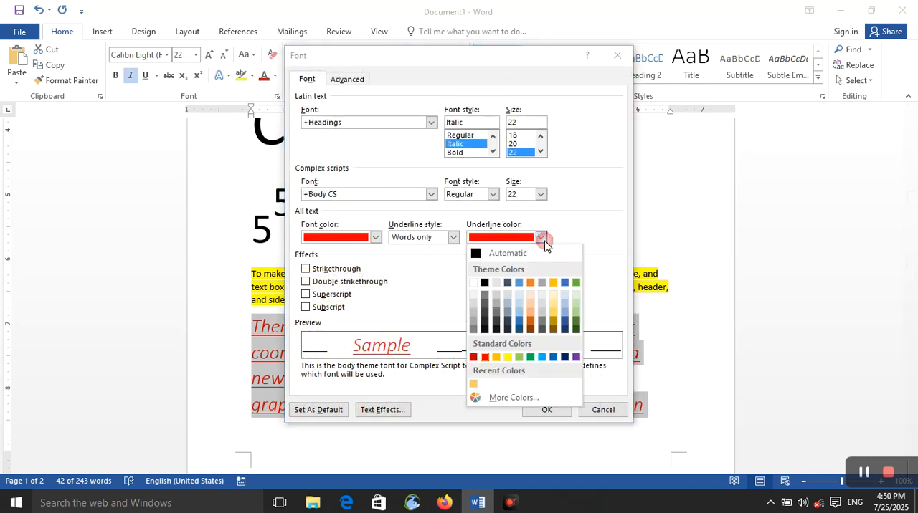
left_click(507, 356)
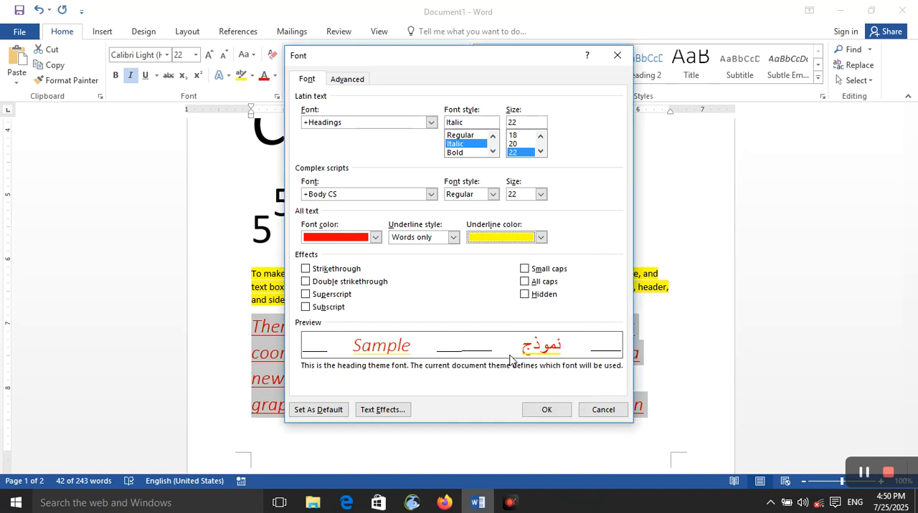
- Try the Strikethrough and Double strikethrough effects in the preview, and leave both off
left_click(306, 269)
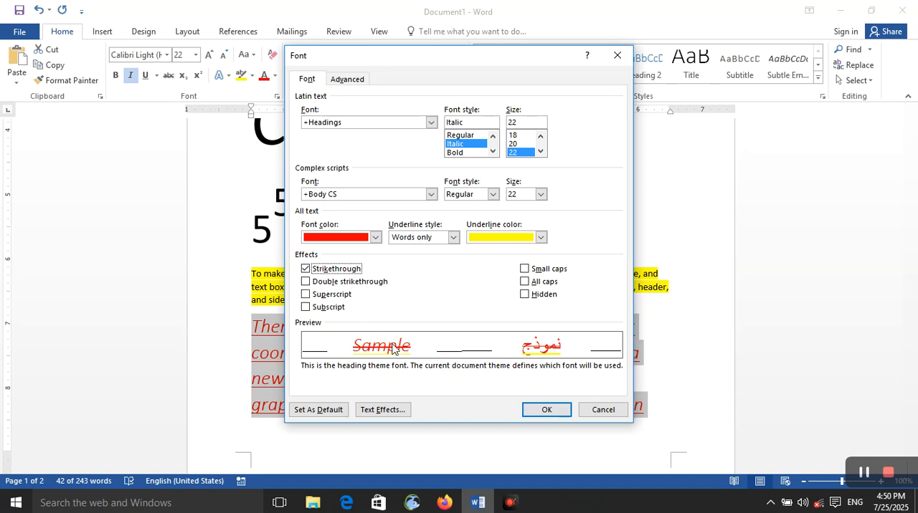
left_click(305, 282)
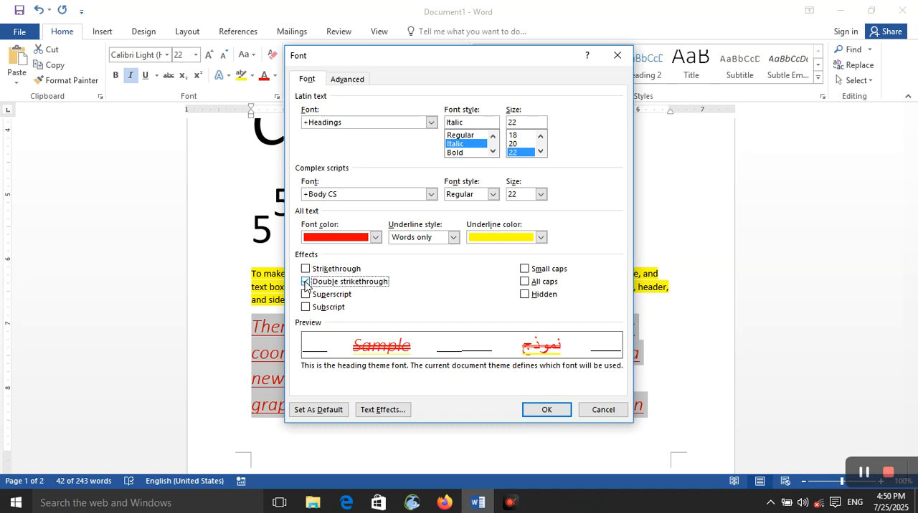
left_click(307, 270)
left_click(307, 281)
left_click(306, 270)
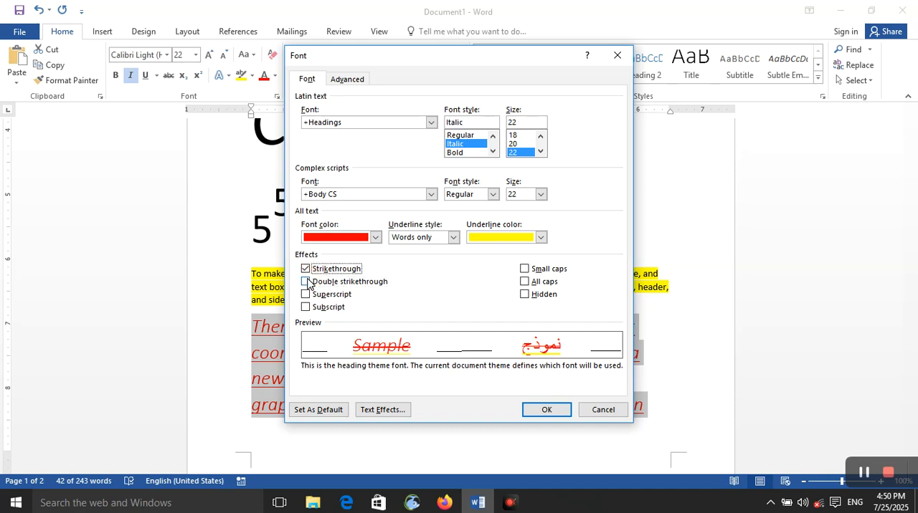
left_click(307, 270)
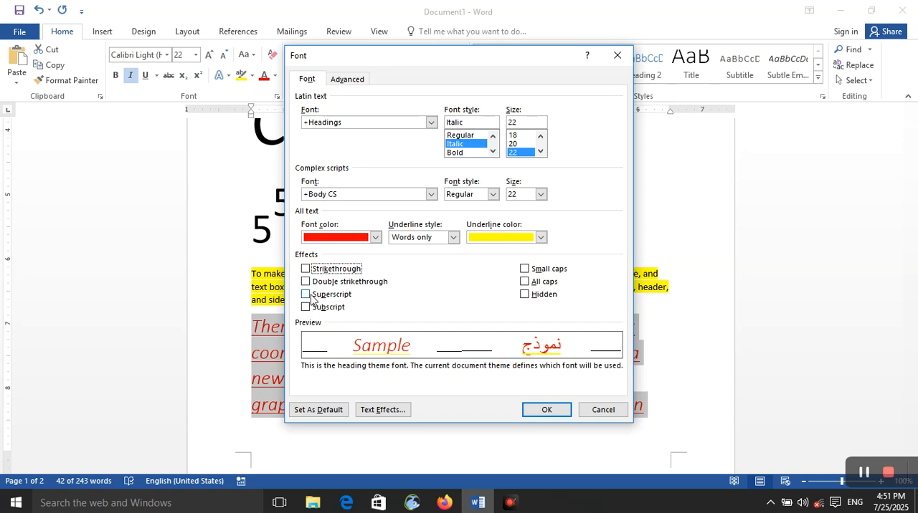
- Try the Superscript effect in the preview, and leave both Superscript and Subscript off
left_click(312, 297)
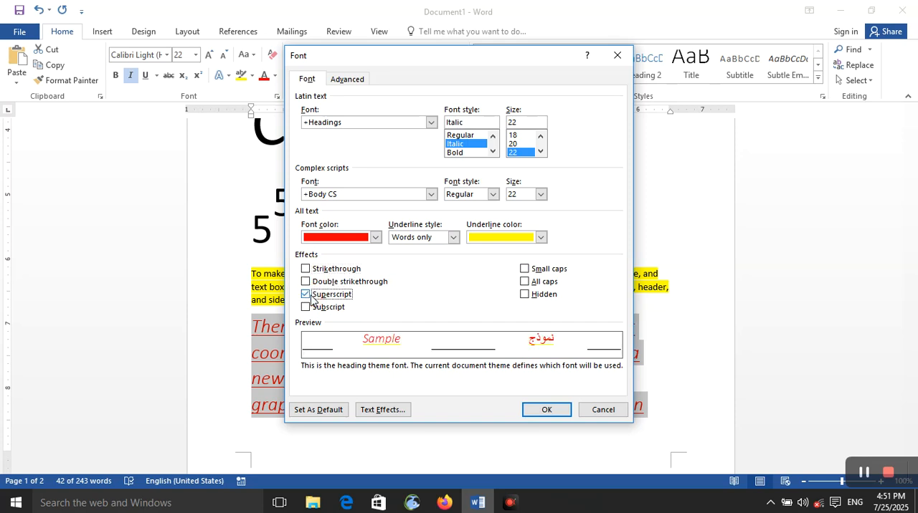
left_click(306, 308)
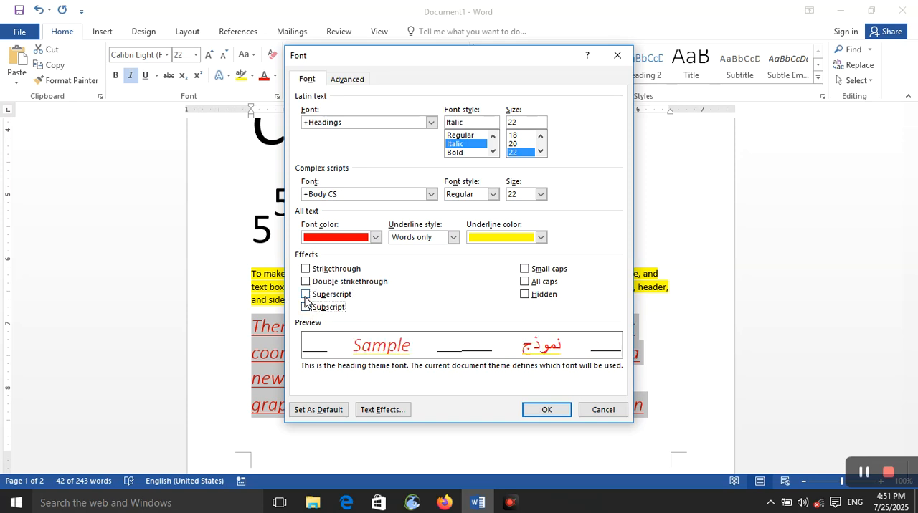
left_click(306, 296)
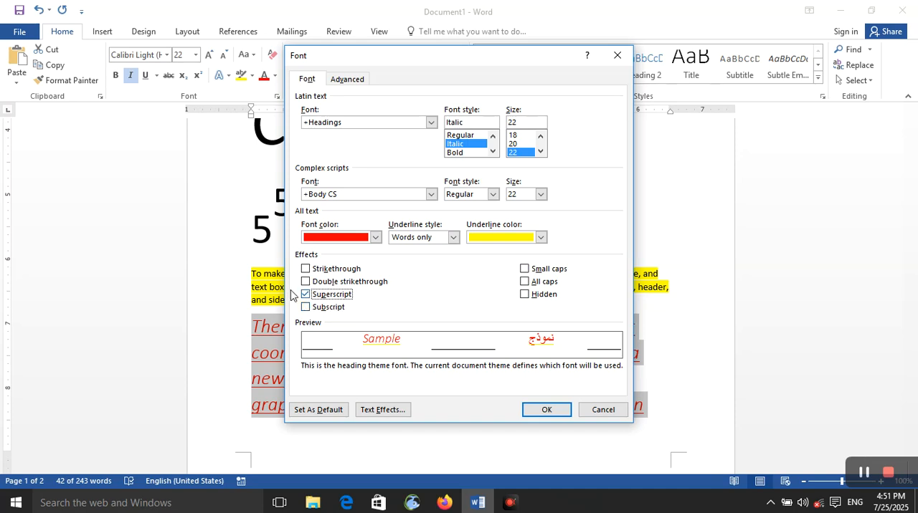
left_click(306, 296)
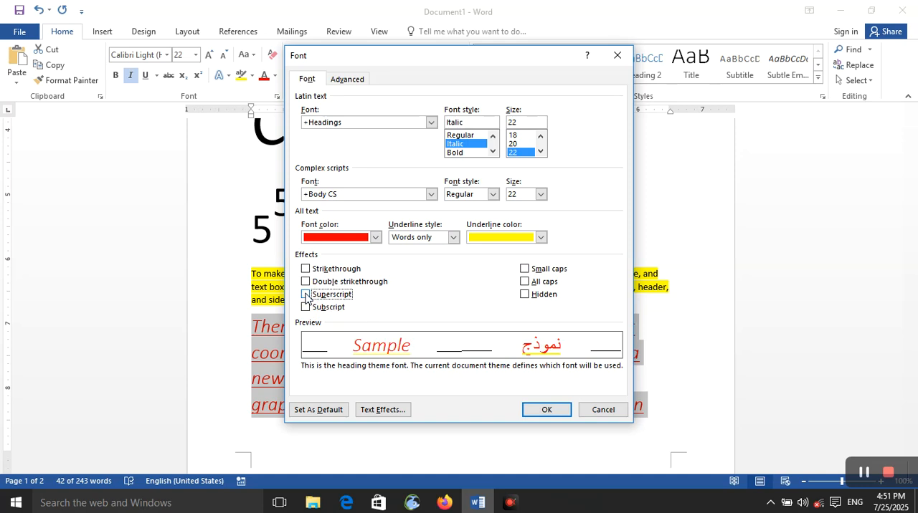
- Compare the Small caps and All caps effects, keep Small caps, and apply it together with Hidden to the red paragraph
left_click(524, 269)
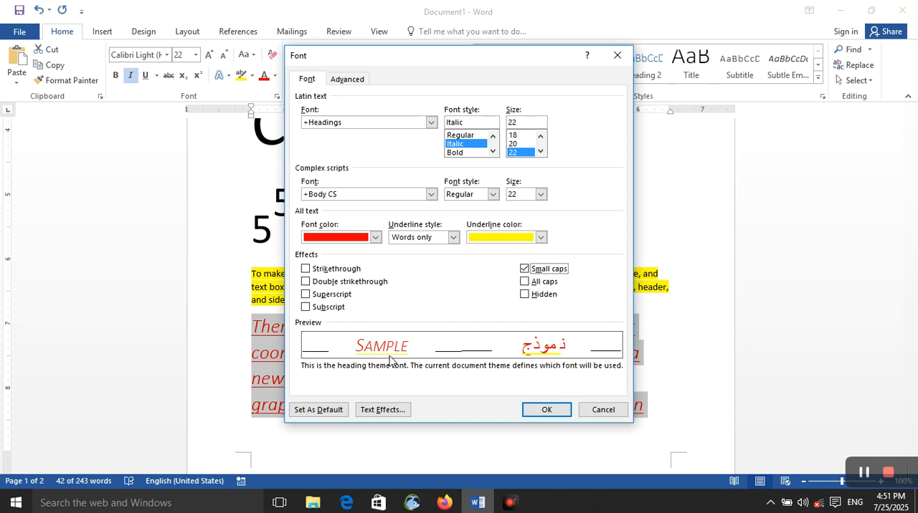
left_click(524, 282)
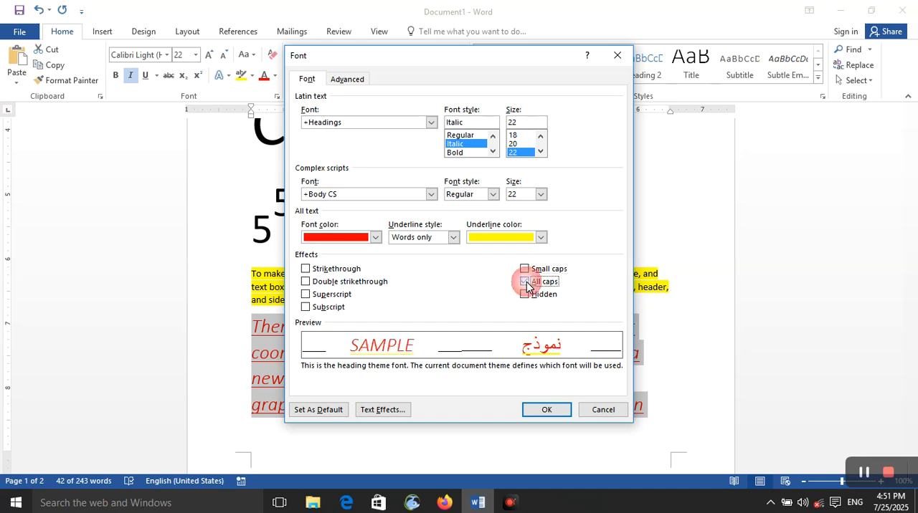
left_click(528, 268)
left_click(527, 281)
left_click(527, 269)
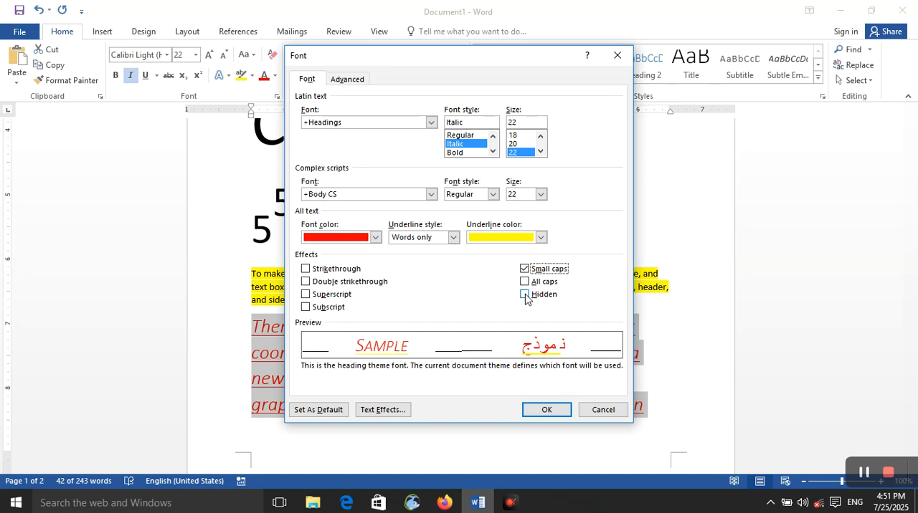
left_click(526, 294)
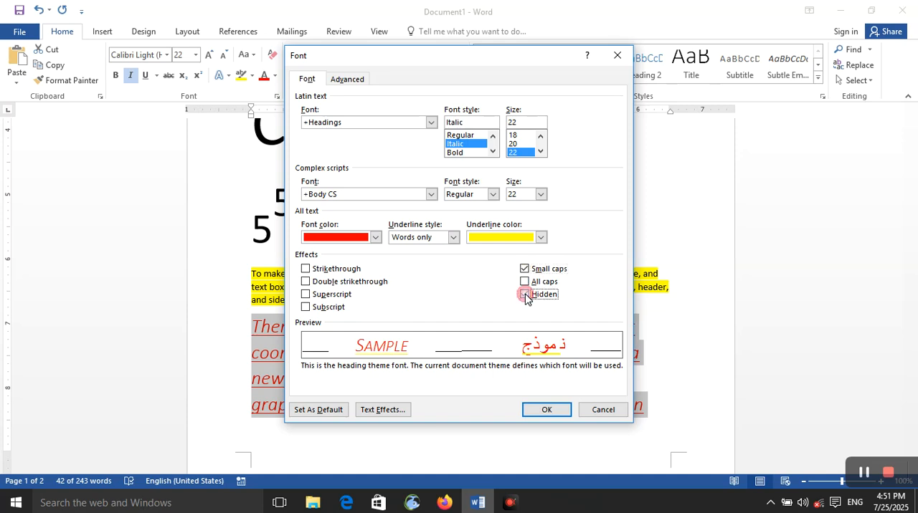
left_click(547, 410)
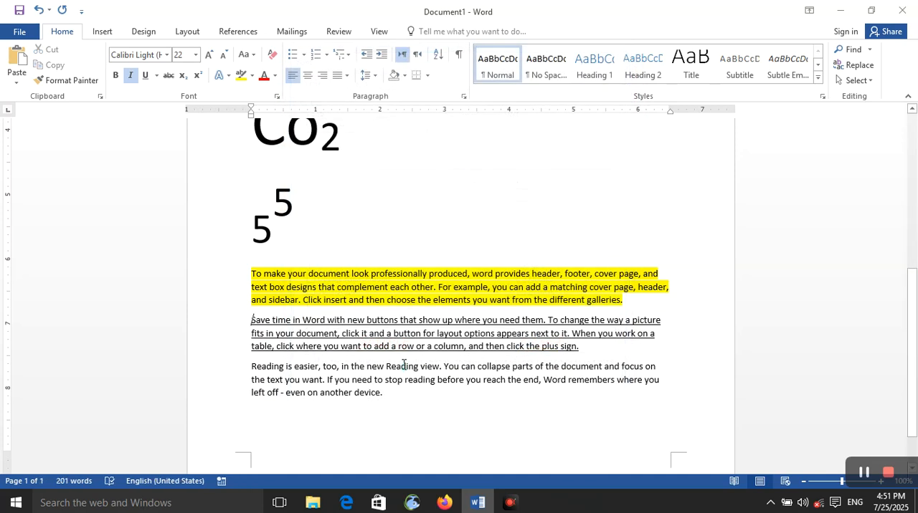
- Set the underlined +Body 11 pt font of the word "that" as the default font for this document only
double_click(410, 320)
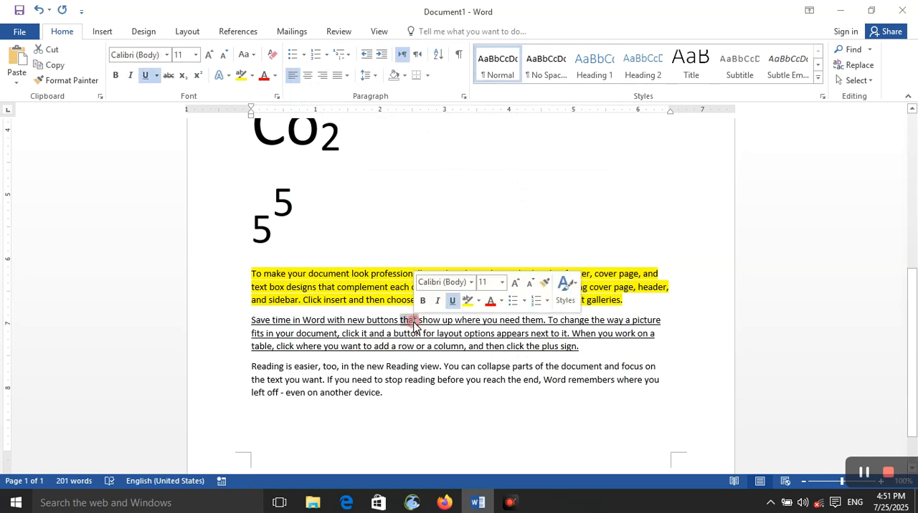
left_click(277, 96)
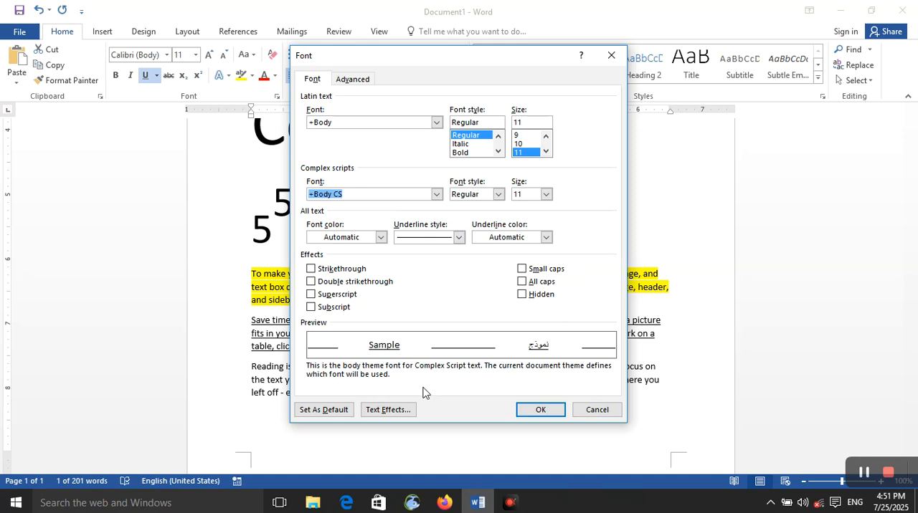
left_click(324, 411)
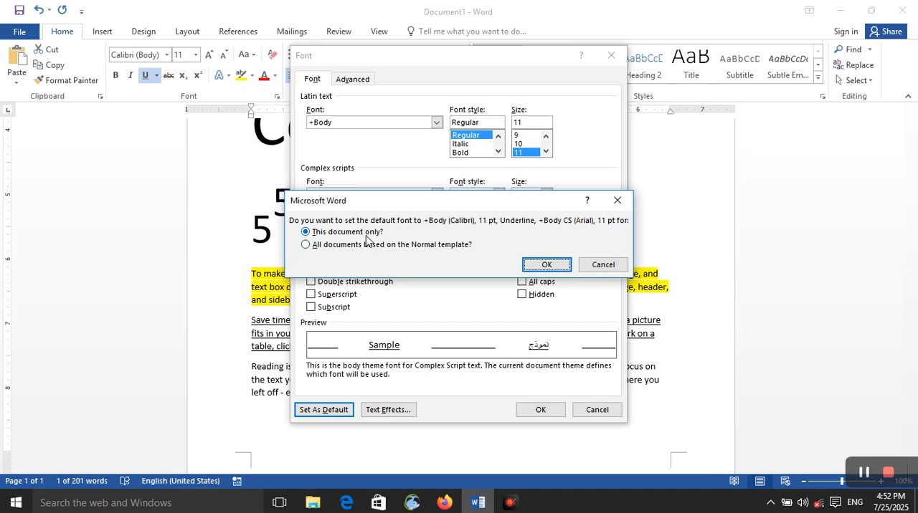
left_click(362, 233)
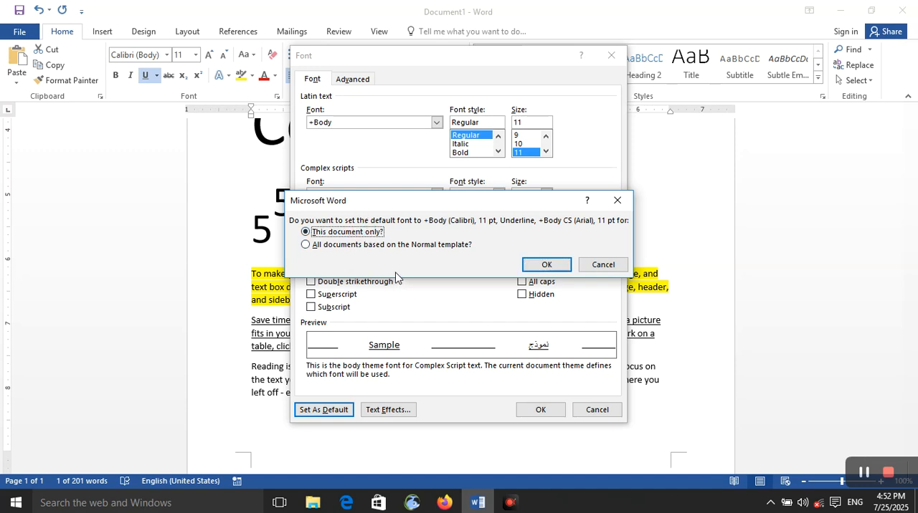
left_click(539, 266)
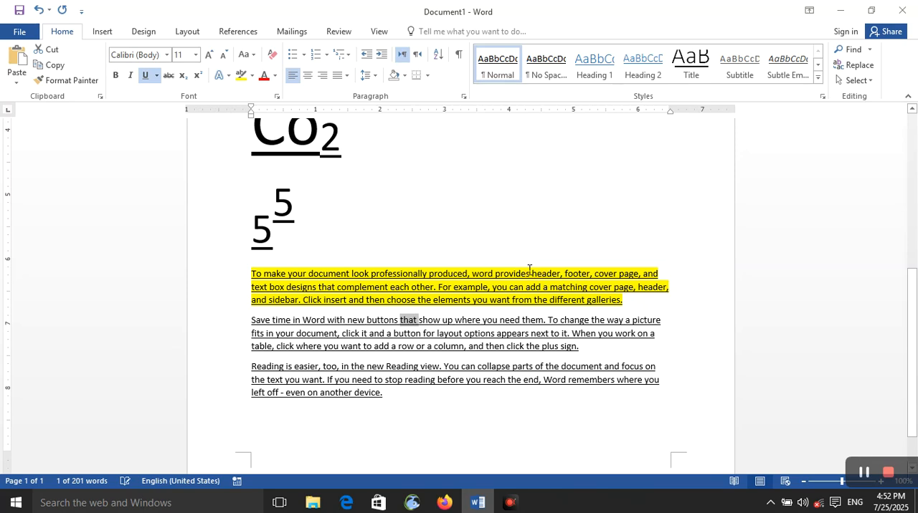
- Compare the No fill and Solid fill text effects for the word "that", and choose Gradient fill
left_click(277, 97)
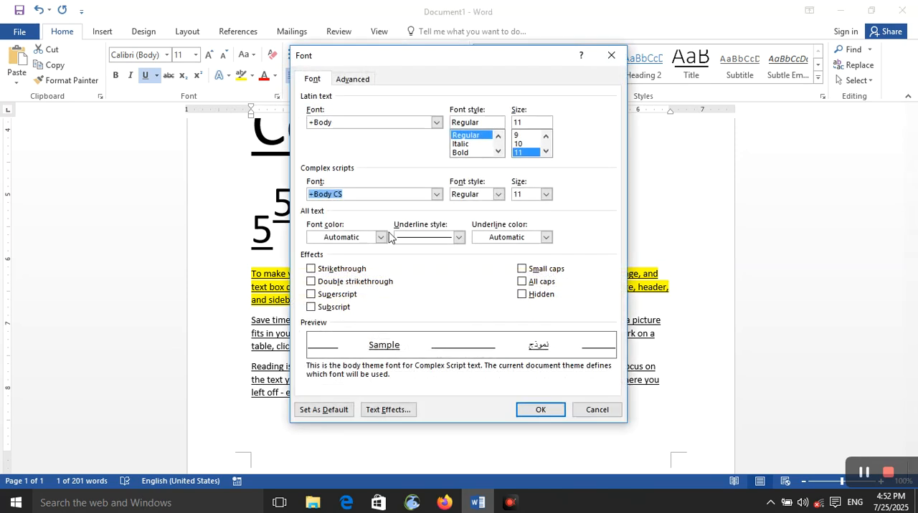
left_click(374, 415)
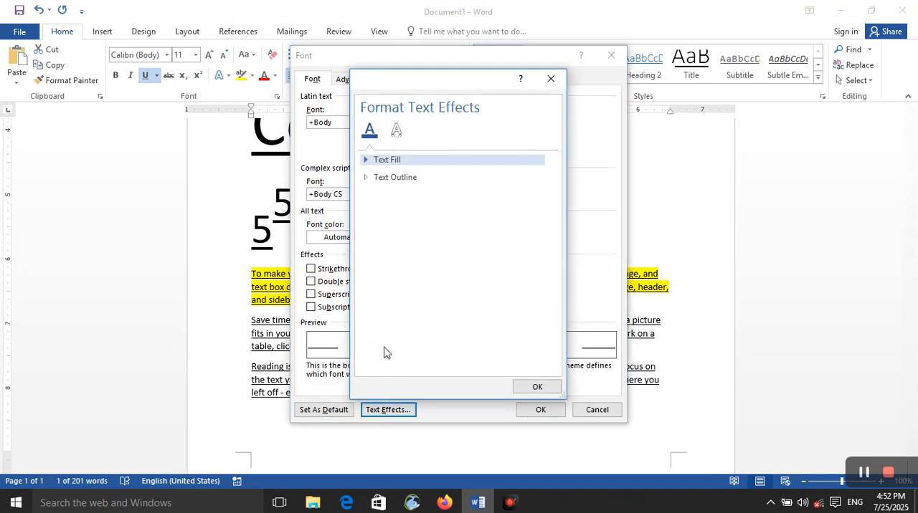
left_click(414, 165)
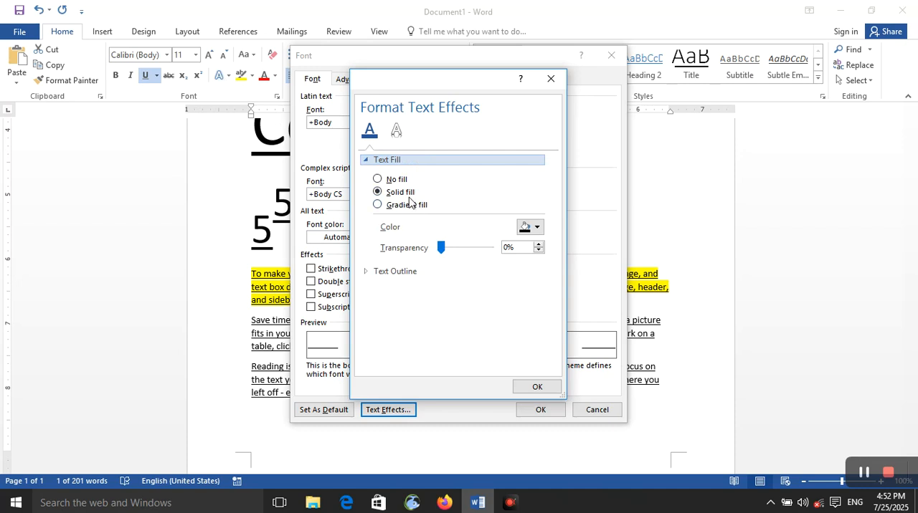
left_click(387, 182)
left_click(379, 180)
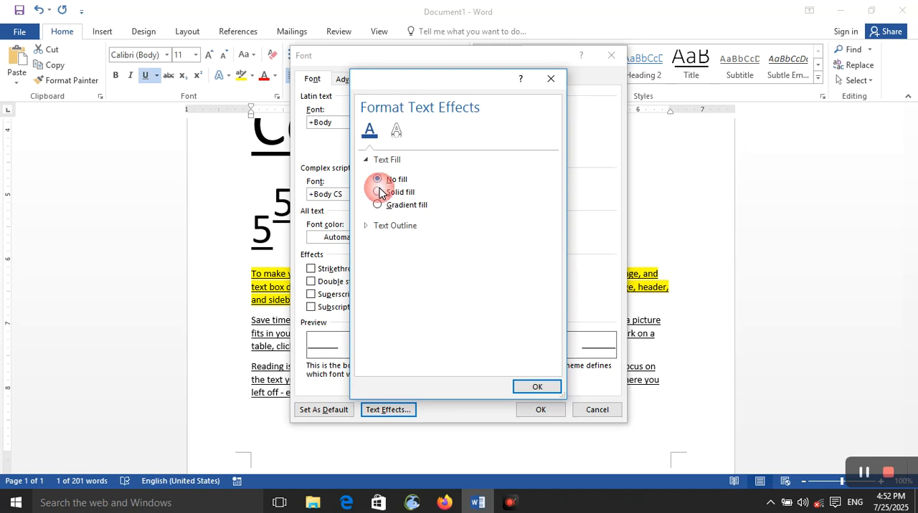
left_click(379, 193)
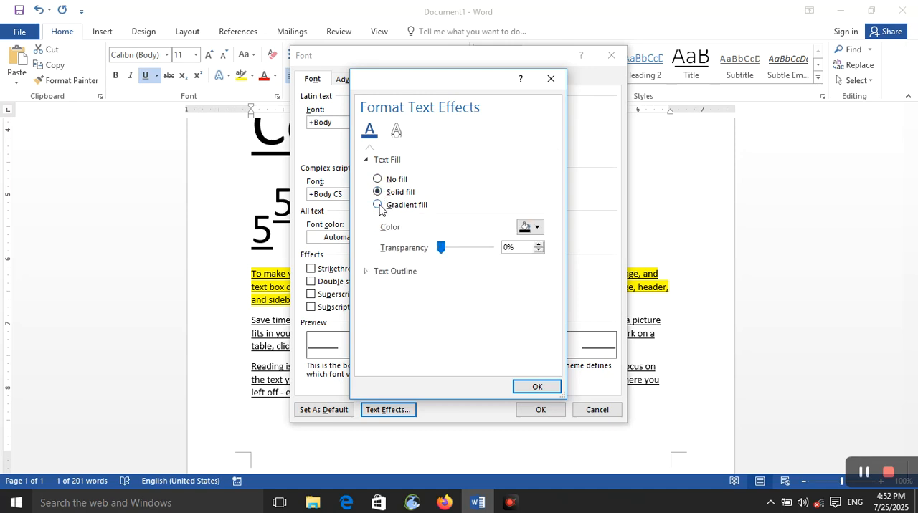
left_click(378, 205)
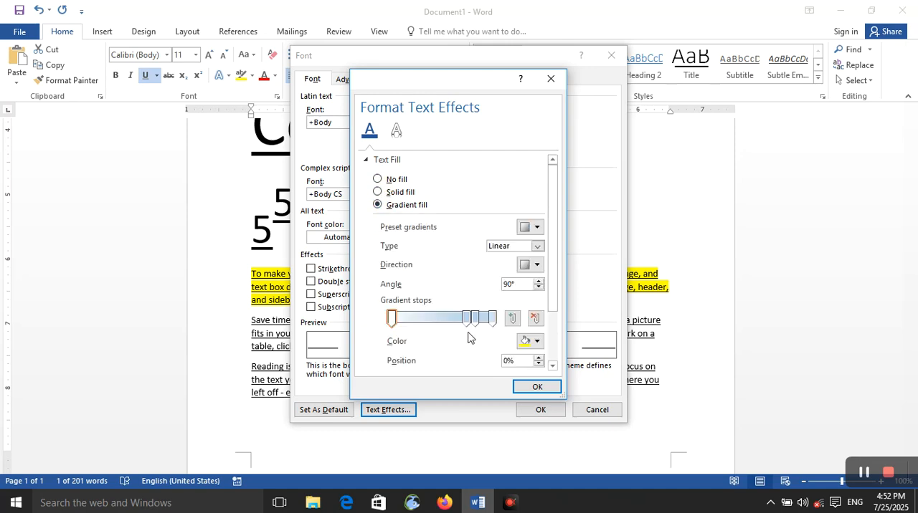
- Examine the gradient's stop colors and type choices, leave the type as Linear, and close the text effects settings
scroll(467, 330, "down", 3)
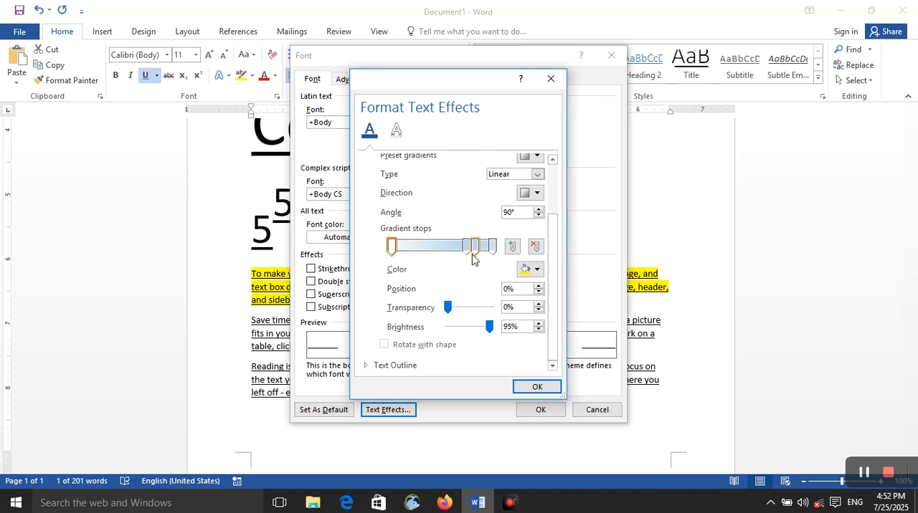
left_click(525, 273)
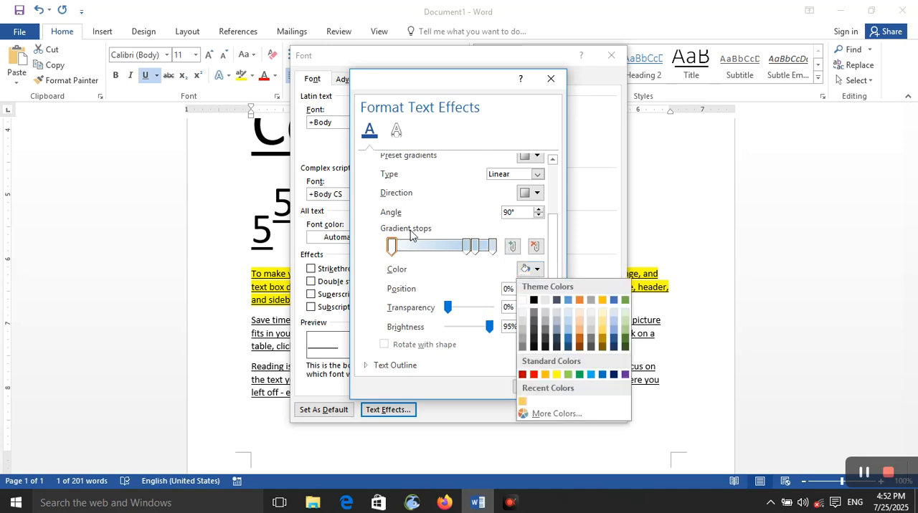
scroll(408, 237, "up", 2)
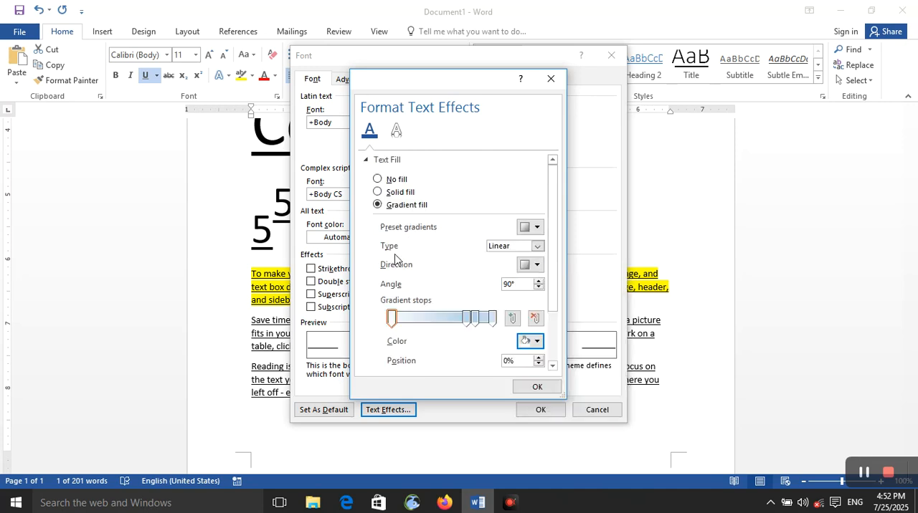
left_click(514, 245)
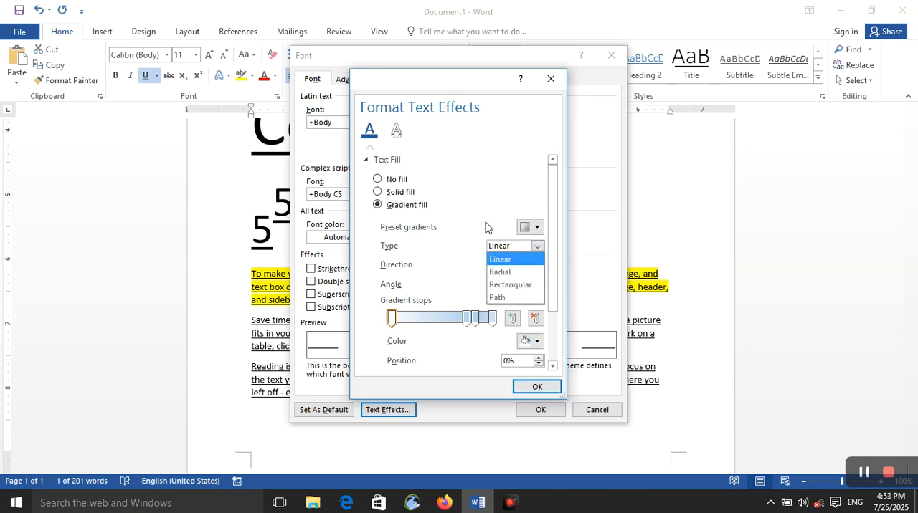
left_click(486, 229)
scroll(453, 303, "down", 2)
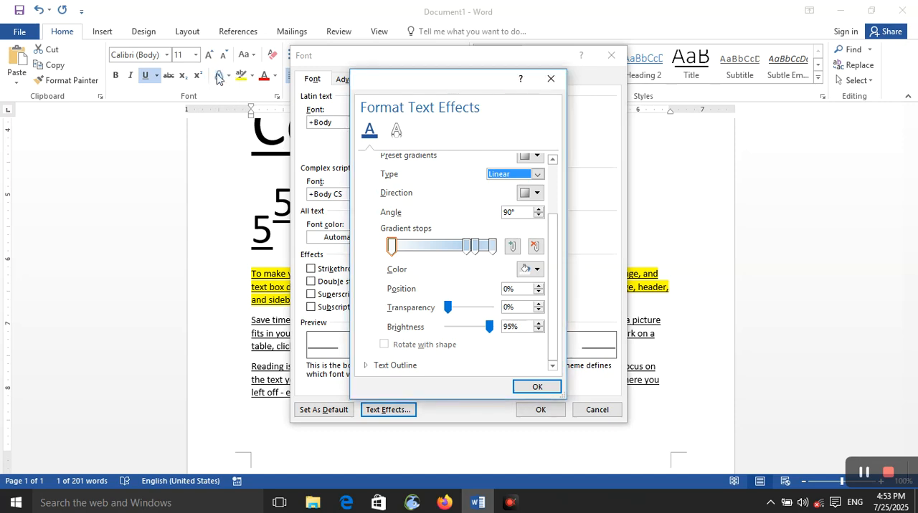
left_click(551, 79)
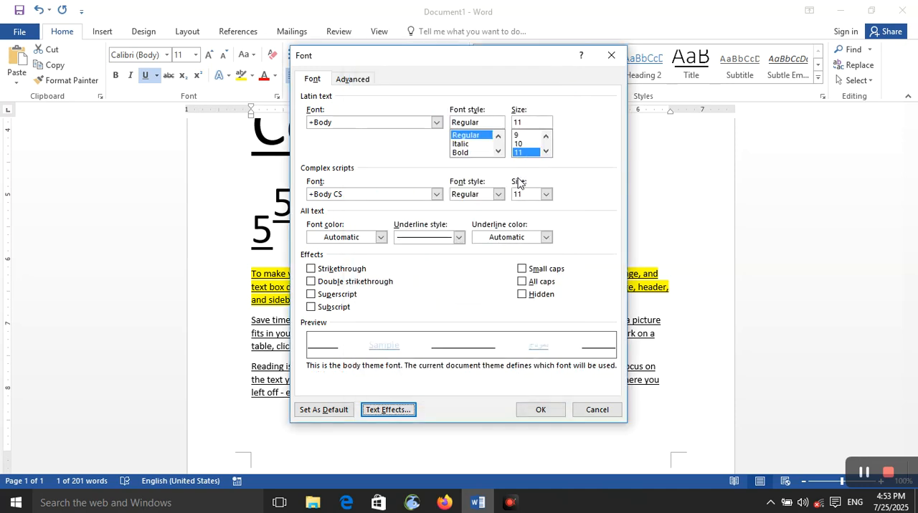
- Check the character scale choices, keep 100%, and apply the font settings to the word "that"
left_click(353, 80)
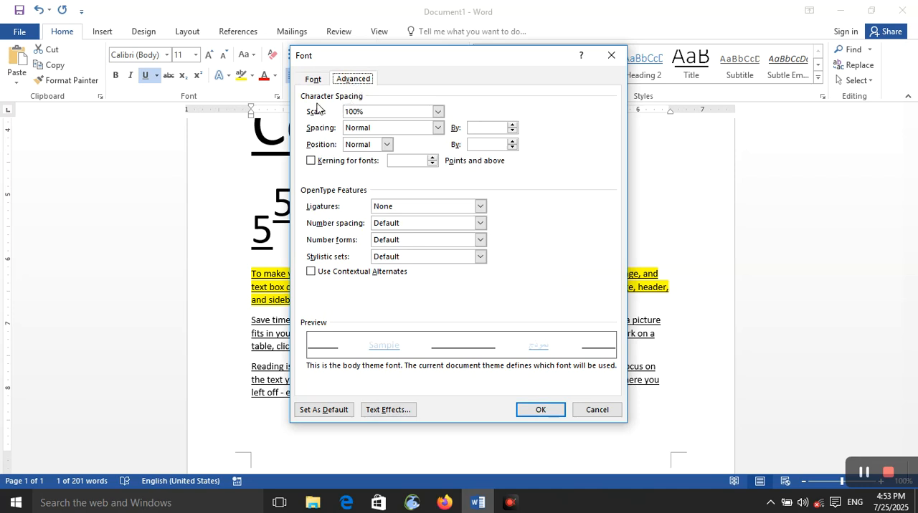
left_click(365, 112)
left_click(438, 112)
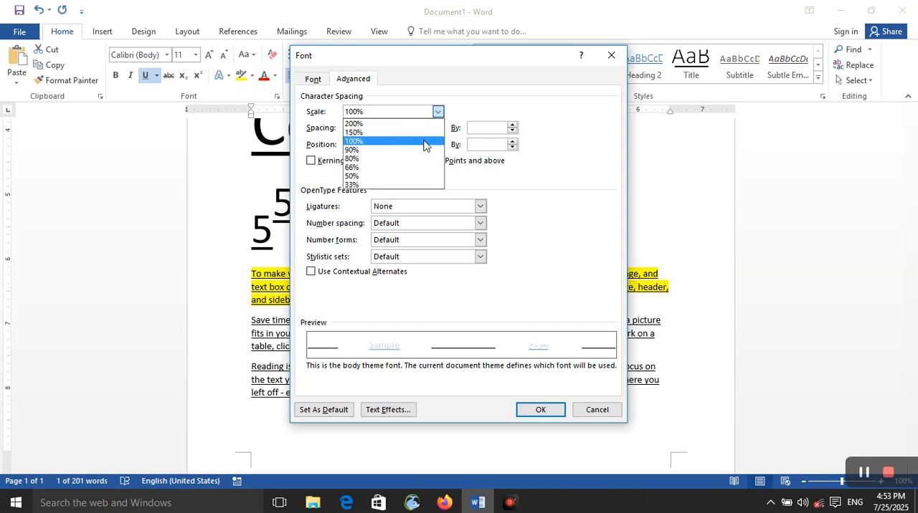
left_click(423, 141)
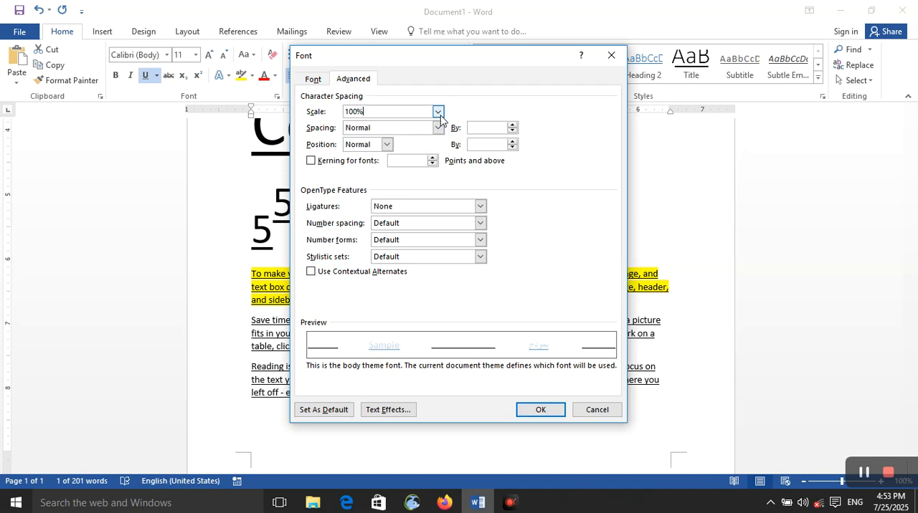
left_click(540, 409)
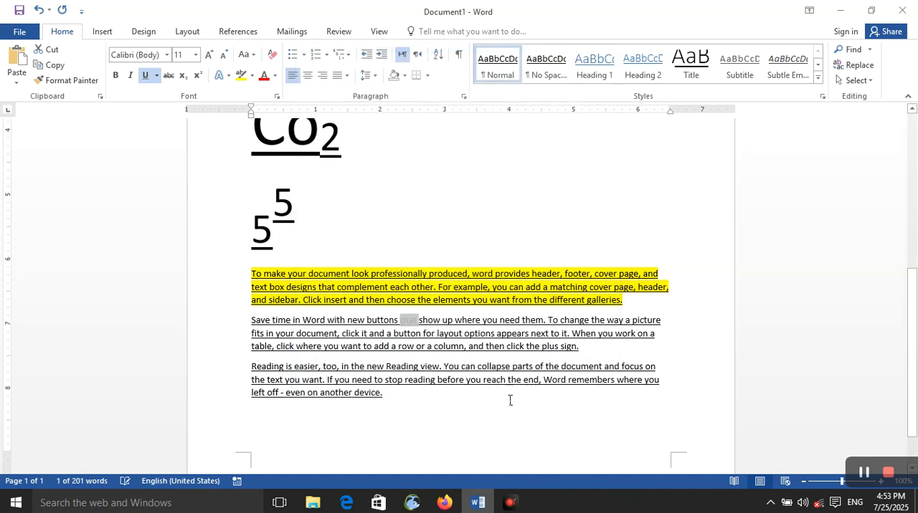
- Remove the underline from the last paragraph, "Reading is easier…", and enlarge its text to 18 pt
scroll(493, 385, "up", 3)
scroll(493, 385, "up", 2)
scroll(470, 366, "down", 5)
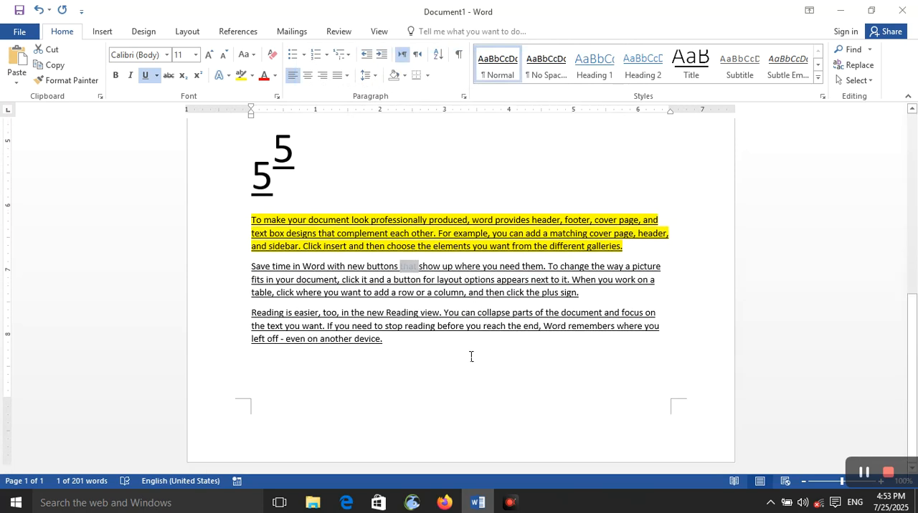
left_click(471, 357)
left_click_drag(388, 339, 338, 304)
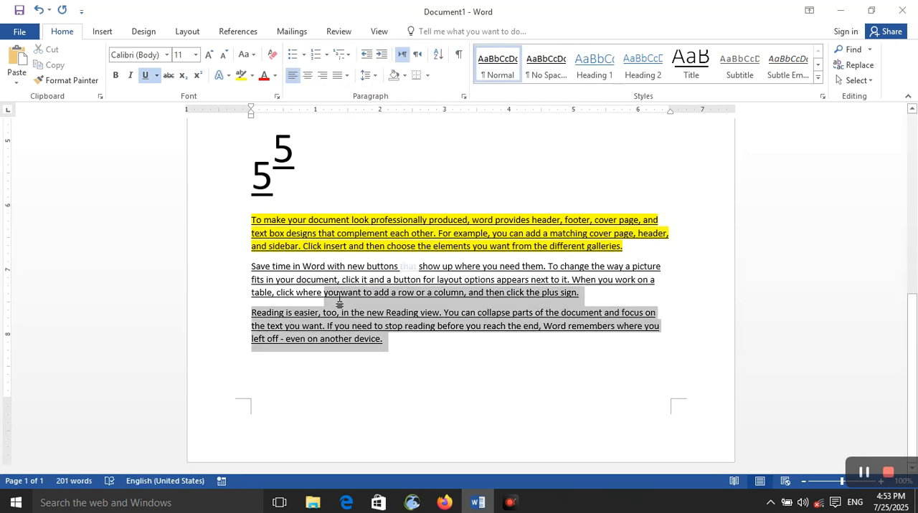
double_click(335, 326)
double_click(334, 327)
triple_click(335, 326)
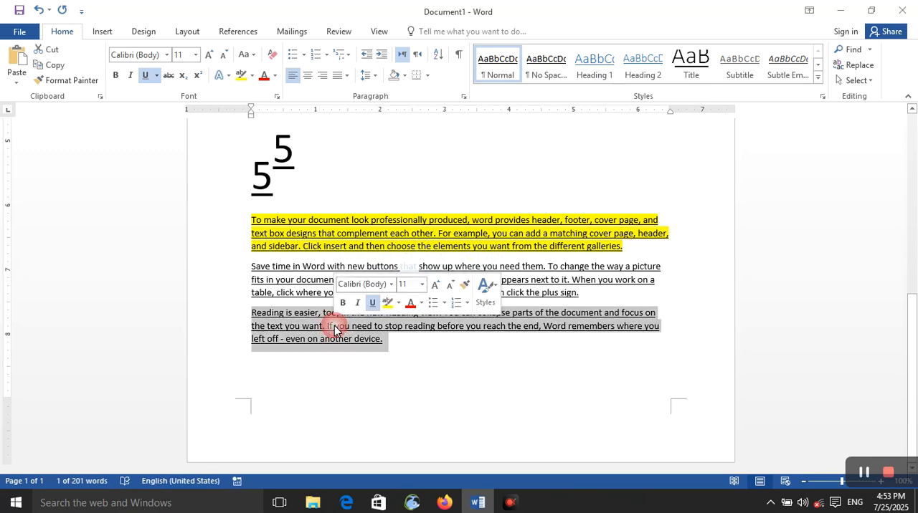
left_click(208, 55)
left_click(209, 55)
left_click(209, 55)
left_click(209, 55)
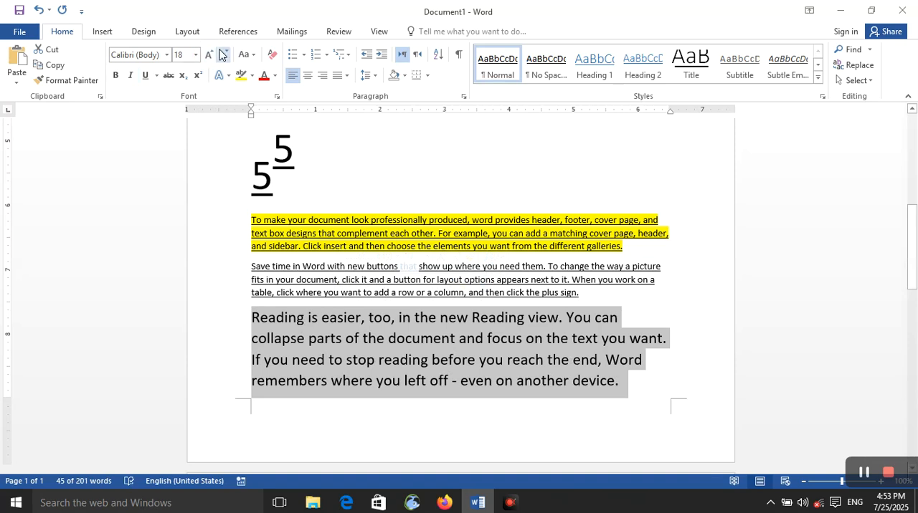
- Select the whole last paragraph and apply a character scale of 200% to it
left_click(305, 320)
left_click(305, 320)
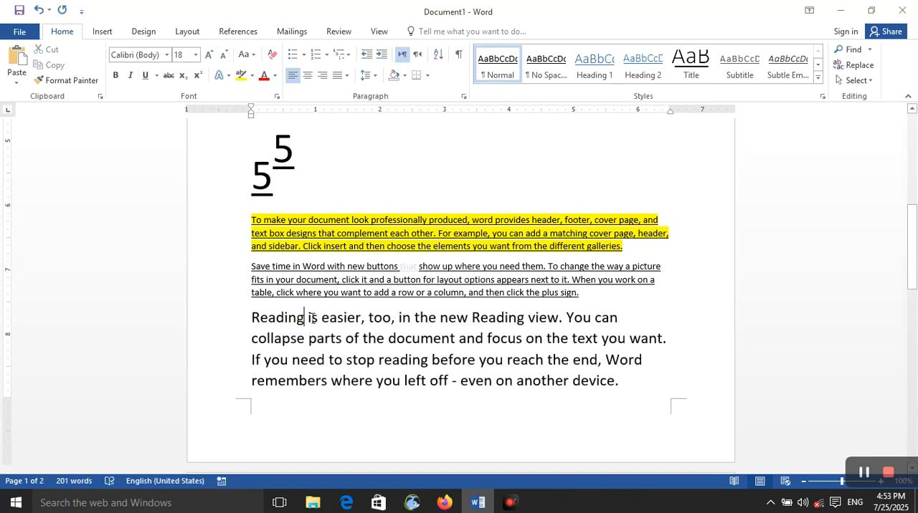
left_click_drag(629, 394, 255, 324)
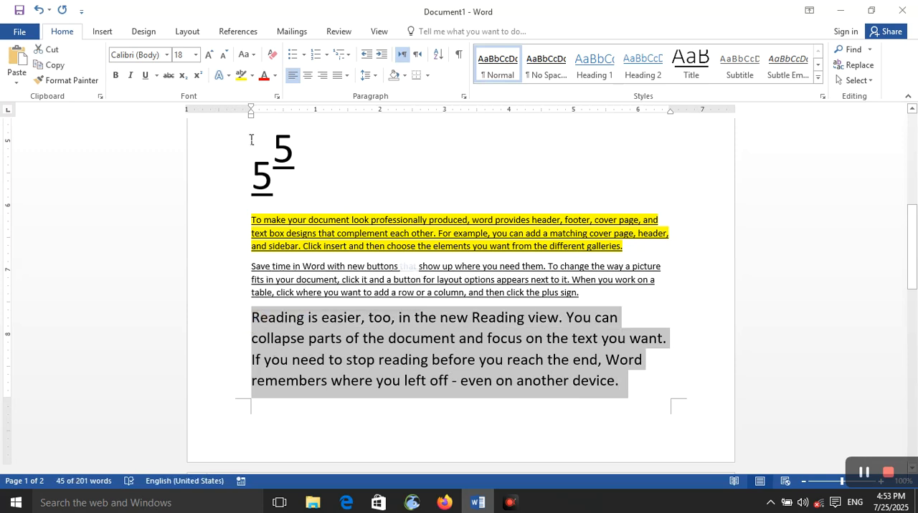
left_click(277, 96)
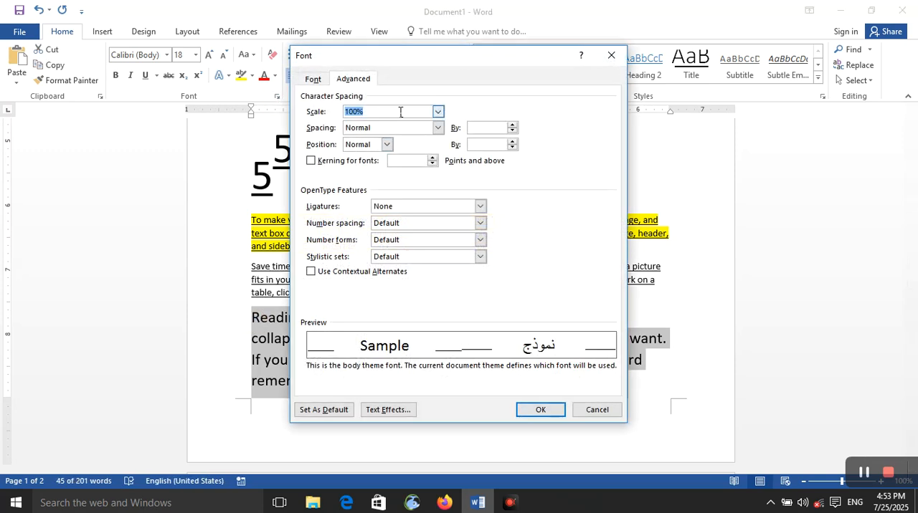
left_click(436, 112)
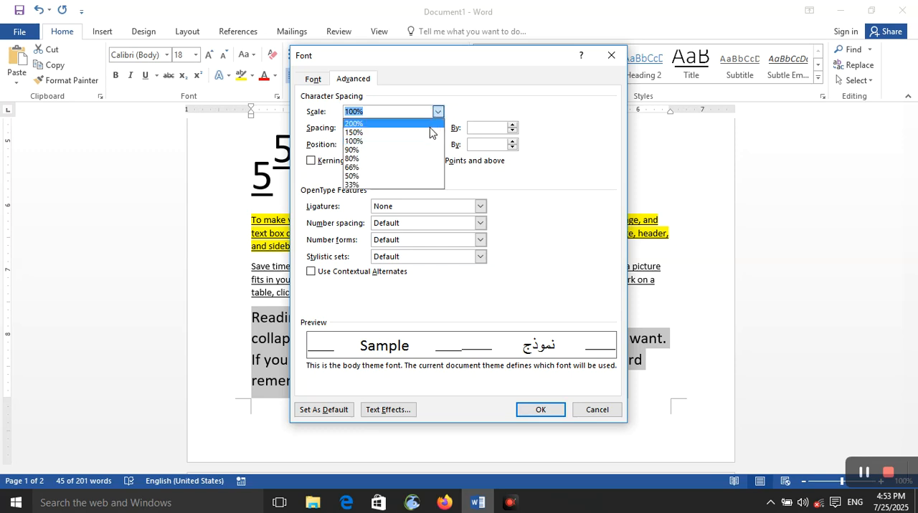
left_click(430, 124)
left_click(527, 407)
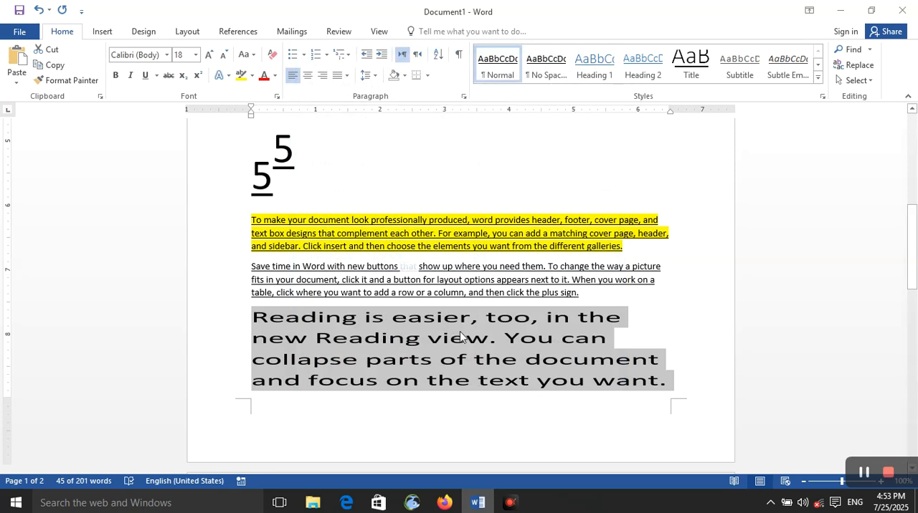
- Apply a character scale of 50% to the last paragraph
left_click(277, 97)
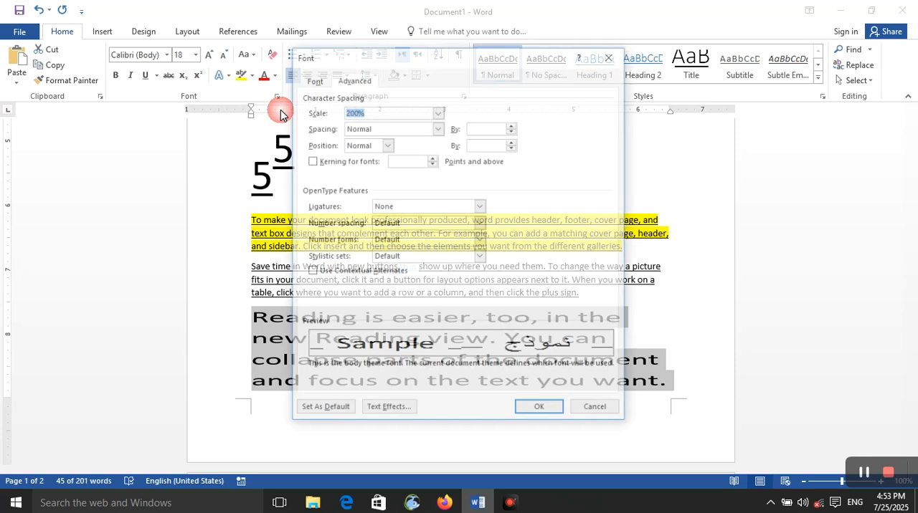
left_click(381, 111)
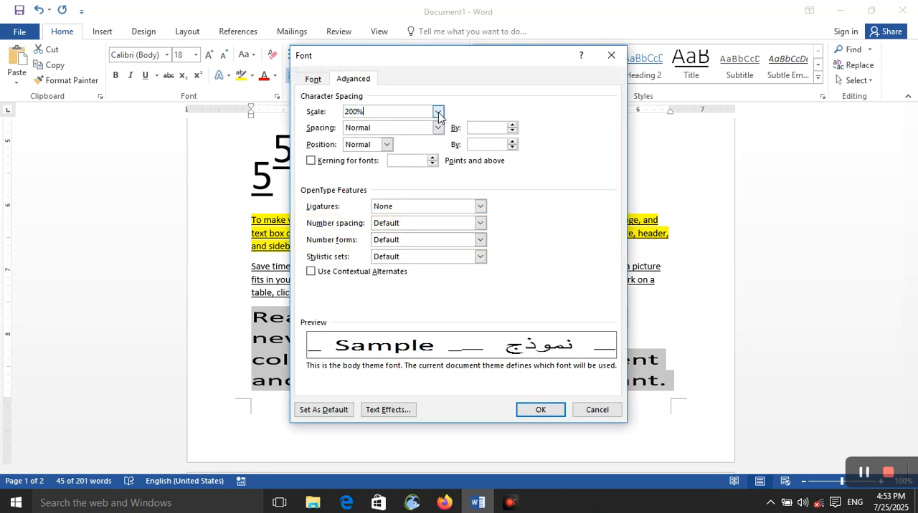
left_click(438, 111)
left_click(419, 176)
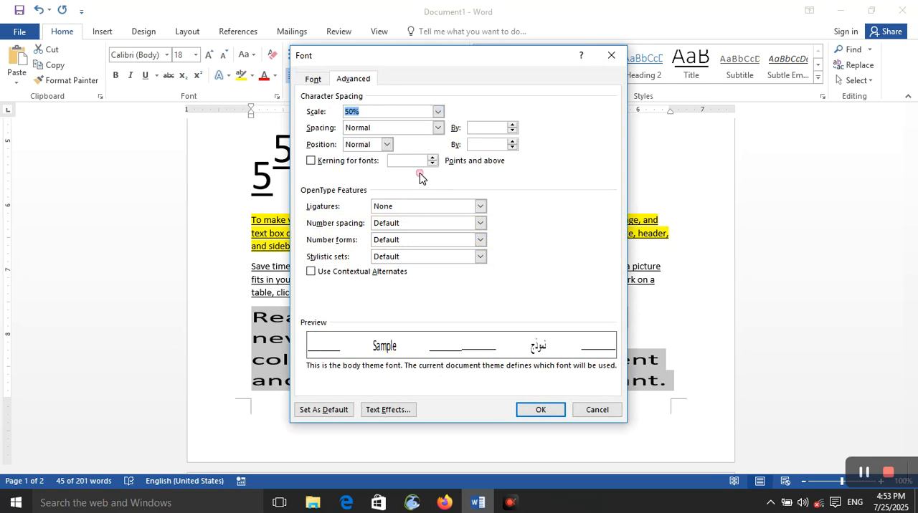
left_click(536, 409)
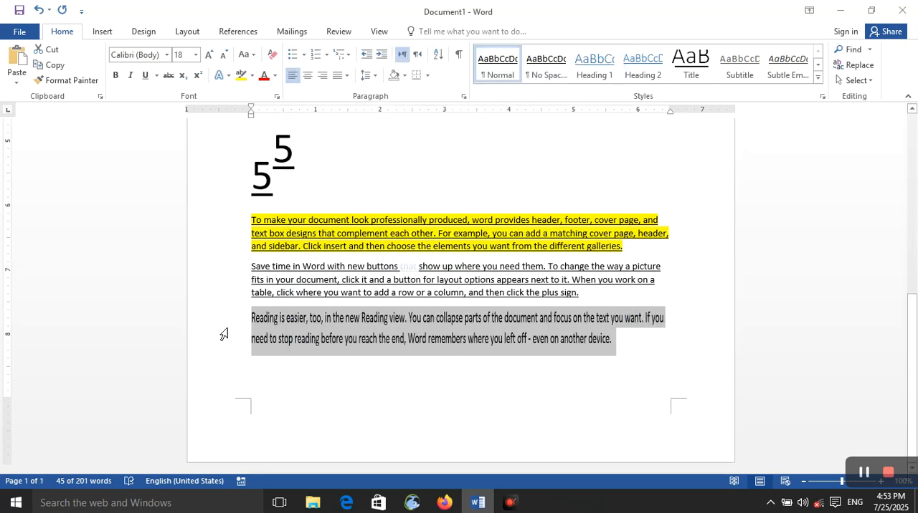
- Set the last paragraph's character scale back to 100% in the font settings
left_click(278, 100)
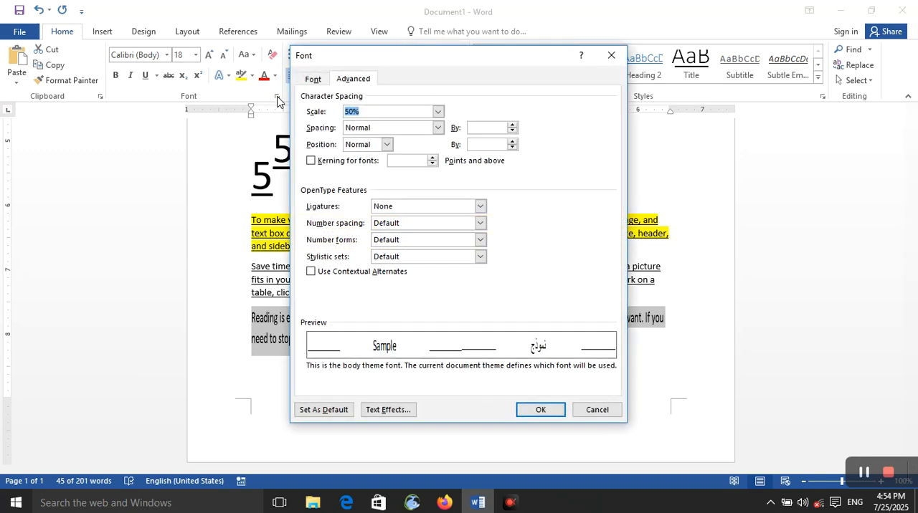
type("50%")
left_click(438, 112)
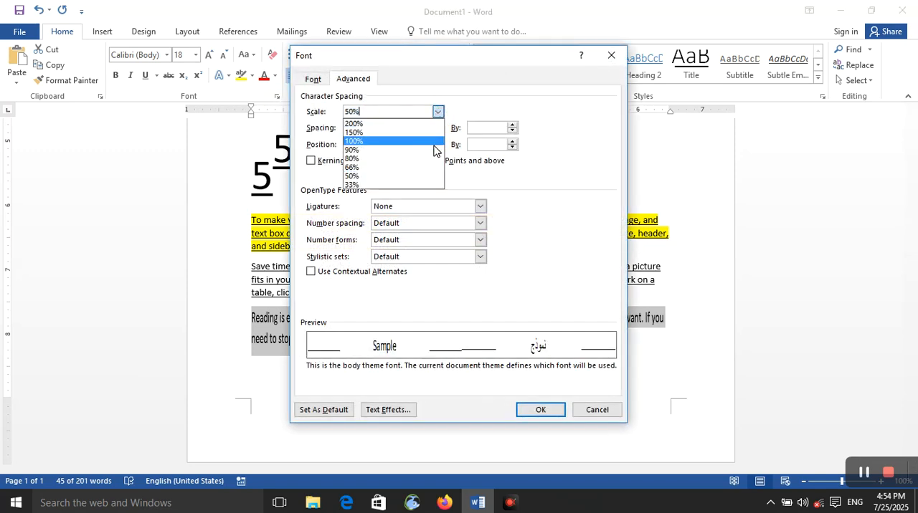
left_click(425, 142)
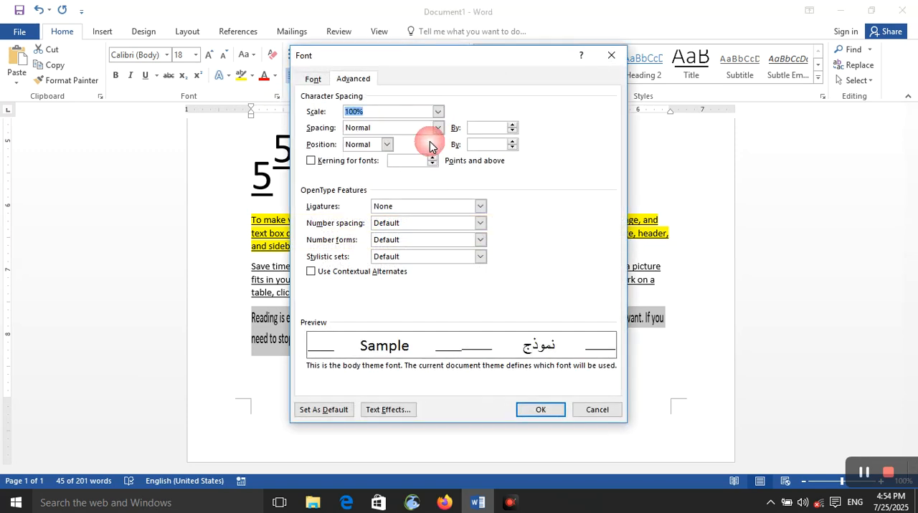
- Try Expanded character spacing for the last paragraph, raising the amount to 2.6 pt
left_click(390, 130)
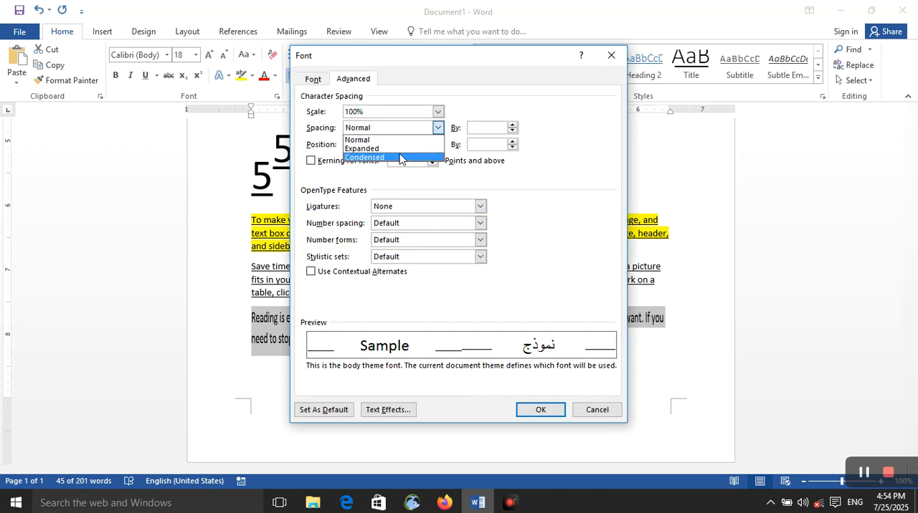
left_click(400, 149)
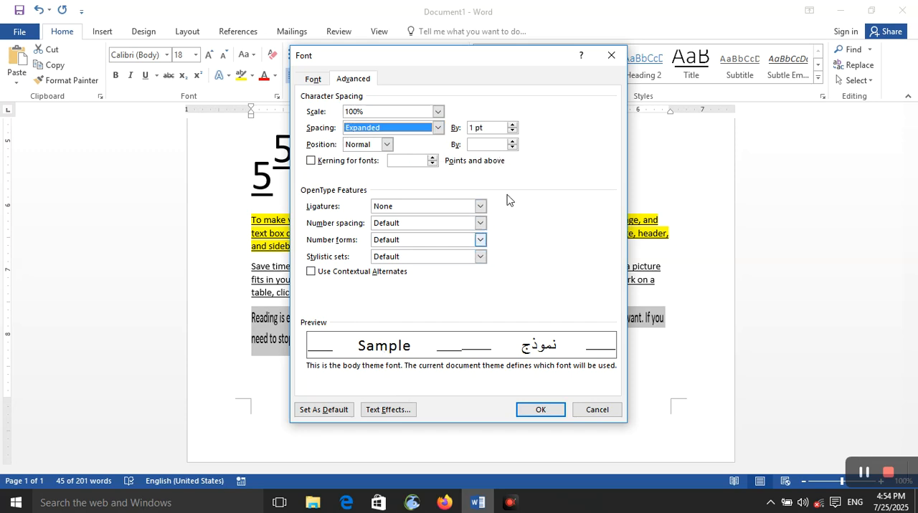
left_click(512, 125)
left_click(512, 125)
left_click(512, 125)
left_click(512, 125)
left_click(512, 124)
left_click(513, 126)
left_click(512, 129)
left_click(512, 126)
left_click(512, 126)
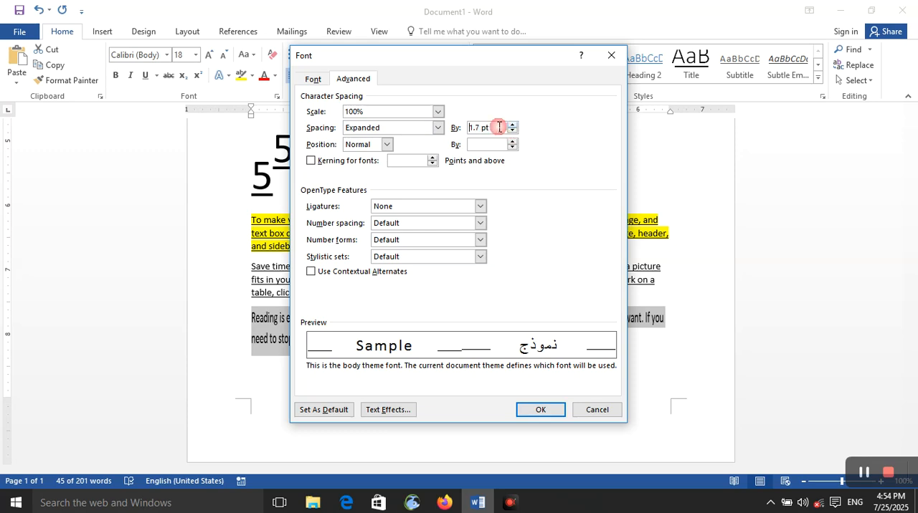
left_click(512, 125)
left_click(512, 125)
left_click(512, 126)
left_click(512, 126)
left_click(512, 126)
- Set the last paragraph's character spacing back to Normal in the font settings
left_click(377, 129)
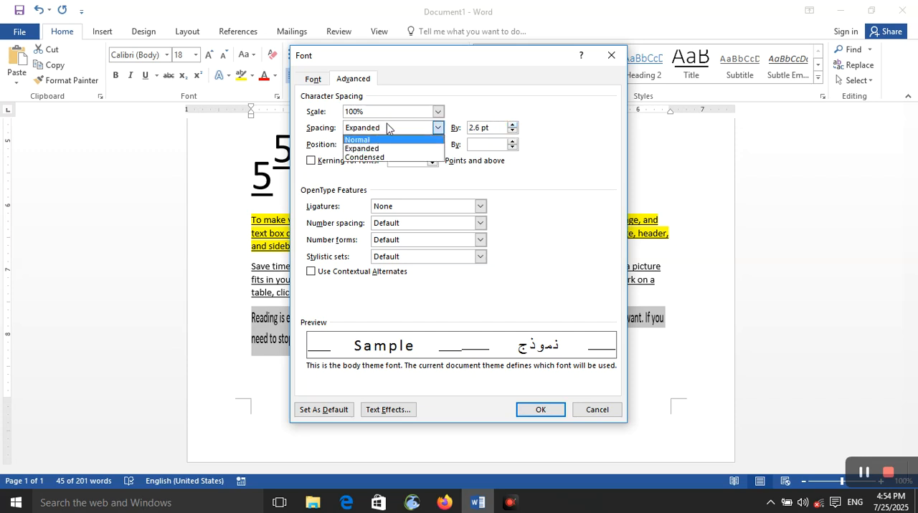
left_click(387, 127)
left_click(393, 130)
left_click(391, 140)
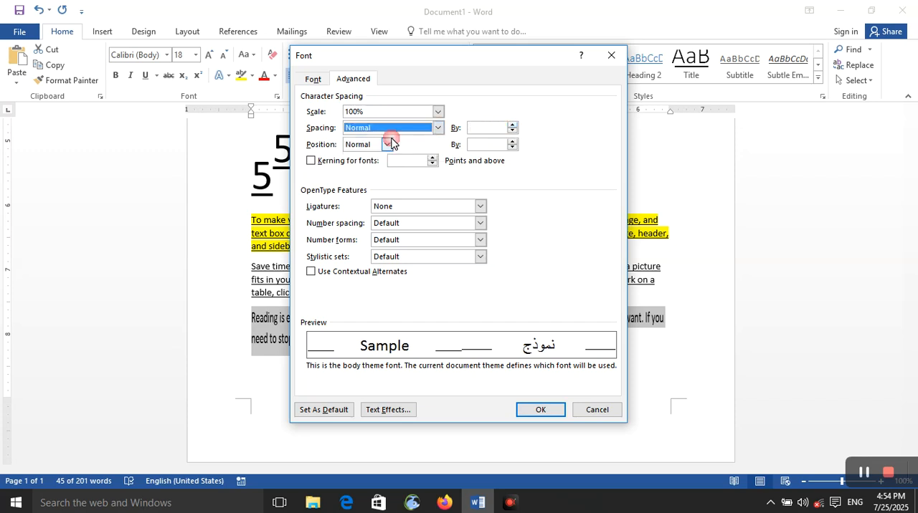
- Try the Lowered character position for the last paragraph, and switch it to Raised by 3 pt
left_click(386, 144)
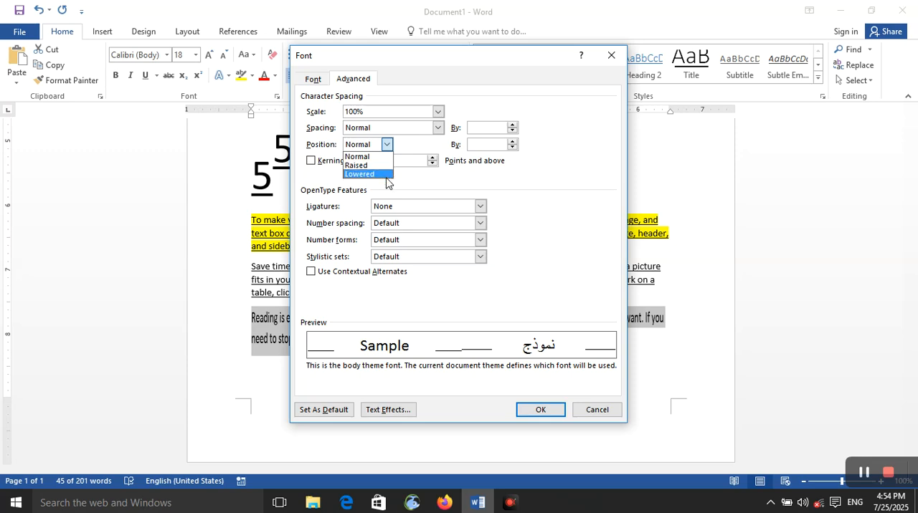
left_click(386, 175)
left_click(387, 145)
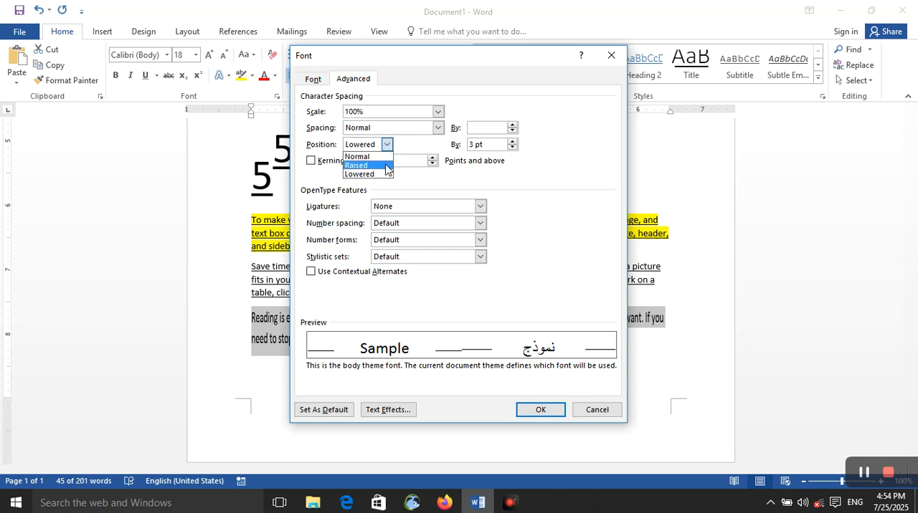
left_click(385, 165)
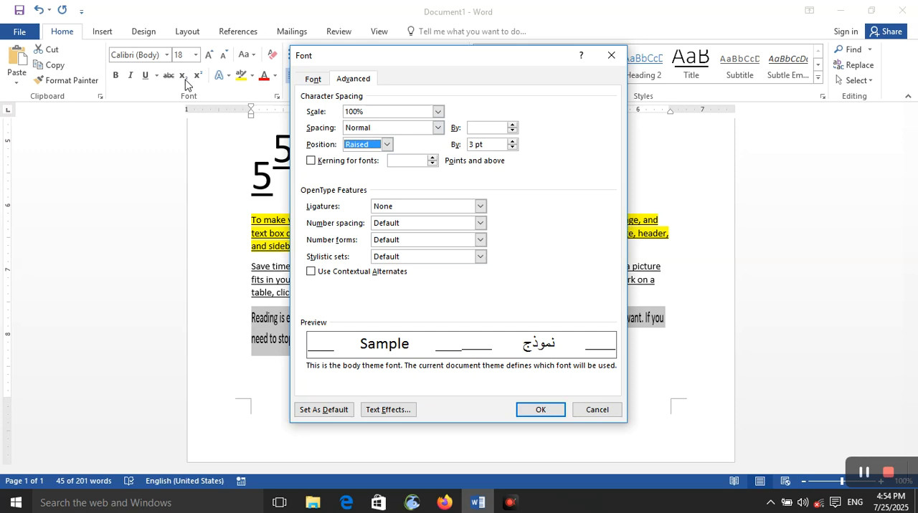
left_click(511, 141)
left_click(512, 141)
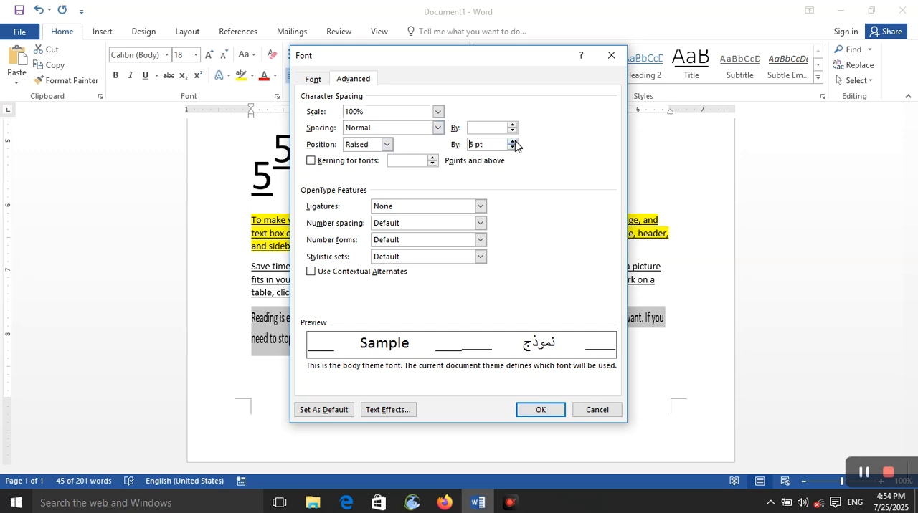
left_click(513, 147)
left_click(512, 148)
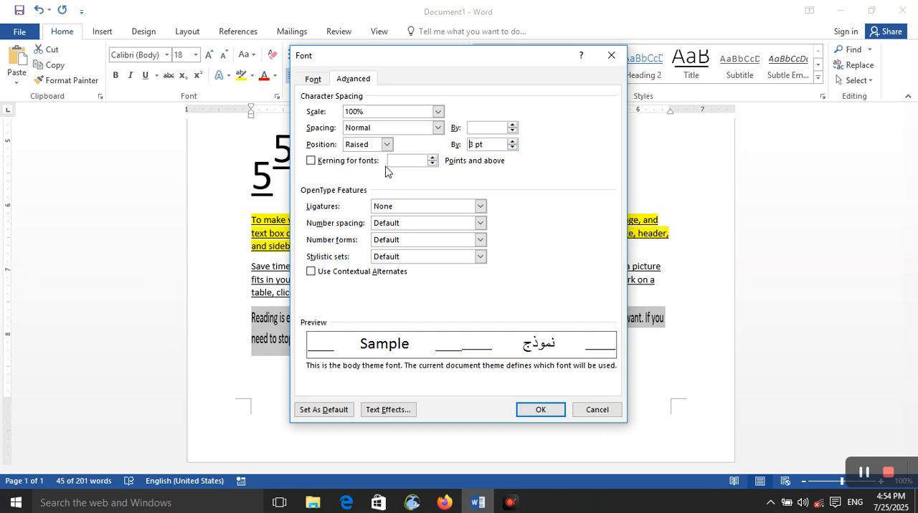
- Try enabling kerning for fonts of 22 points and above on the last paragraph
left_click(431, 157)
left_click(435, 162)
left_click(433, 157)
left_click(432, 157)
left_click(433, 157)
left_click(432, 157)
left_click(433, 160)
left_click(434, 164)
left_click(431, 158)
left_click(433, 163)
left_click(430, 158)
left_click(432, 157)
left_click(432, 158)
- Examine the number spacing, number forms and stylistic sets options, and close the font settings without applying anything
left_click(443, 223)
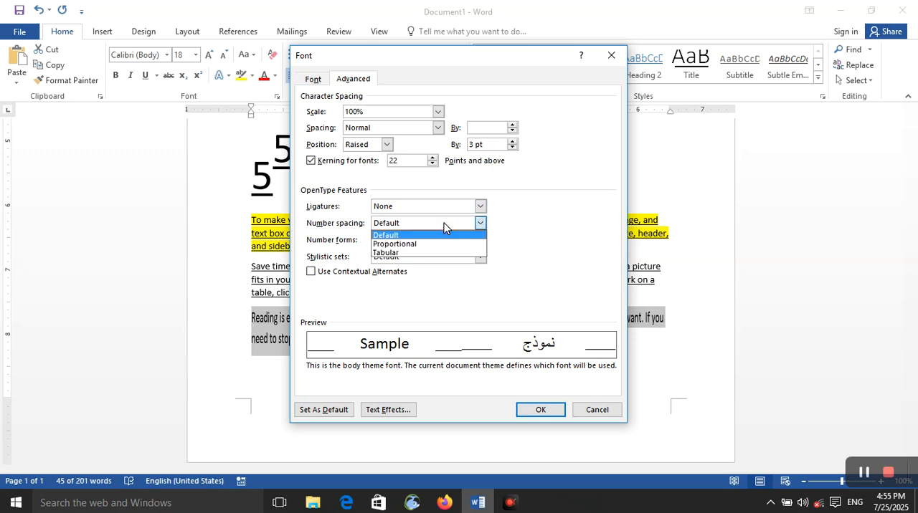
left_click(444, 225)
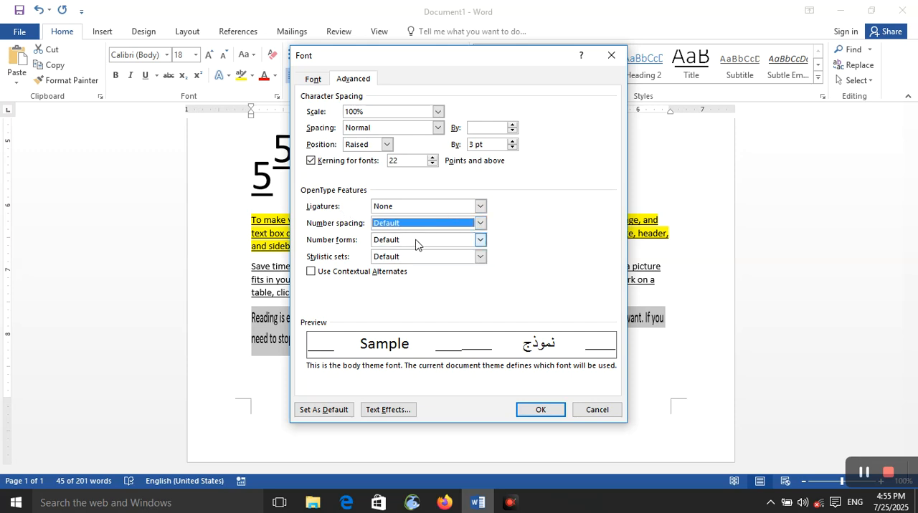
left_click(418, 246)
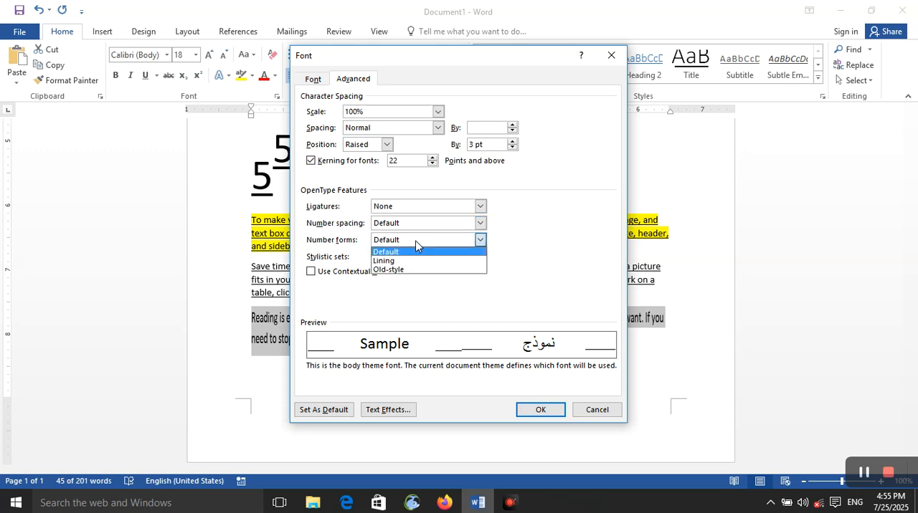
left_click(344, 240)
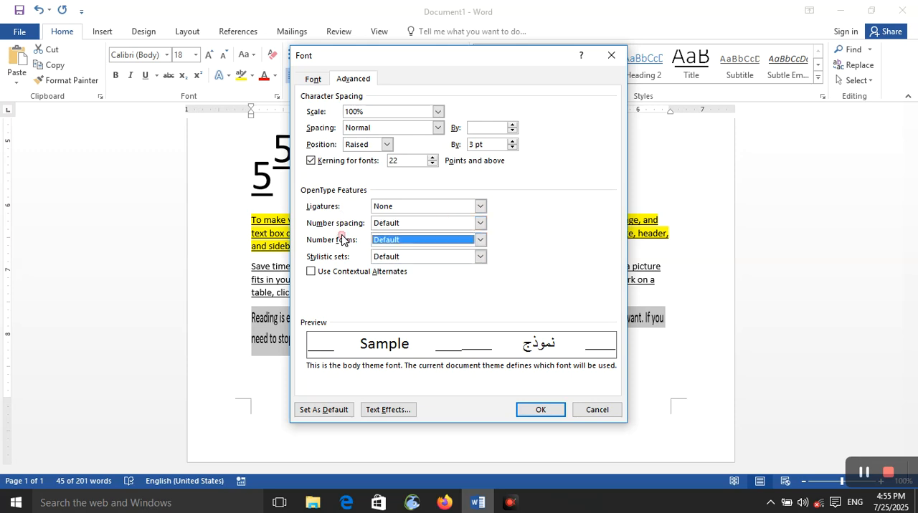
left_click(387, 260)
scroll(433, 307, "down", 3)
scroll(434, 304, "down", 1)
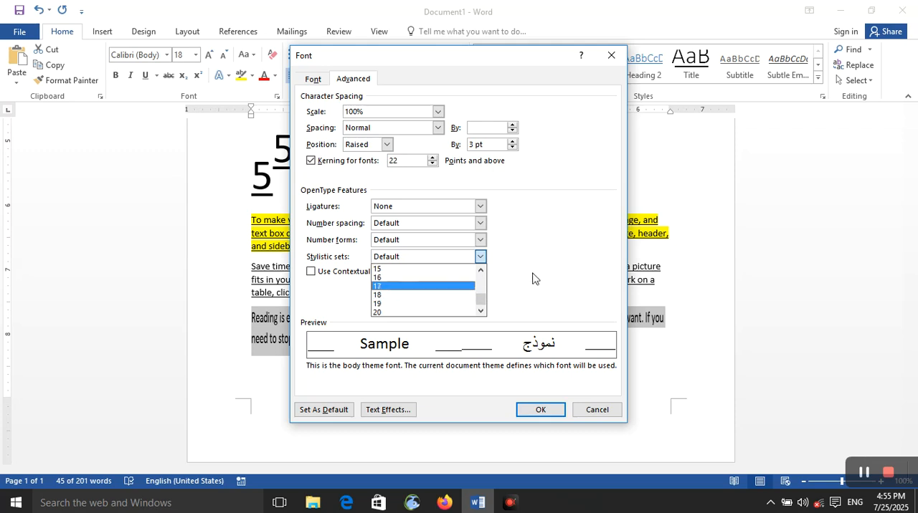
left_click(546, 268)
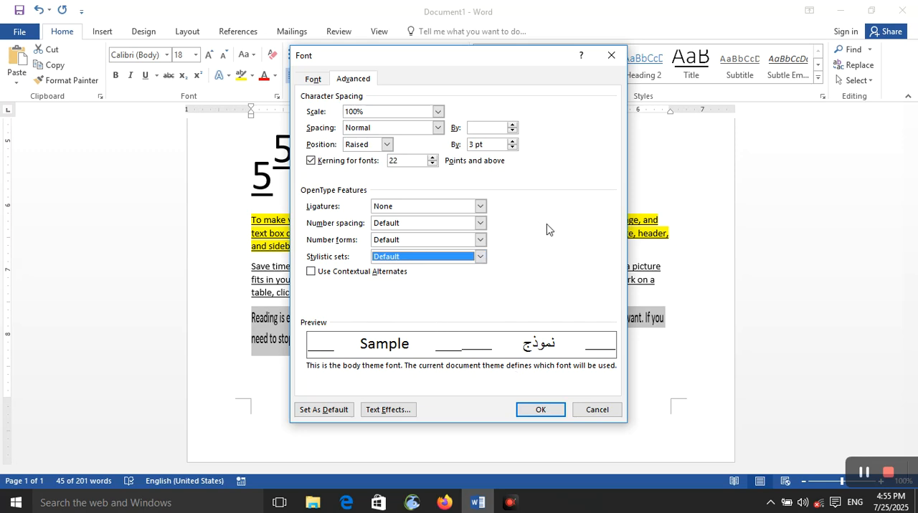
left_click(611, 55)
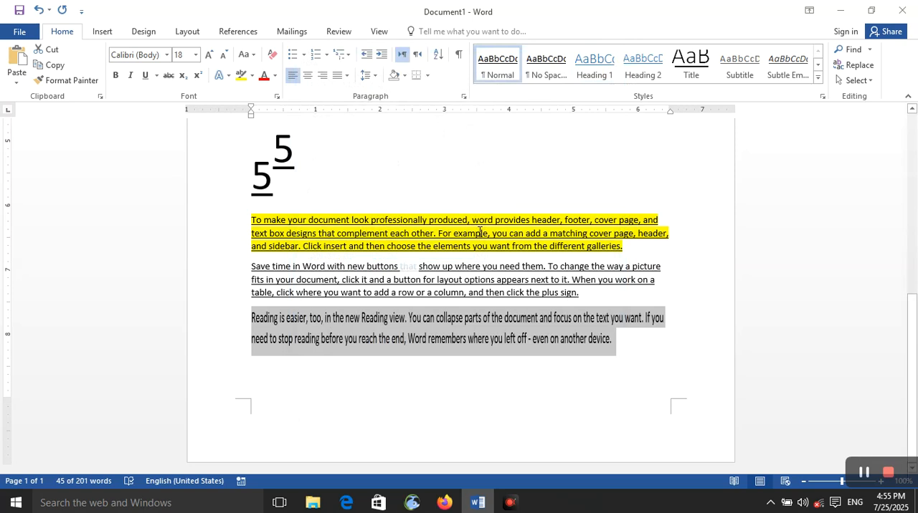